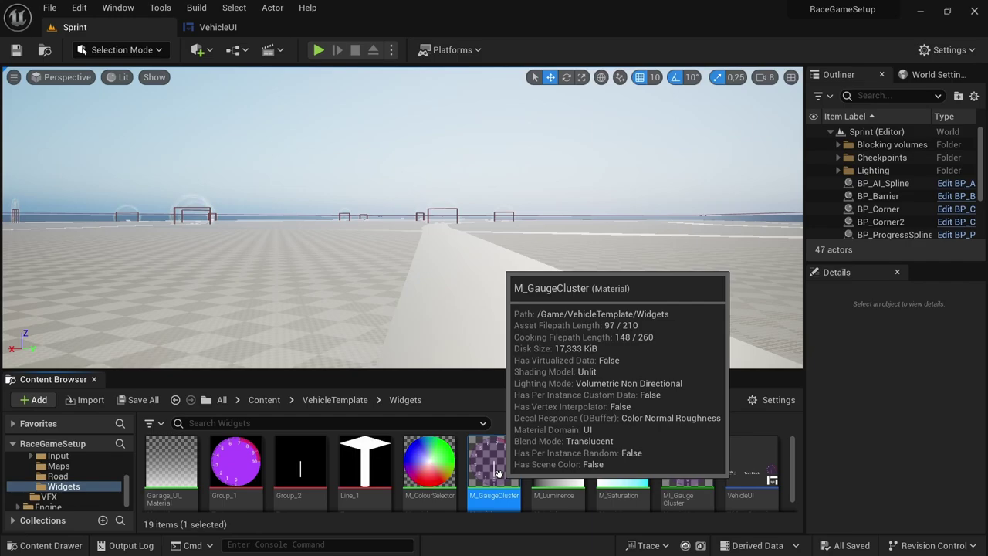
# Duplicate M_GaugeCluster, rename the copy M_DigitalGaugeCluster, and open it in the Material Editor
pyautogui.hotkey('ctrl', 'd')
pyautogui.press('End')
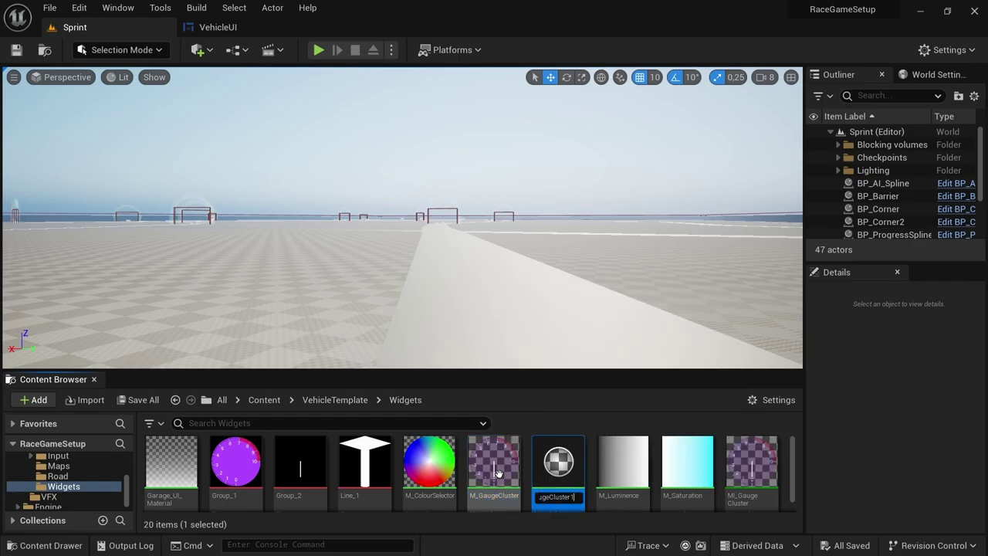
pyautogui.press('BackSpace')
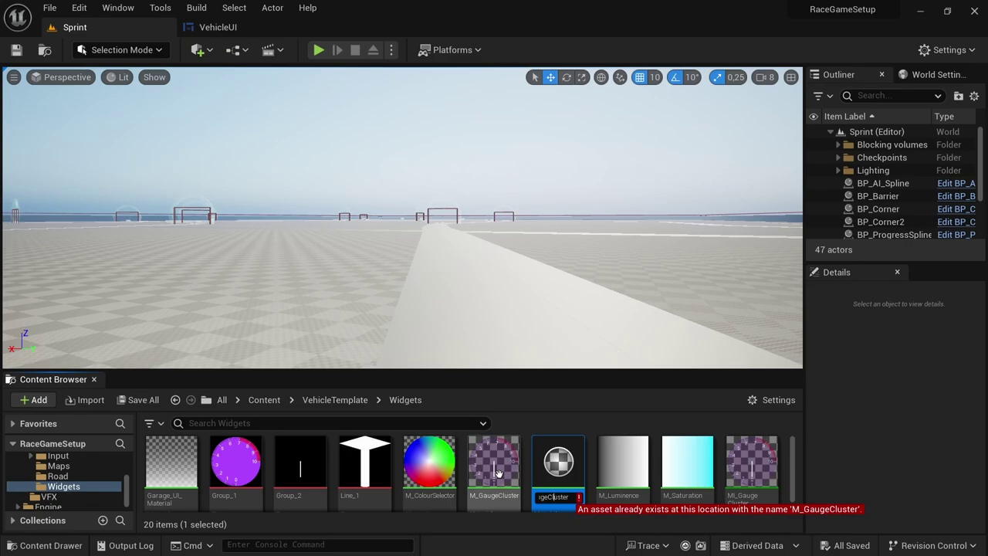
pyautogui.write('Digital')
pyautogui.press('Return')
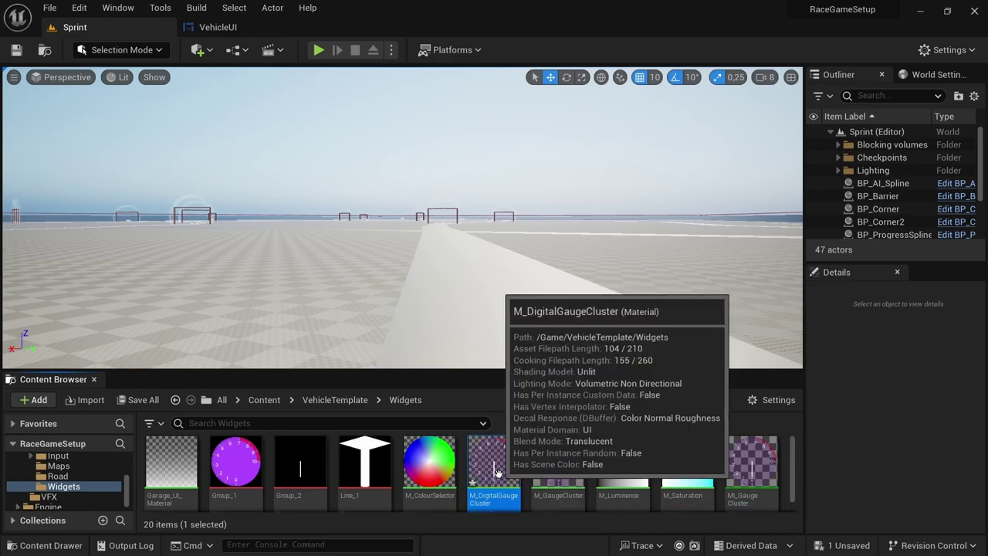
pyautogui.doubleClick(497, 472)
# Dock the Material Editor beside VehicleUI and move the TexCoord, CustomRotator and vector nodes far left
pyautogui.moveTo(116, 44); pyautogui.dragTo(371, 28)
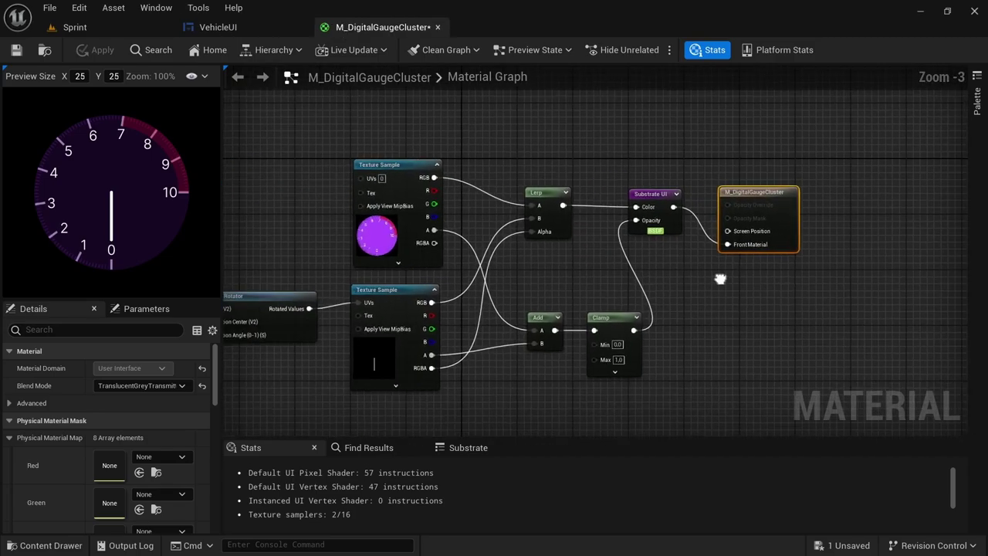
pyautogui.scroll(-2, 775, 241)
pyautogui.scroll(2, 706, 298)
pyautogui.scroll(-1, 706, 300)
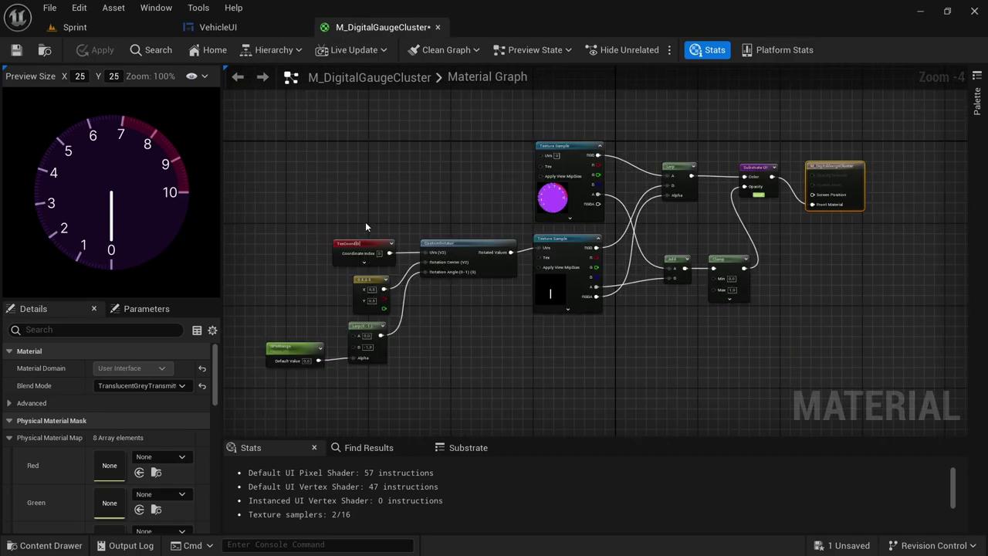
pyautogui.moveTo(316, 204); pyautogui.dragTo(448, 303)
pyautogui.moveTo(447, 302); pyautogui.dragTo(583, 284, button='right')
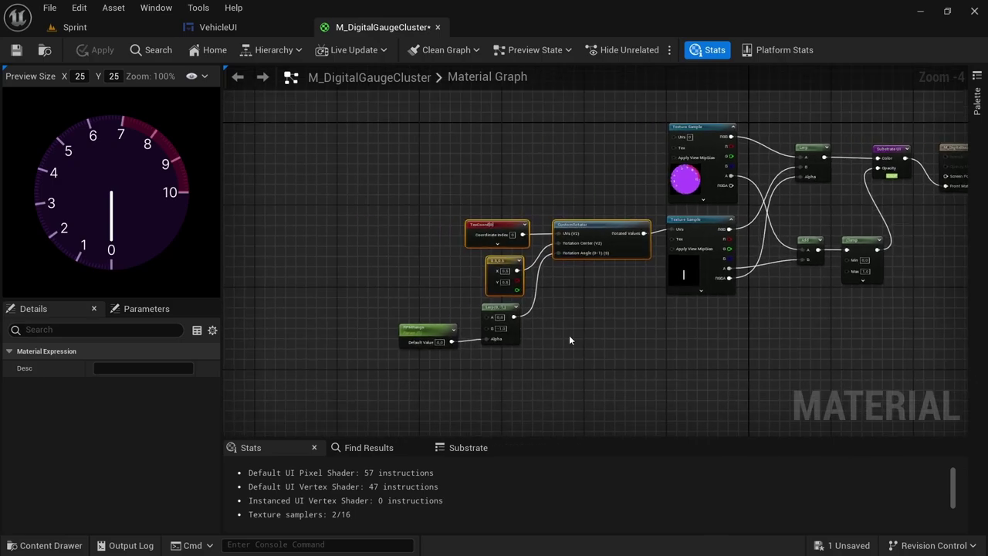
pyautogui.moveTo(616, 224); pyautogui.dragTo(333, 224)
# Delete the ScalarParameter, Lerp and needle Texture Sample nodes, then tidy the rotator group
pyautogui.moveTo(346, 372); pyautogui.dragTo(553, 305)
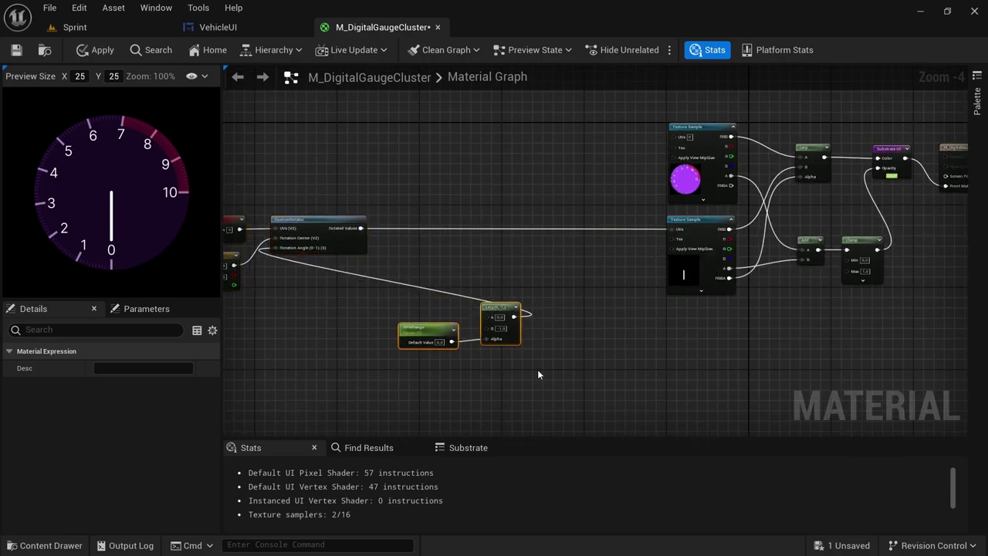
pyautogui.press('Delete')
pyautogui.click(699, 225)
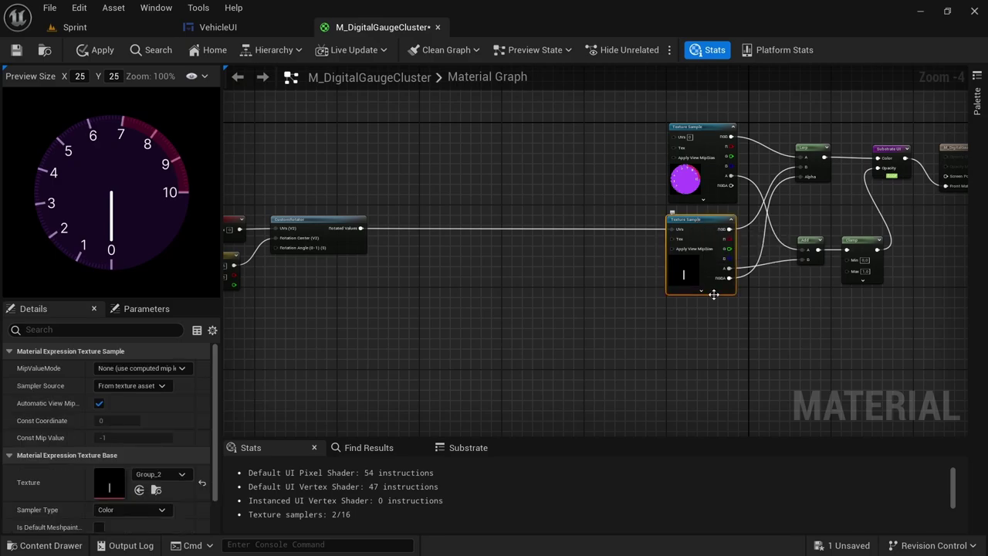
pyautogui.press('Delete')
pyautogui.moveTo(640, 326); pyautogui.dragTo(803, 320, button='right')
pyautogui.moveTo(377, 264); pyautogui.dragTo(431, 224)
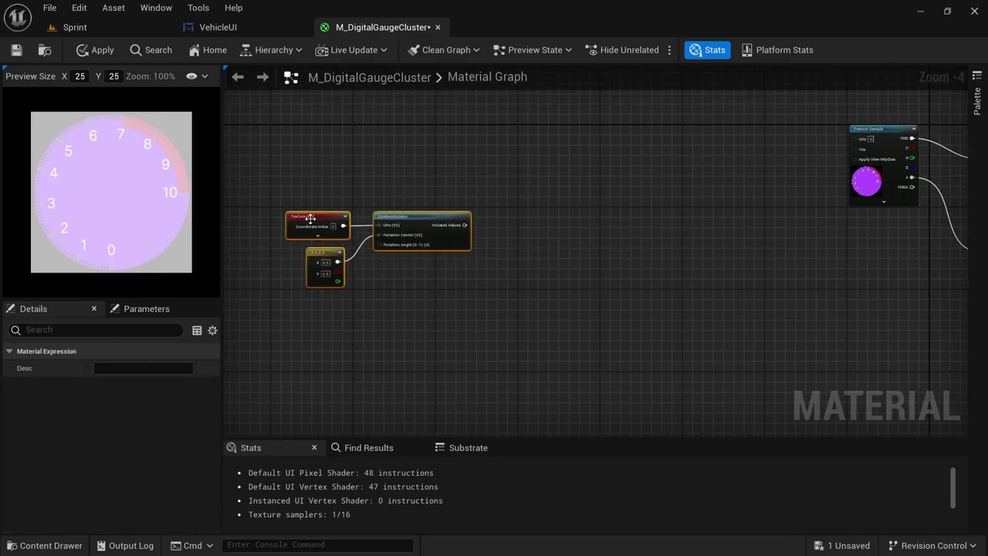
# Disconnect the 0.5,0.5 vector from CustomRotator's Rotation Center and move it aside
pyautogui.scroll(3, 314, 218)
pyautogui.scroll(-2, 378, 185)
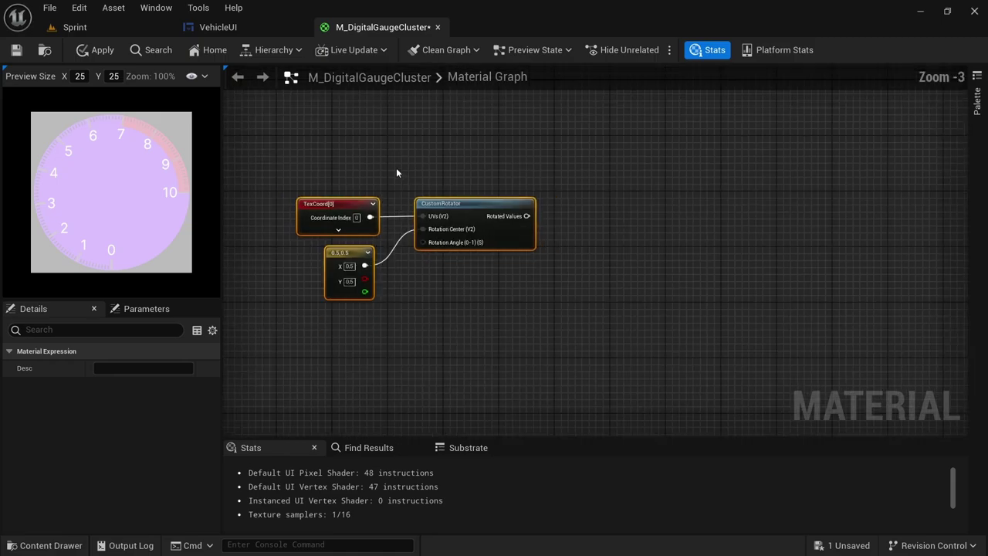
pyautogui.scroll(3, 332, 255)
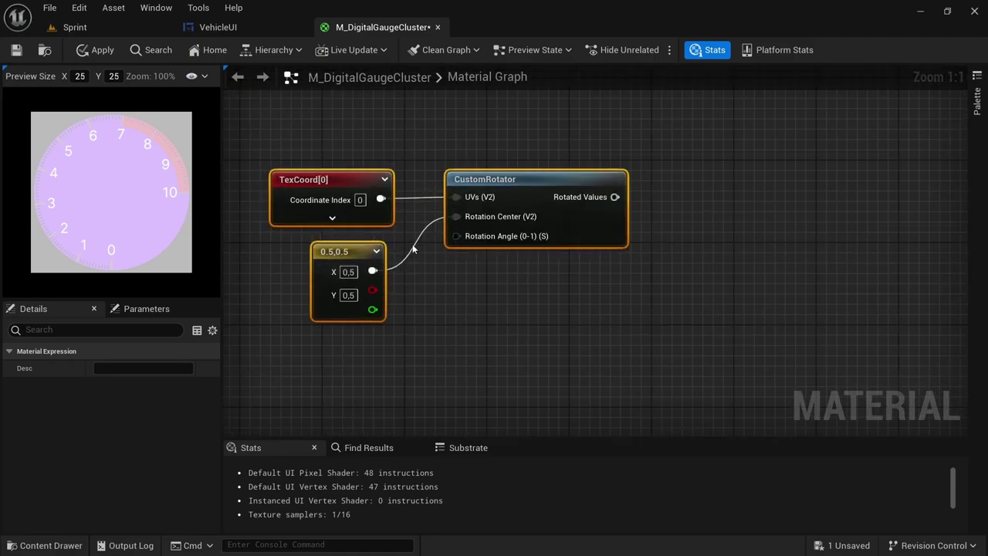
pyautogui.keyDown('alt'); pyautogui.click(373, 271); pyautogui.keyUp('alt')
pyautogui.scroll(-2, 564, 297)
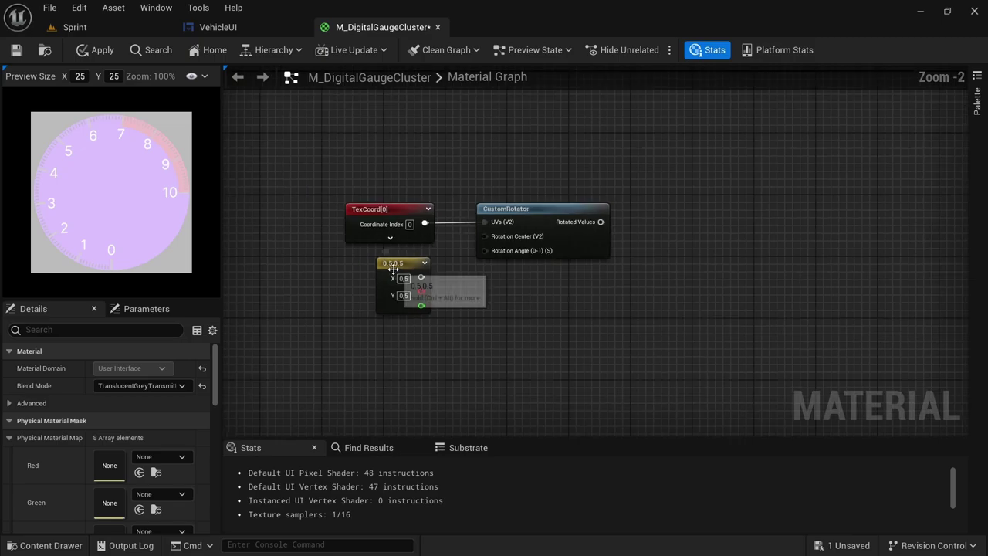
pyautogui.click(418, 264)
pyautogui.moveTo(418, 264); pyautogui.dragTo(830, 268)
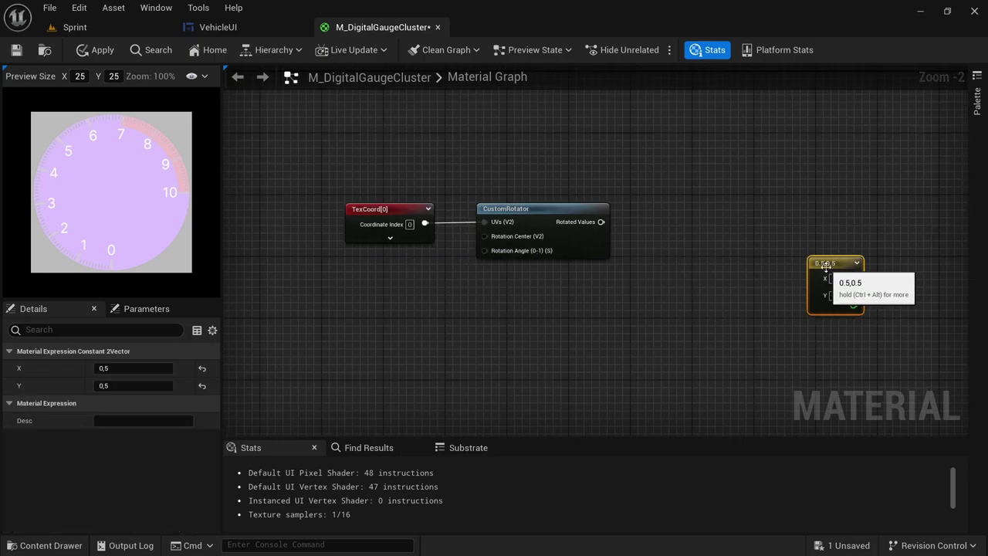
# Feed a new Constant of 0,25 into CustomRotator's Rotation Angle
pyautogui.scroll(1, 478, 266)
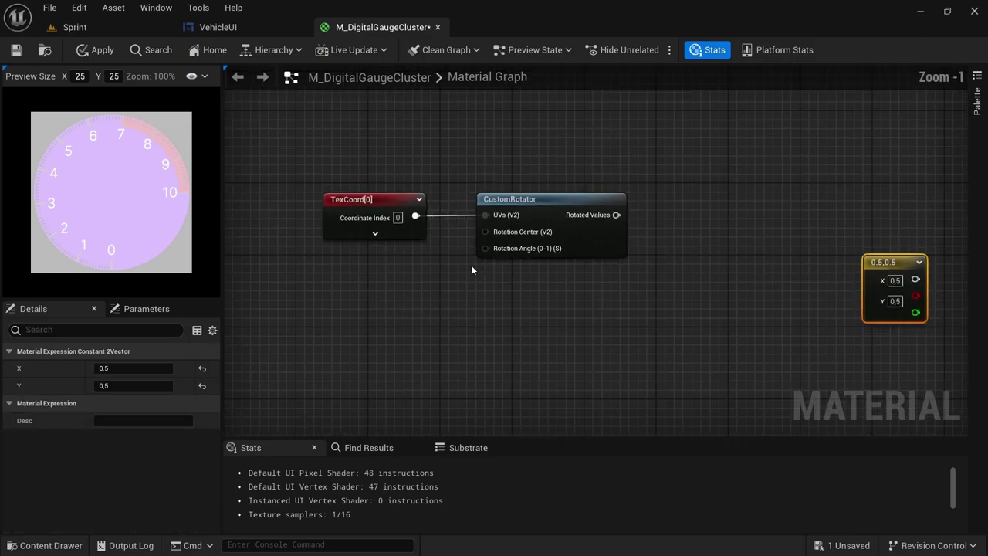
pyautogui.click(350, 284)
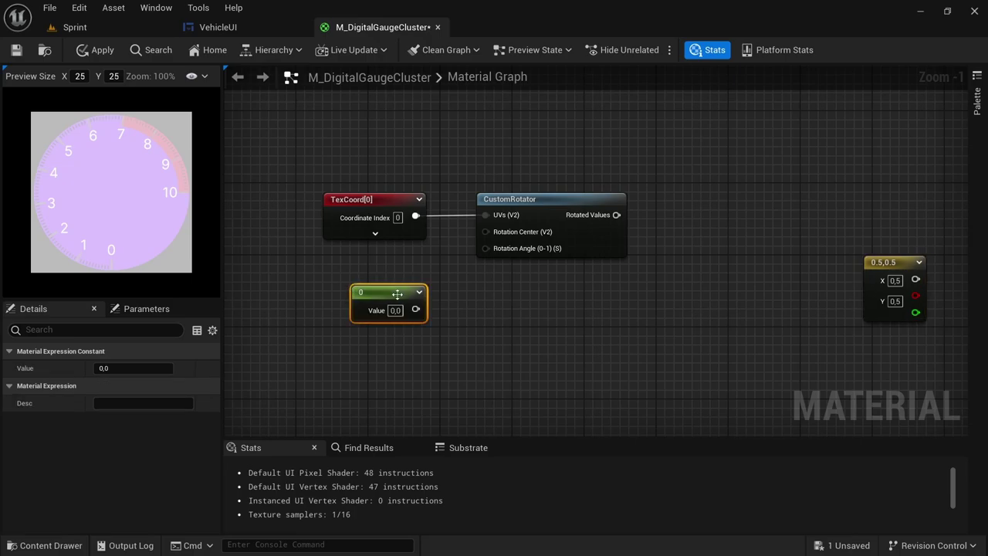
pyautogui.moveTo(405, 298); pyautogui.dragTo(488, 249)
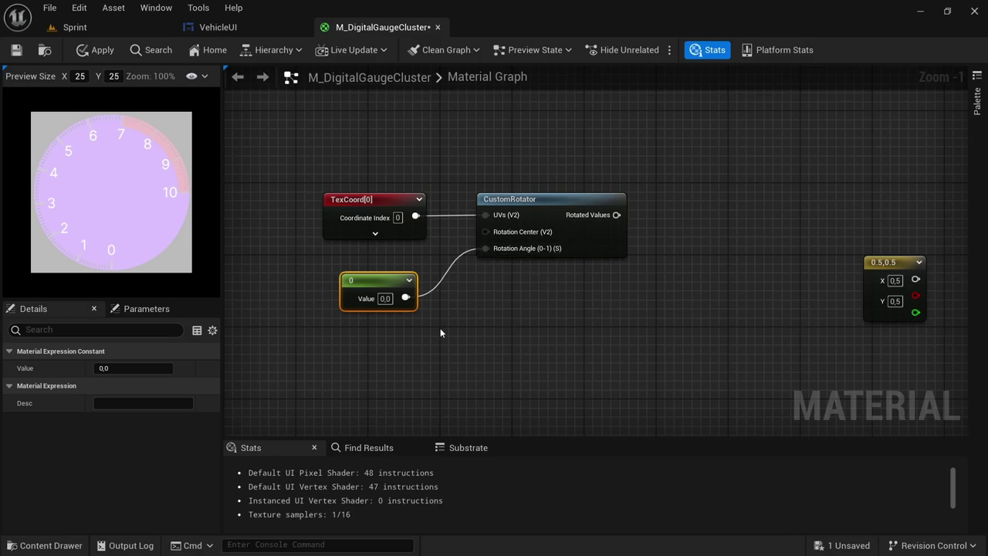
pyautogui.click(384, 298)
pyautogui.write('0,25')
pyautogui.press('Return')
pyautogui.moveTo(879, 268); pyautogui.dragTo(685, 267, button='right')
pyautogui.moveTo(685, 268); pyautogui.dragTo(701, 330)
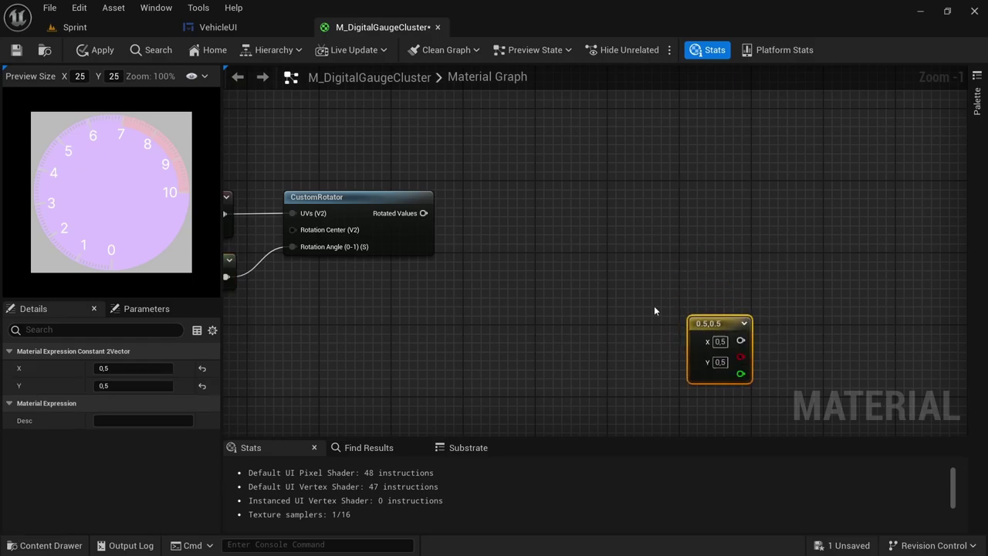
pyautogui.moveTo(423, 214); pyautogui.dragTo(498, 220)
# Subtract a 0,5 Constant from the Rotated Values output
pyautogui.write('sub')
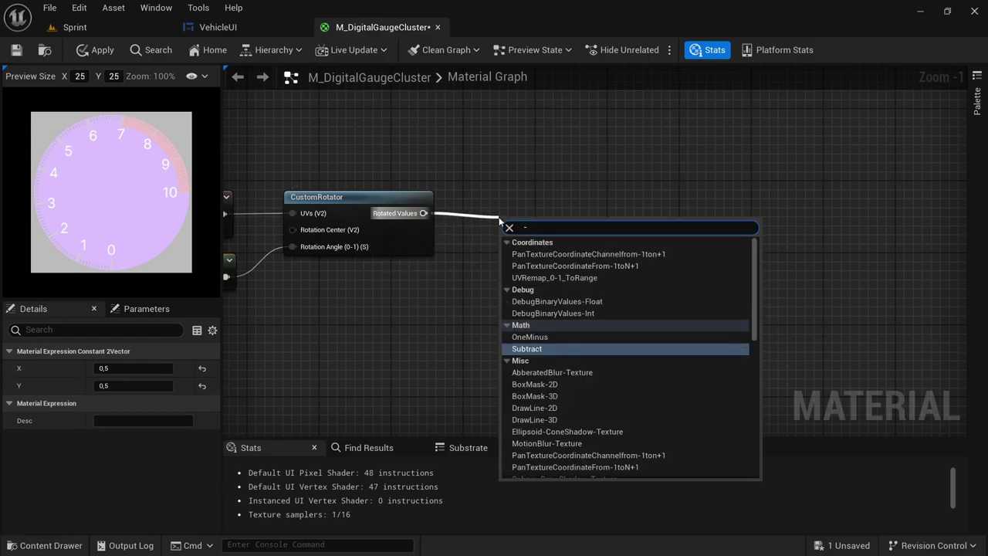
pyautogui.press('Return')
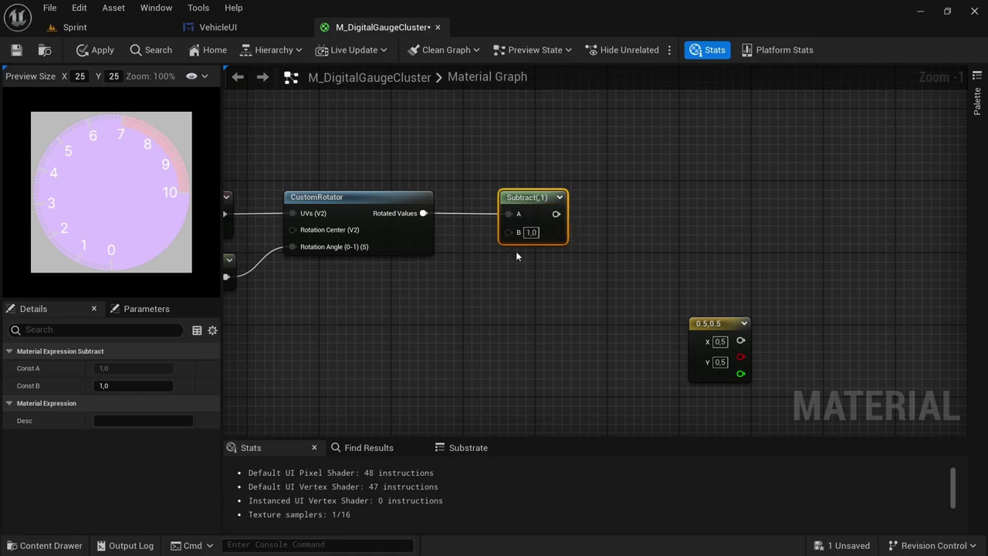
pyautogui.click(370, 284)
pyautogui.moveTo(436, 308); pyautogui.dragTo(509, 231)
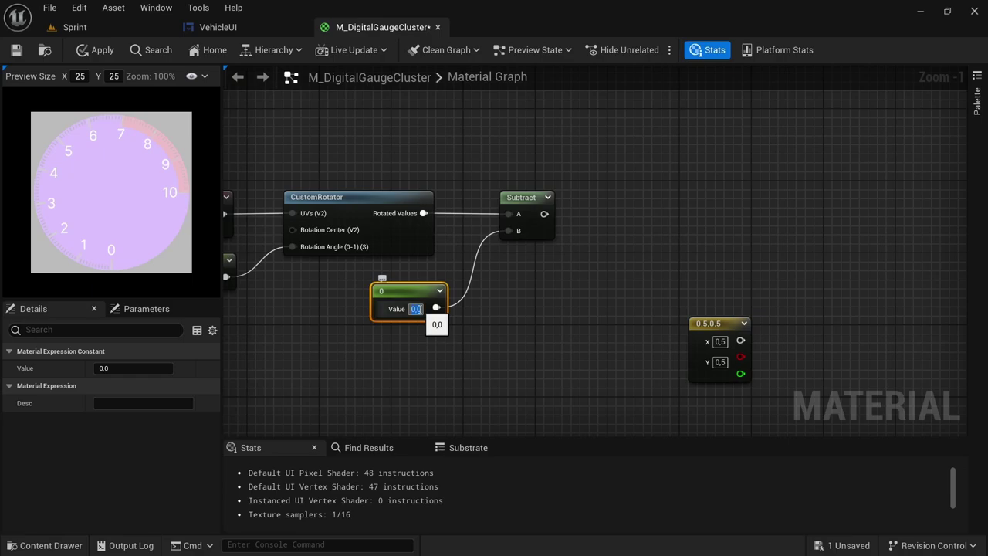
pyautogui.write('0,5')
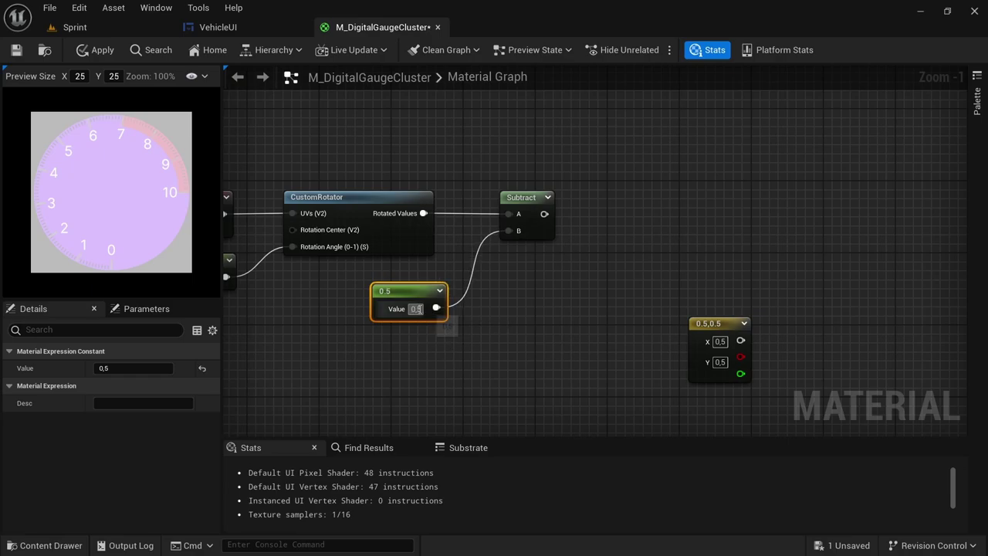
pyautogui.press('Return')
# Multiply the Subtract result by the vector node set to X -1, Y 1
pyautogui.moveTo(544, 214); pyautogui.dragTo(602, 218)
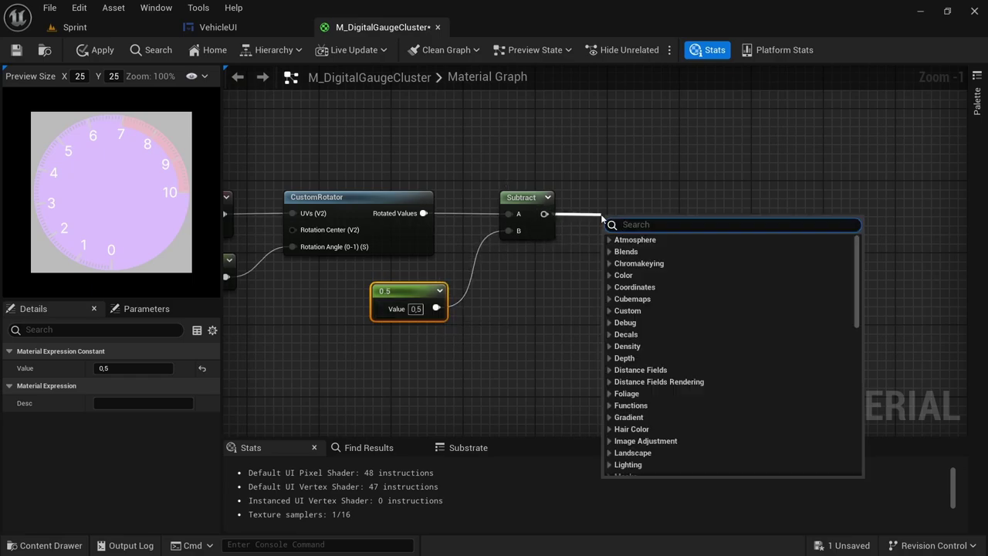
pyautogui.write('*')
pyautogui.press('Return')
pyautogui.moveTo(716, 324); pyautogui.dragTo(619, 232)
pyautogui.click(531, 297)
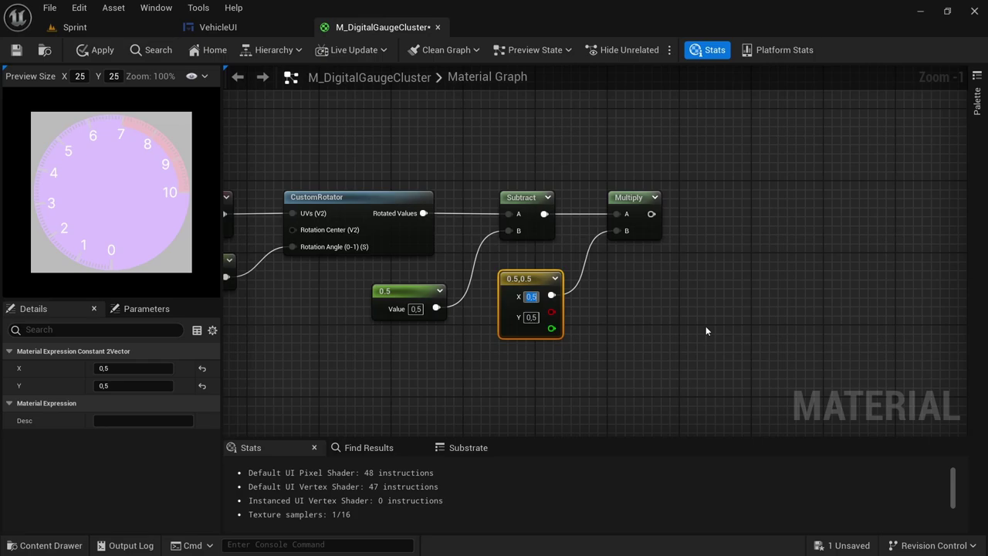
pyautogui.write('-1')
pyautogui.press('Return')
pyautogui.click(532, 317)
pyautogui.write('1')
pyautogui.press('Return')
pyautogui.click(609, 336)
pyautogui.moveTo(610, 336); pyautogui.dragTo(494, 351, button='right')
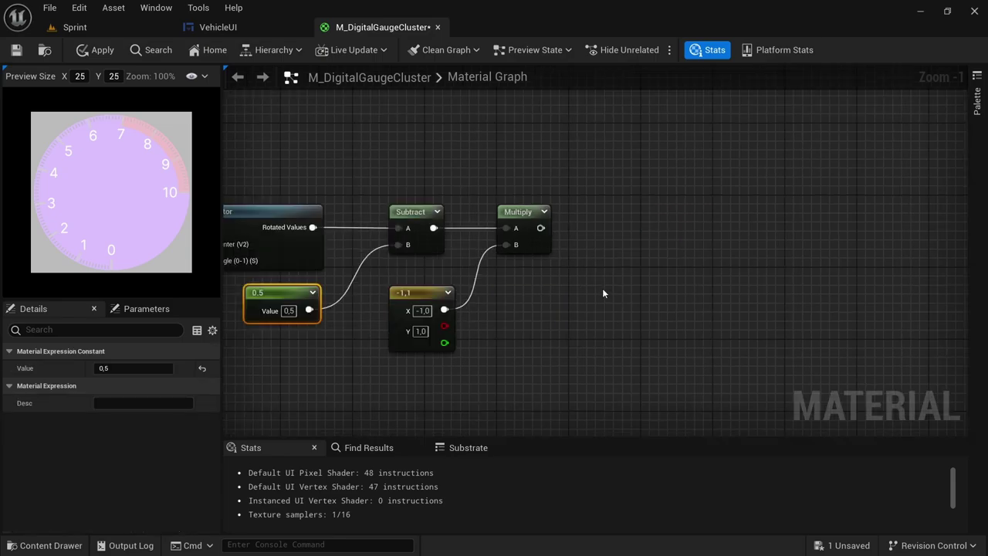
pyautogui.scroll(1, 540, 223)
pyautogui.moveTo(533, 220); pyautogui.dragTo(606, 224)
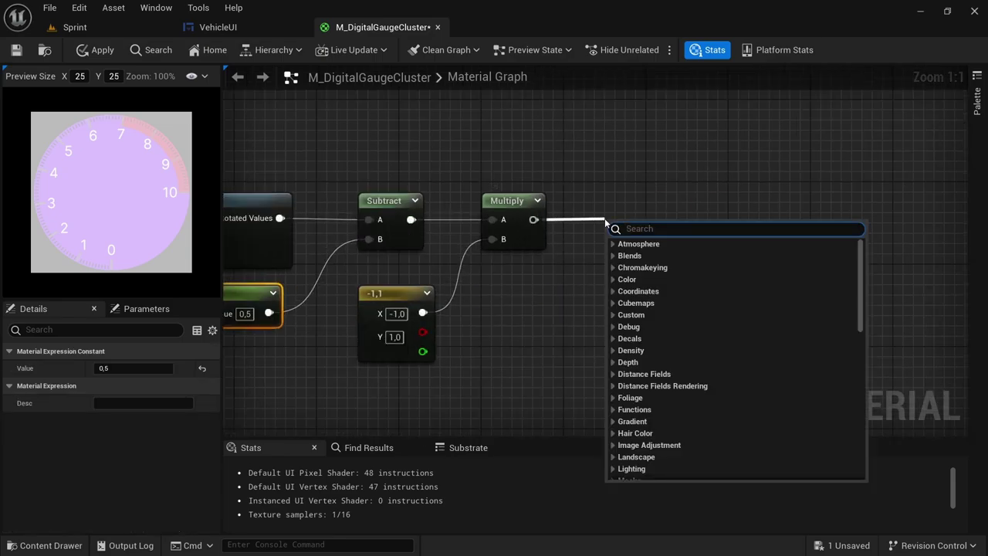
# Add a VectorToRadialValue node after Multiply and an Add node on its angle output
pyautogui.write('vectort')
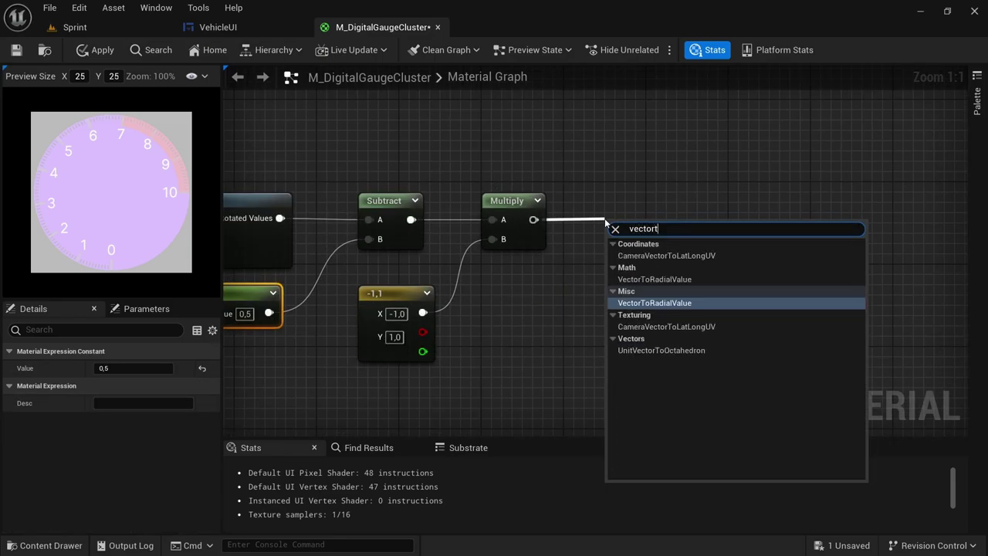
pyautogui.write('o')
pyautogui.press('Return')
pyautogui.moveTo(871, 377); pyautogui.dragTo(489, 263, button='right')
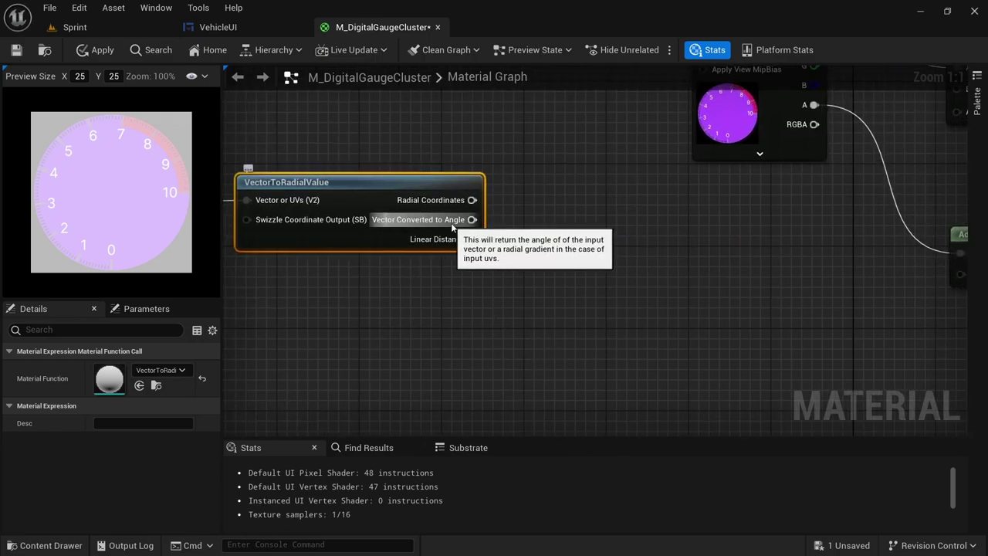
pyautogui.moveTo(473, 219); pyautogui.dragTo(537, 246)
pyautogui.write('add')
pyautogui.press('Return')
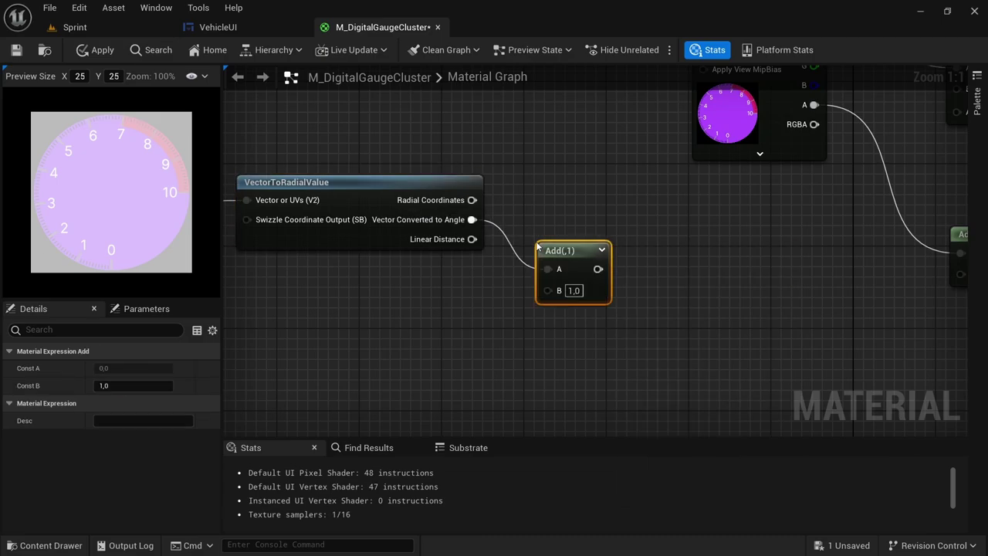
# Promote the Add node's B input to a Percentage parameter with default 0,1
pyautogui.rightClick(547, 290)
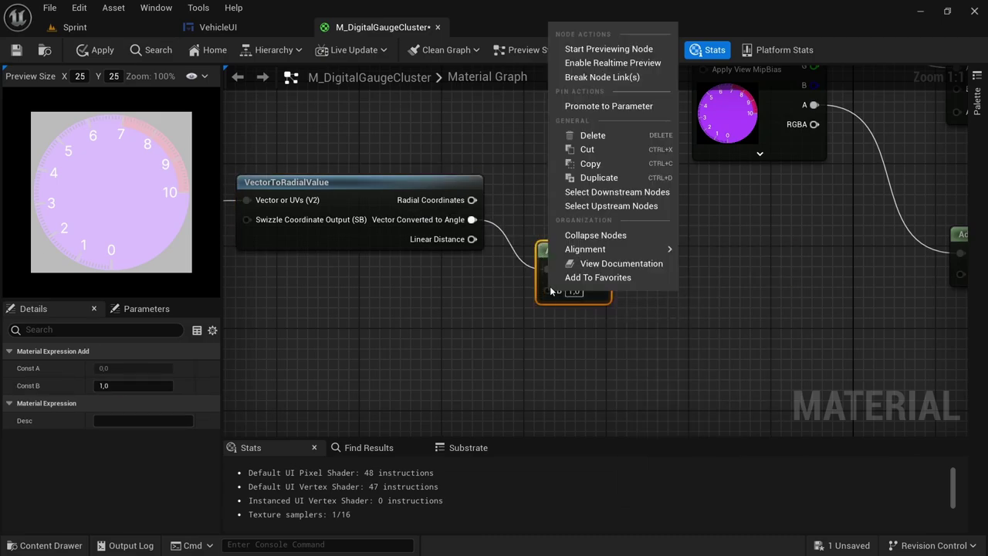
pyautogui.click(596, 107)
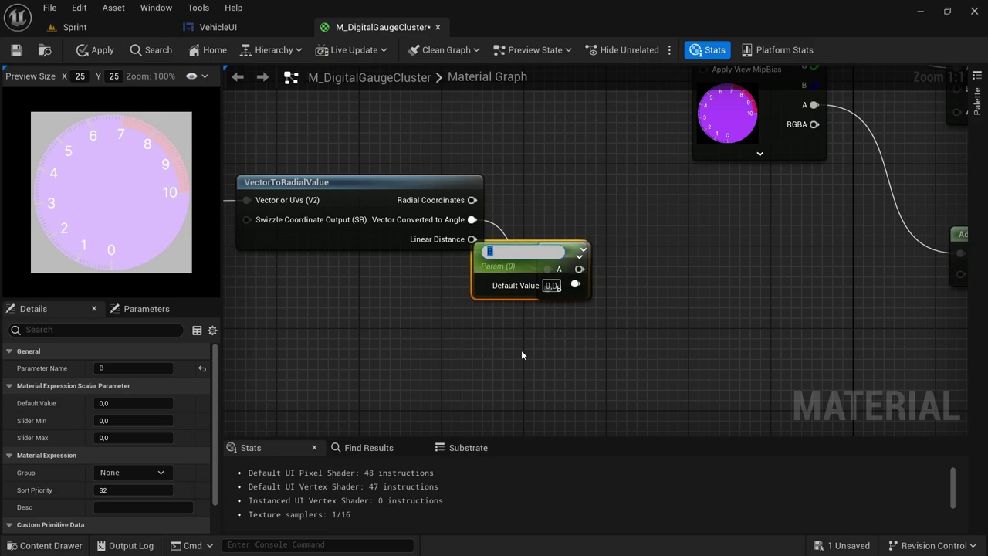
pyautogui.write('Percentage')
pyautogui.press('Return')
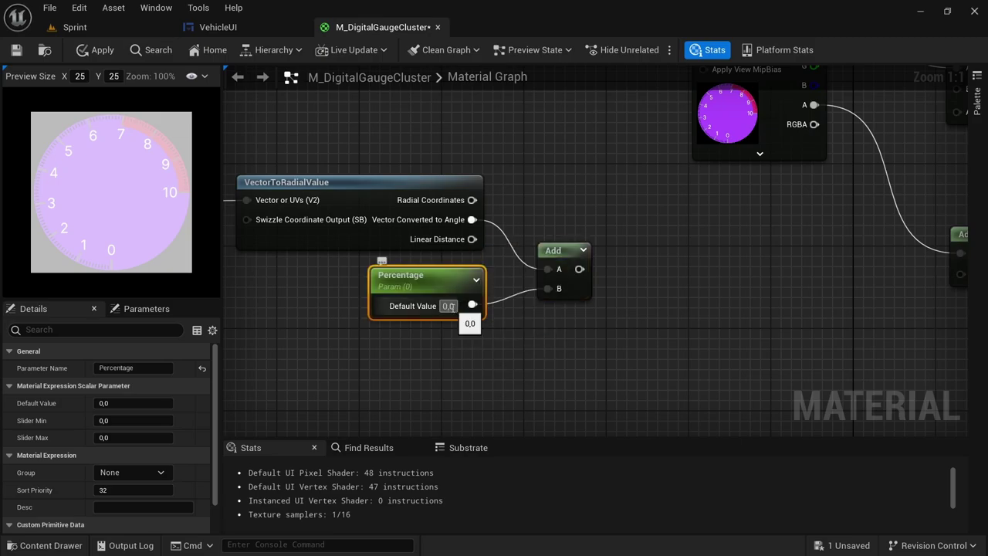
pyautogui.click(448, 306)
pyautogui.write('0,1')
pyautogui.click(500, 395)
pyautogui.scroll(-1, 499, 395)
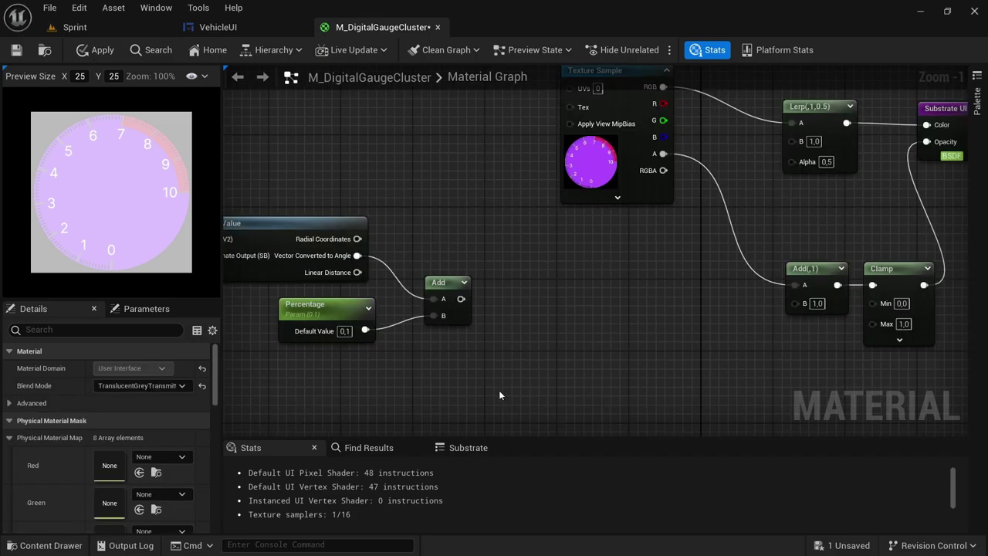
# Chain Floor and Multiply after the Add and wire Multiply into the second Add's B input
pyautogui.moveTo(460, 299); pyautogui.dragTo(599, 315)
pyautogui.write('floor')
pyautogui.press('Return')
pyautogui.write('multiply')
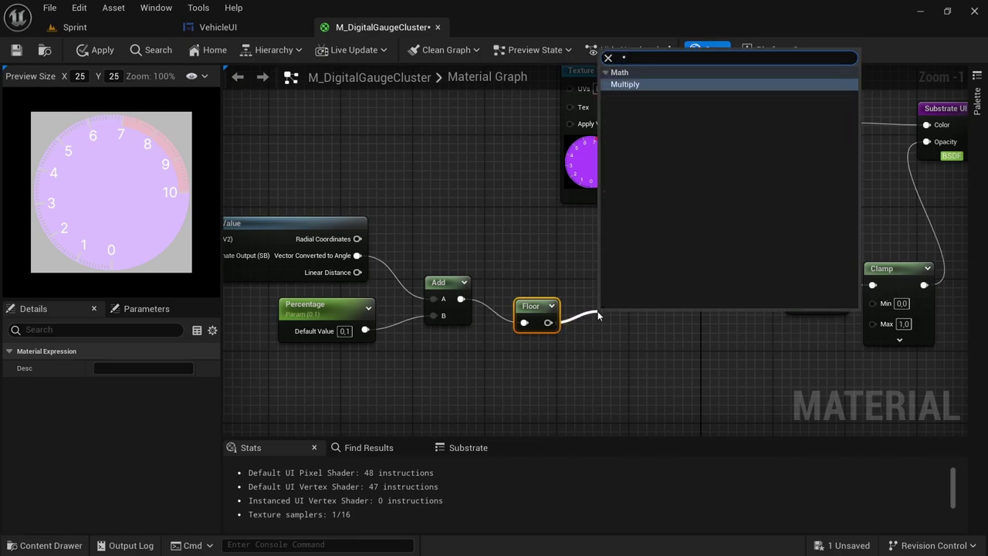
pyautogui.press('Return')
pyautogui.moveTo(652, 337); pyautogui.dragTo(805, 303)
pyautogui.keyDown('ctrl'); pyautogui.click(538, 306); pyautogui.keyUp('ctrl')
pyautogui.moveTo(541, 309); pyautogui.dragTo(542, 286)
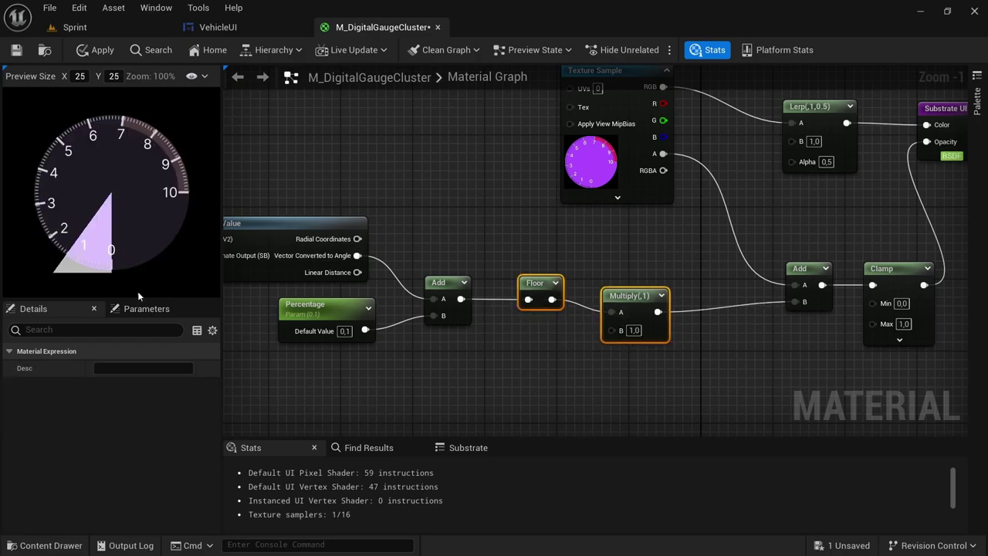
# Connect the Texture Sample RGBA to Lerp Alpha and reconnect Multiply to the Add B input
pyautogui.scroll(-2, 522, 416)
pyautogui.scroll(1, 537, 394)
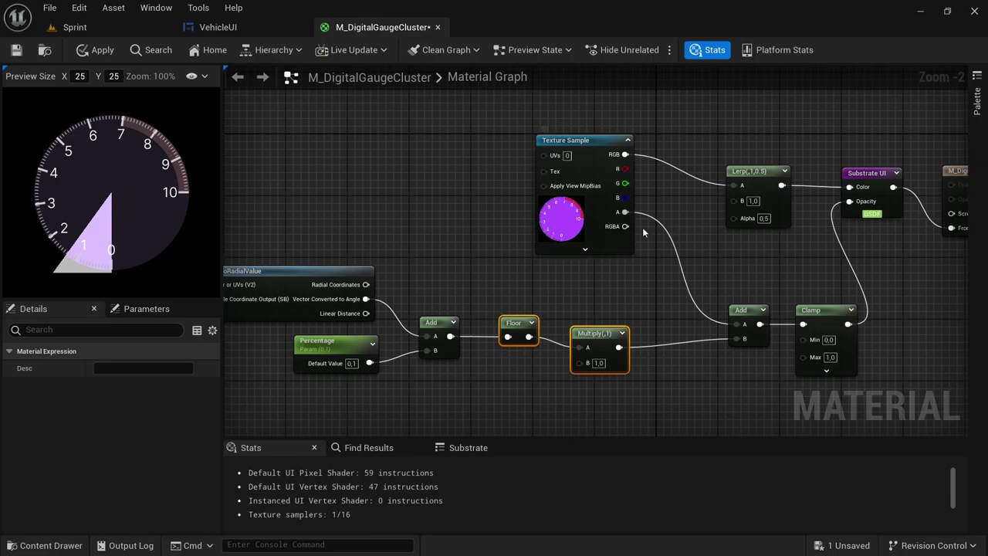
pyautogui.moveTo(624, 226); pyautogui.dragTo(734, 217)
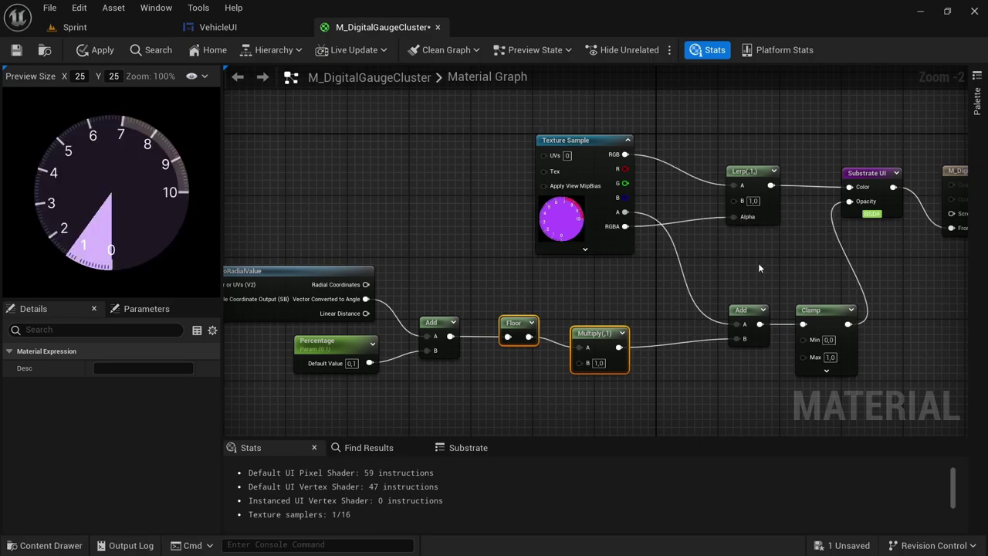
pyautogui.moveTo(734, 338); pyautogui.dragTo(737, 205)
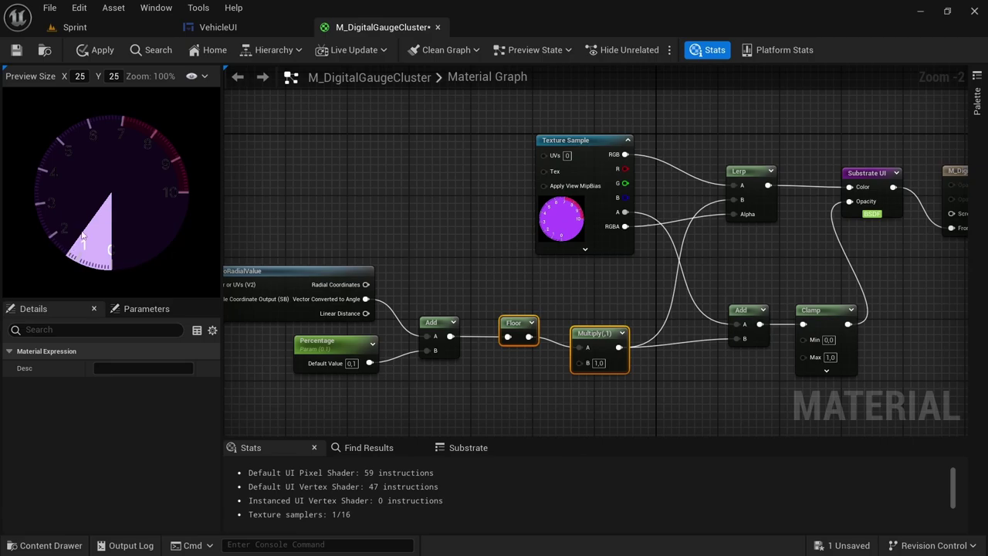
# Add a RadialGradientExponential node with a Constant wired into its Radius input
pyautogui.scroll(-3, 464, 262)
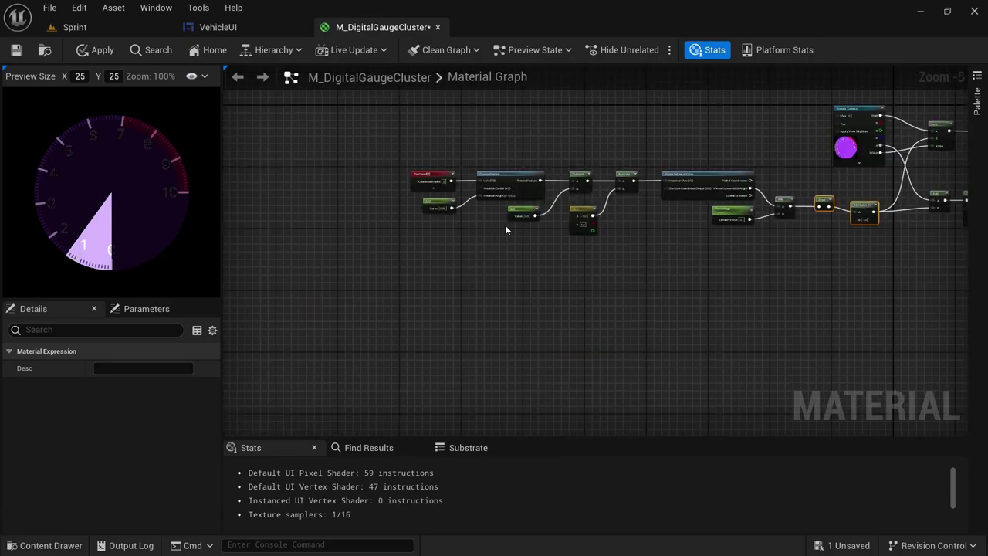
pyautogui.scroll(1, 500, 267)
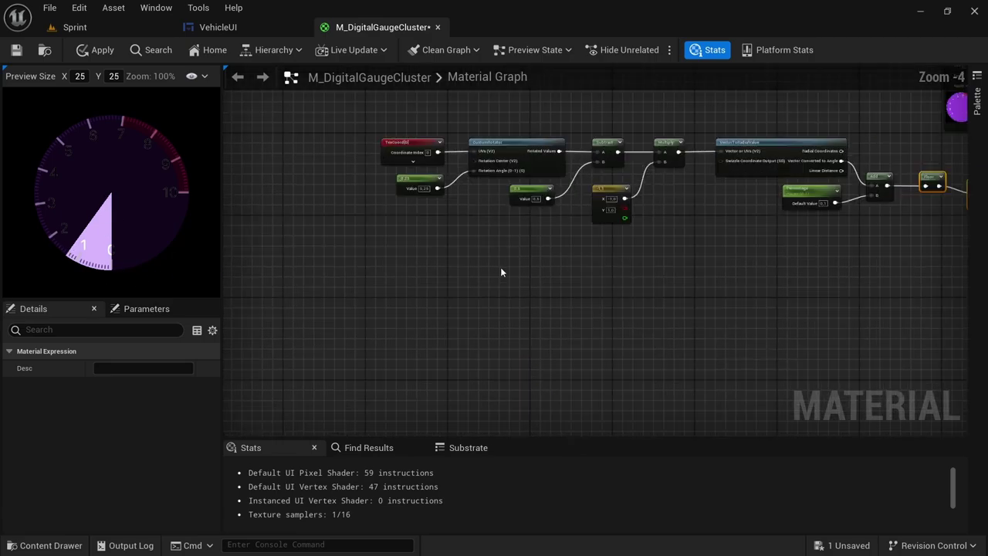
pyautogui.scroll(1, 454, 279)
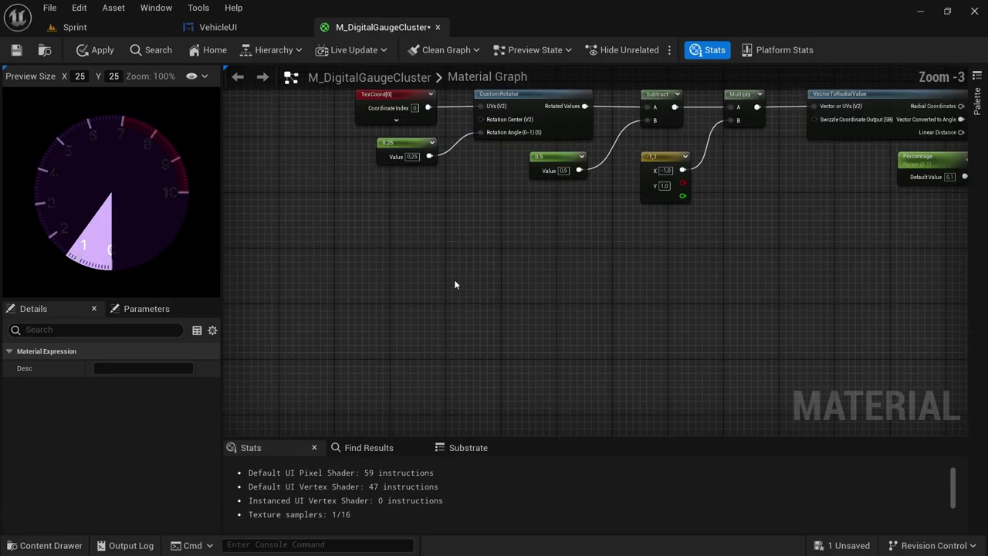
pyautogui.click(552, 265)
pyautogui.scroll(1, 683, 275)
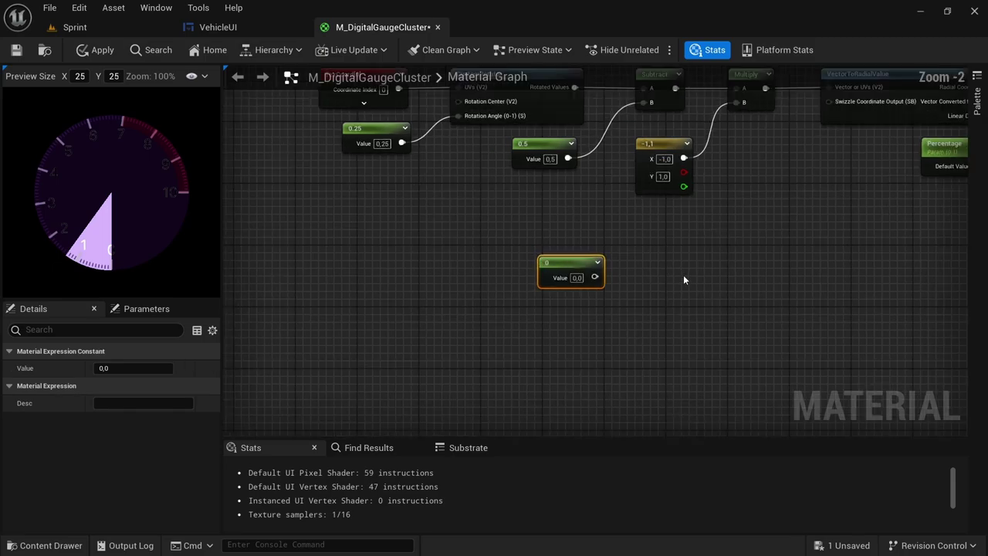
pyautogui.moveTo(601, 276); pyautogui.dragTo(739, 279)
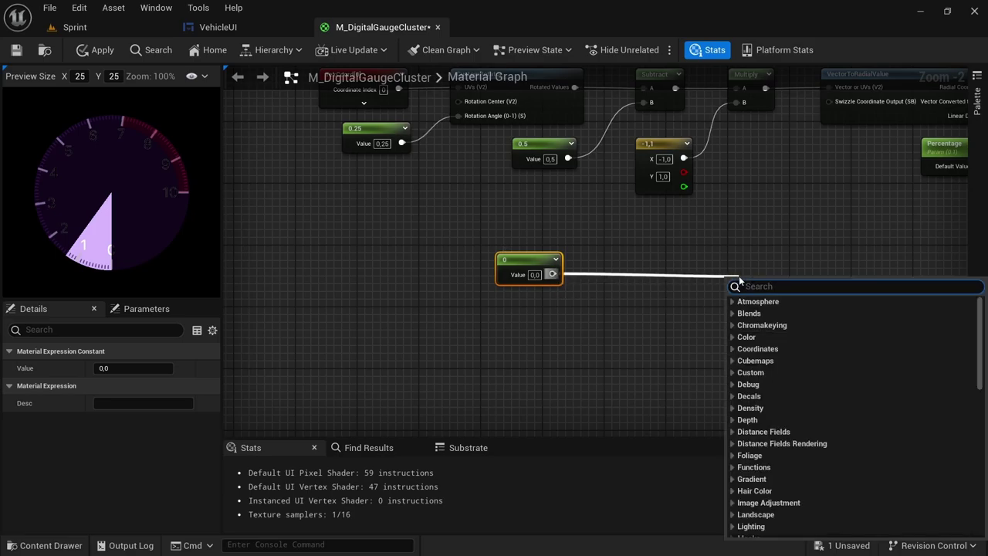
pyautogui.write('radial')
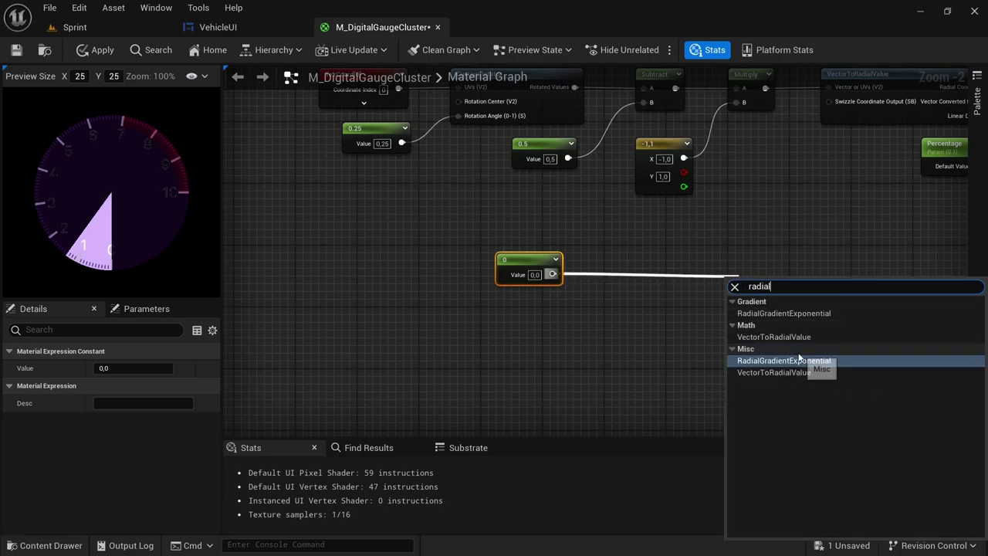
pyautogui.click(798, 360)
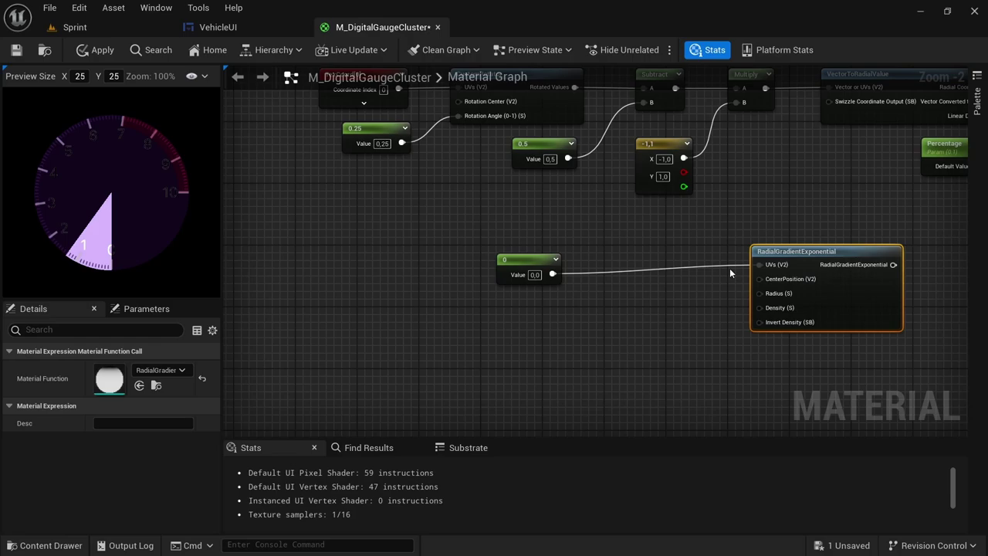
pyautogui.keyDown('alt'); pyautogui.click(719, 266); pyautogui.keyUp('alt')
pyautogui.moveTo(553, 272); pyautogui.dragTo(758, 297)
pyautogui.click(758, 296)
pyautogui.press('q')
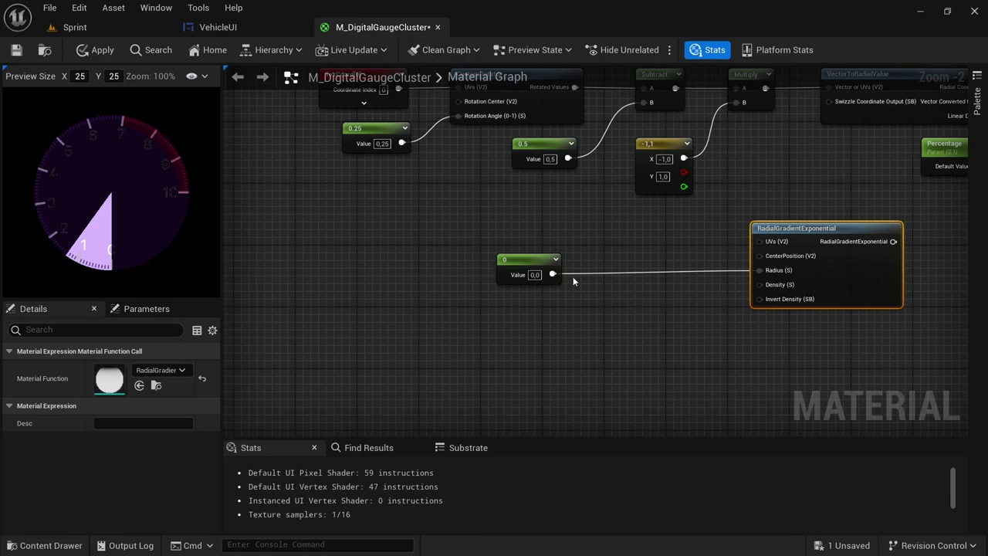
# Wire a second Constant into the gradient's Density input
pyautogui.click(633, 293)
pyautogui.moveTo(687, 312); pyautogui.dragTo(760, 284)
pyautogui.scroll(-1, 792, 337)
pyautogui.moveTo(764, 345); pyautogui.dragTo(731, 322, button='right')
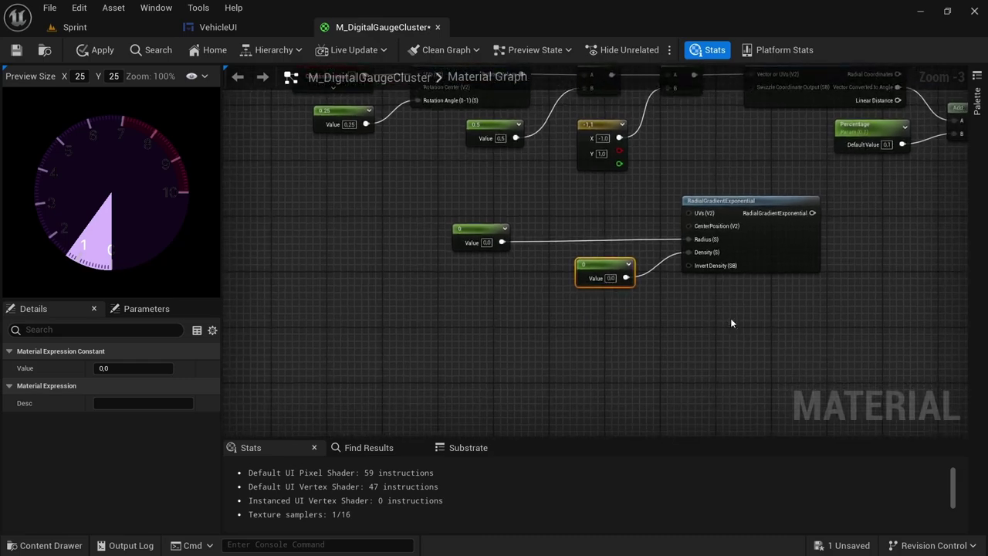
pyautogui.scroll(1, 726, 217)
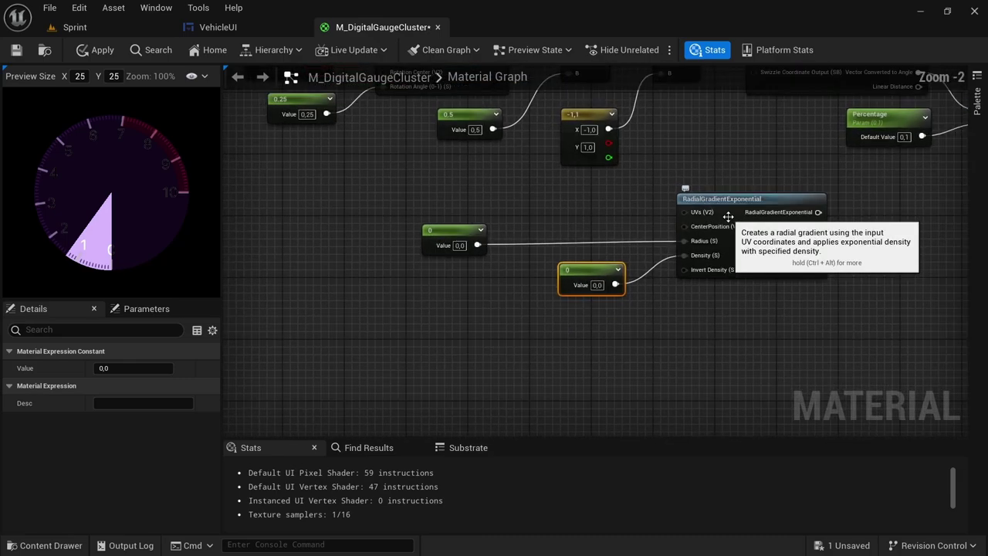
# Duplicate the RadialGradientExponential node and place the copy just below the original
pyautogui.click(753, 207)
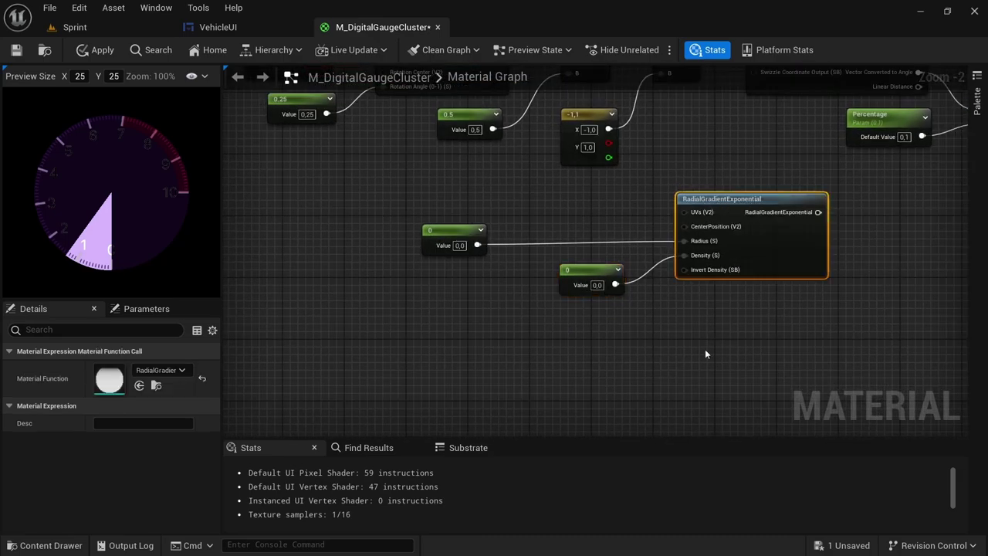
pyautogui.hotkey('ctrl', 'd')
pyautogui.moveTo(835, 317); pyautogui.dragTo(804, 294)
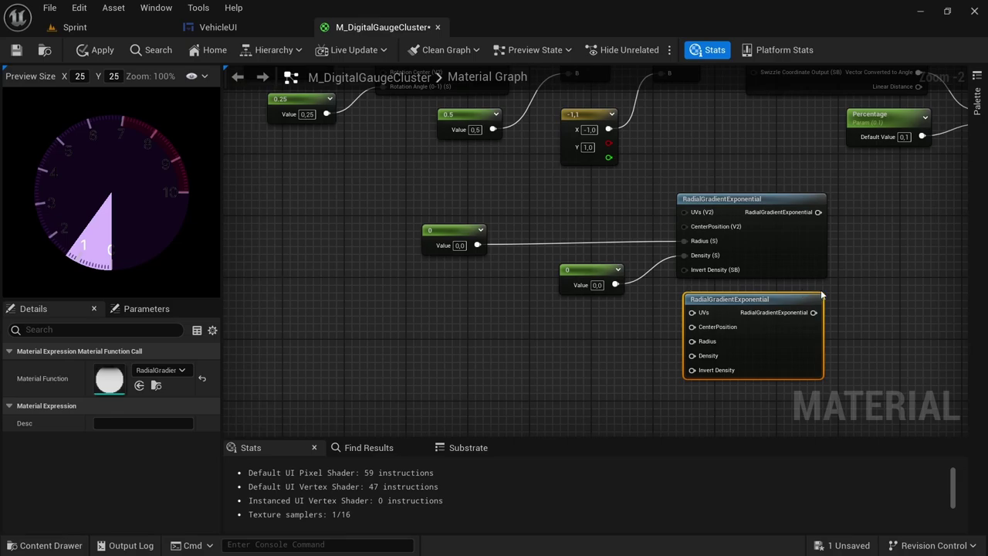
pyautogui.scroll(-1, 822, 295)
pyautogui.moveTo(483, 239); pyautogui.dragTo(431, 238)
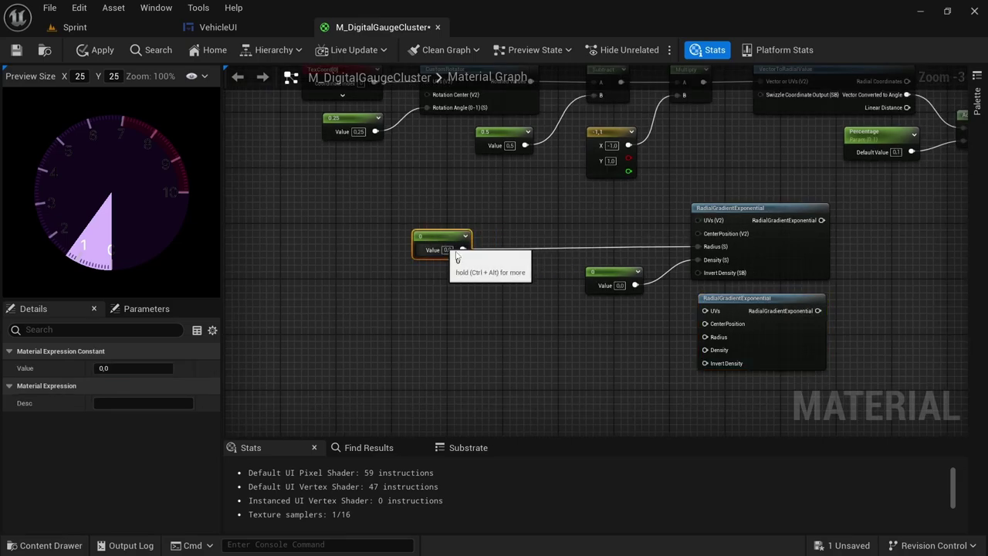
pyautogui.scroll(1, 447, 258)
pyautogui.scroll(2, 448, 258)
# Set the radius constant to 0,5 and the density constant to 60
pyautogui.click(448, 247)
pyautogui.write('0,5')
pyautogui.press('Return')
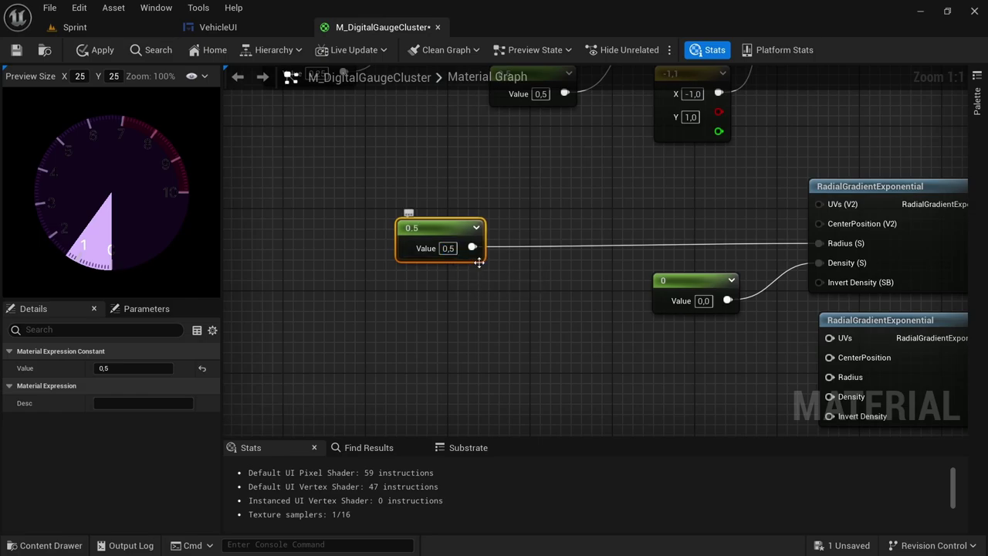
pyautogui.click(707, 300)
pyautogui.write('60')
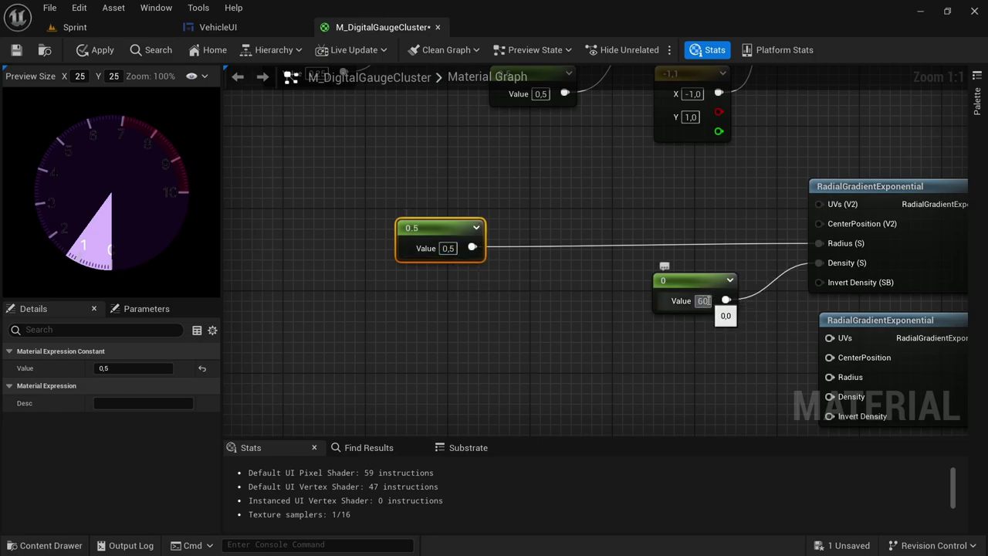
pyautogui.press('Return')
pyautogui.scroll(-2, 473, 231)
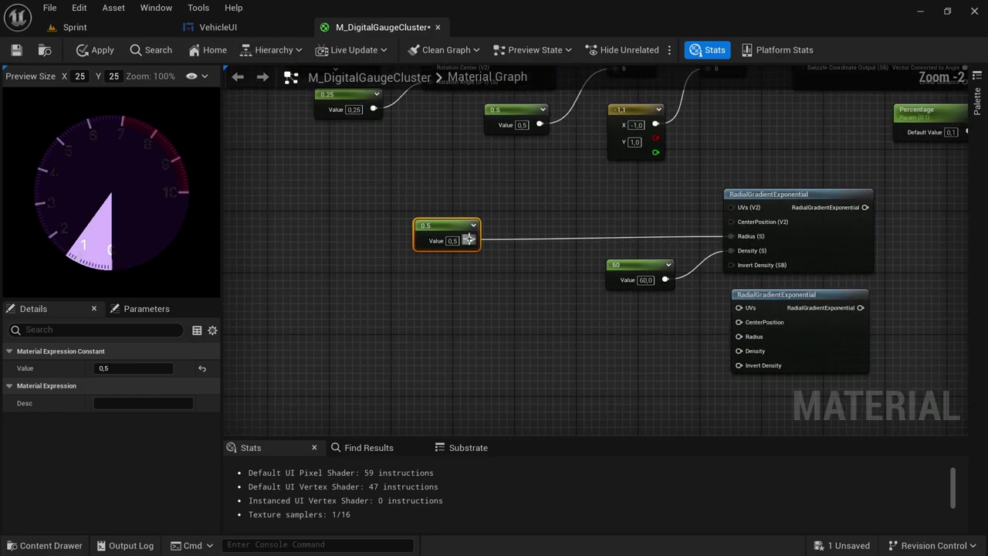
pyautogui.scroll(1, 469, 236)
# Subtract from the 0.5 constant and feed the result into the copied gradient's Radius
pyautogui.moveTo(469, 240); pyautogui.dragTo(572, 320)
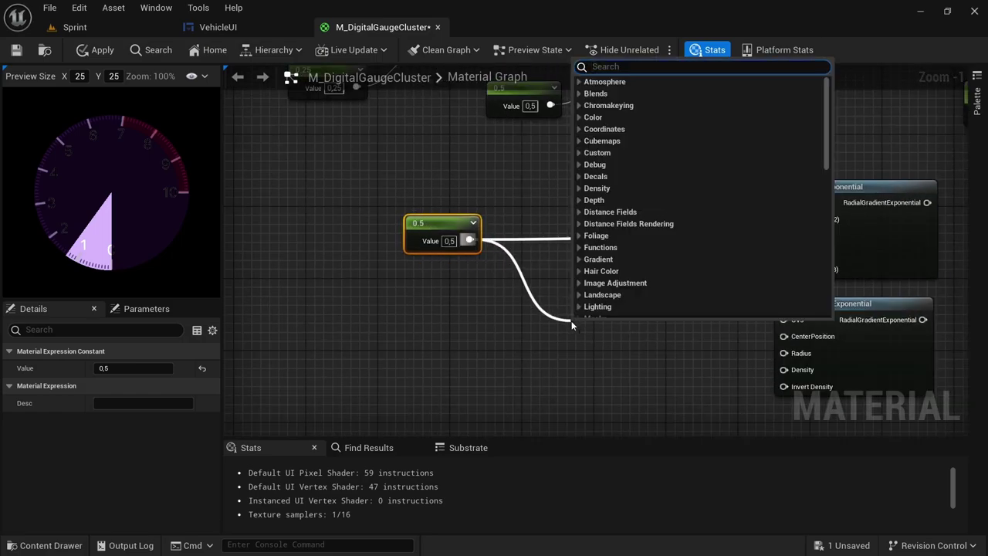
pyautogui.write('subtract')
pyautogui.press('Return')
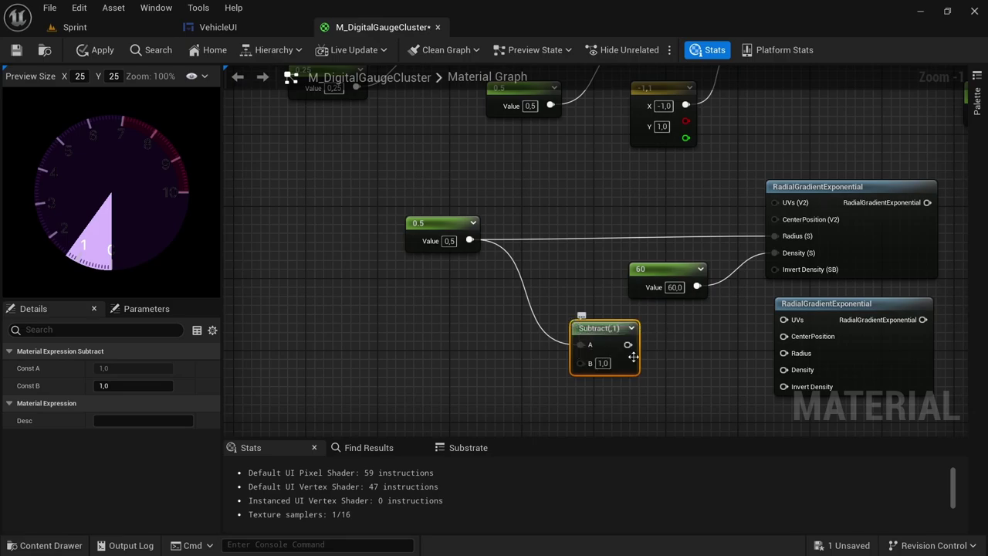
pyautogui.moveTo(628, 345); pyautogui.dragTo(783, 352)
pyautogui.moveTo(754, 368); pyautogui.dragTo(661, 336, button='right')
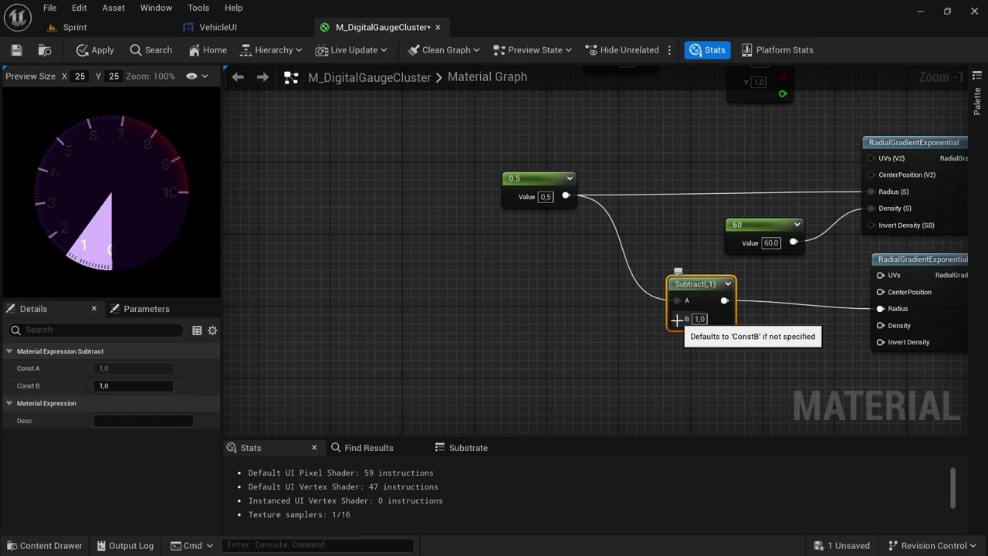
# Promote Subtract's B input to a Thickness parameter with default 0,1, and add another Constant
pyautogui.rightClick(677, 320)
pyautogui.click(726, 142)
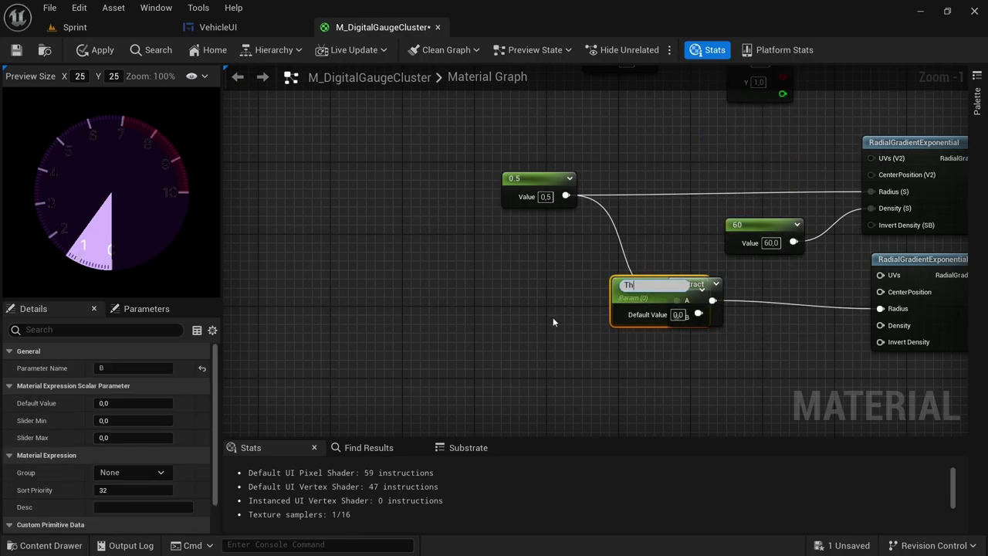
pyautogui.write('Thickness')
pyautogui.press('Return')
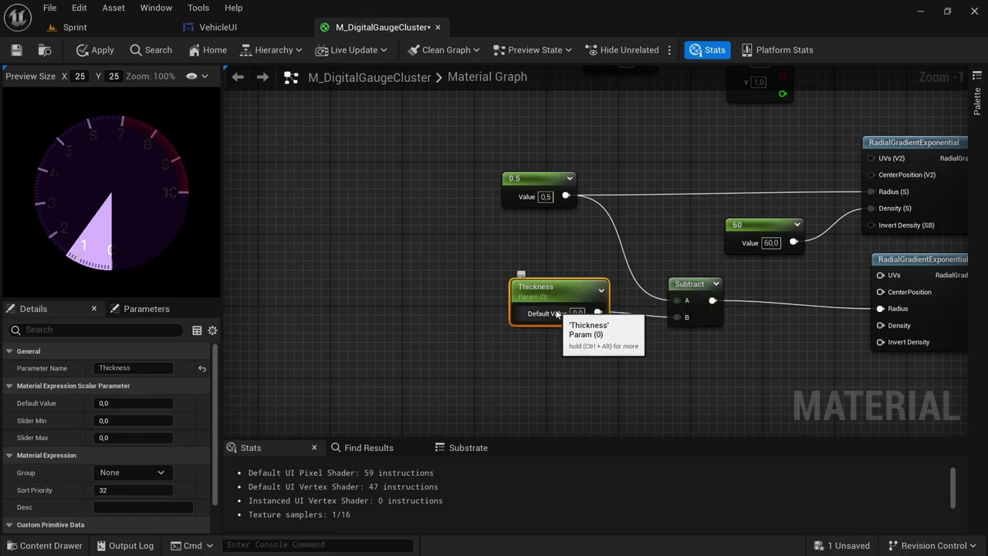
pyautogui.write('0,1')
pyautogui.press('Return')
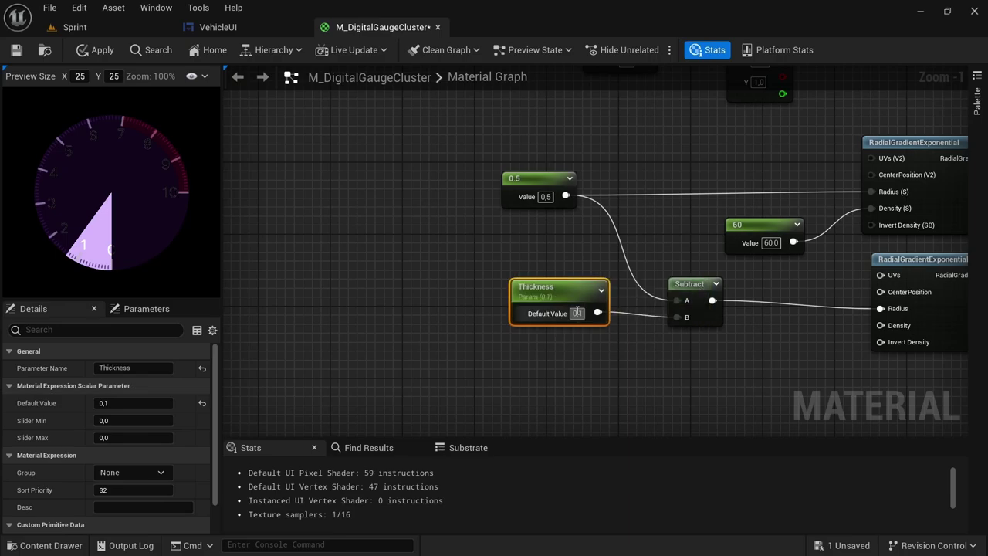
pyautogui.moveTo(698, 374); pyautogui.dragTo(573, 326, button='right')
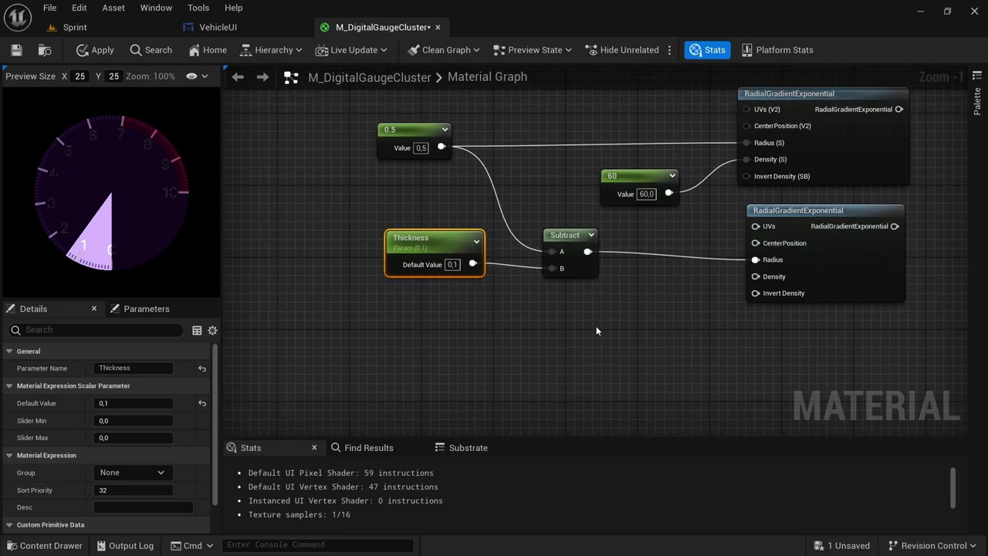
pyautogui.click(591, 323)
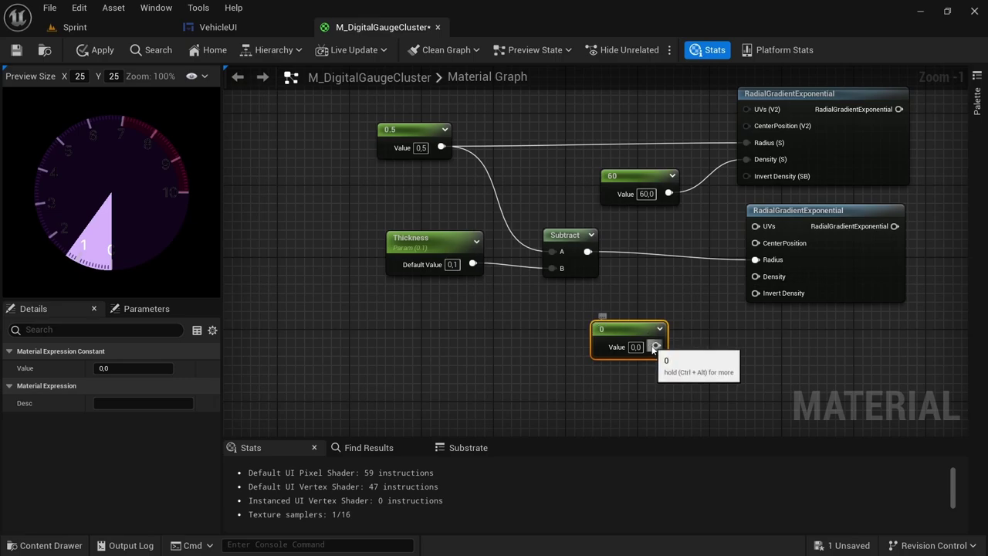
# Set the second gradient's Density to 10 with the new Constant
pyautogui.moveTo(653, 347); pyautogui.dragTo(756, 276)
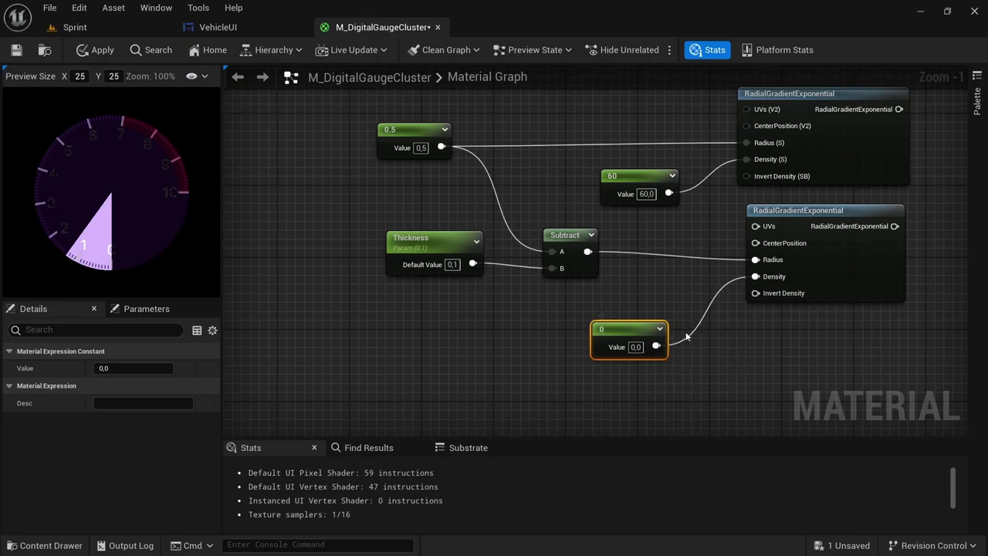
pyautogui.click(635, 347)
pyautogui.write('10')
pyautogui.press('Return')
pyautogui.moveTo(608, 317); pyautogui.dragTo(603, 281, button='right')
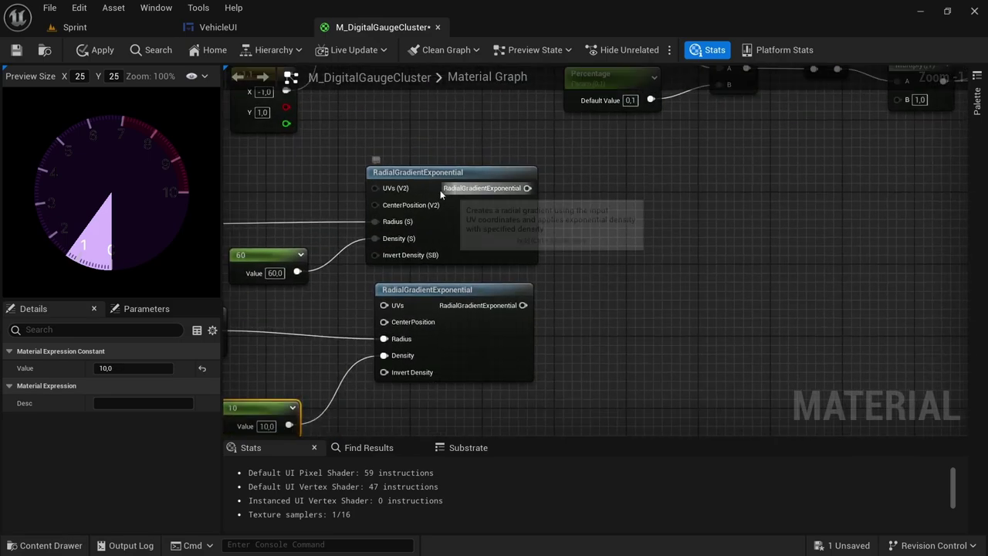
# Subtract the second radial gradient from the first and feed the result into Multiply's B
pyautogui.moveTo(527, 187); pyautogui.dragTo(627, 264)
pyautogui.write('sub')
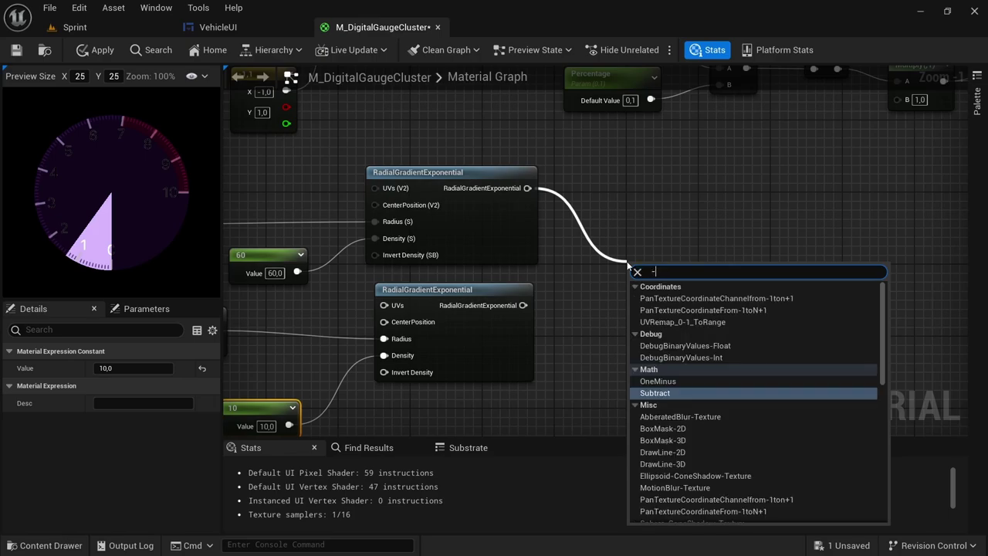
pyautogui.press('Return')
pyautogui.moveTo(523, 305); pyautogui.dragTo(636, 302)
pyautogui.moveTo(762, 297); pyautogui.dragTo(567, 368, button='right')
pyautogui.moveTo(478, 356); pyautogui.dragTo(707, 169)
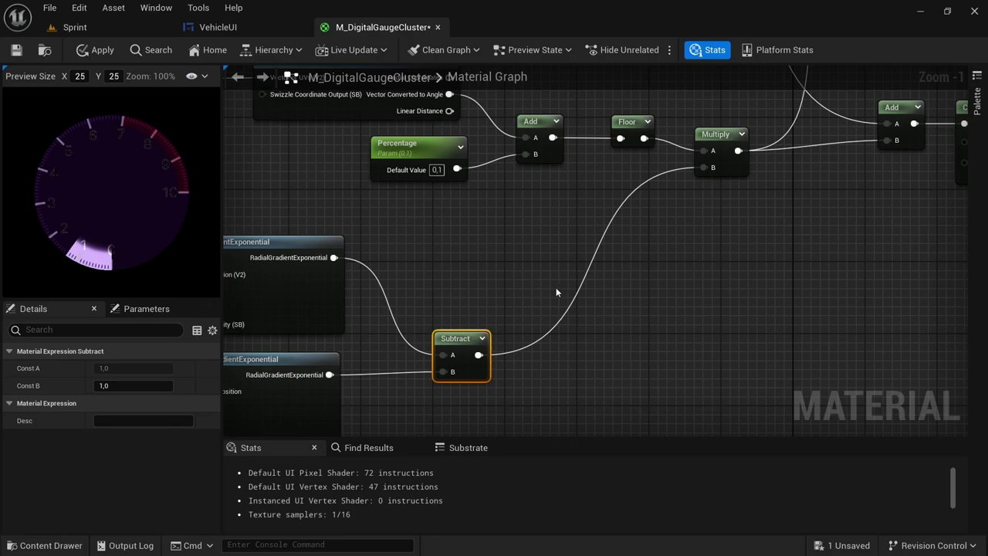
# Move the Texture Sample, Lerp and Substrate UI nodes higher in the material graph
pyautogui.scroll(-2, 555, 287)
pyautogui.moveTo(719, 287); pyautogui.dragTo(616, 369, button='right')
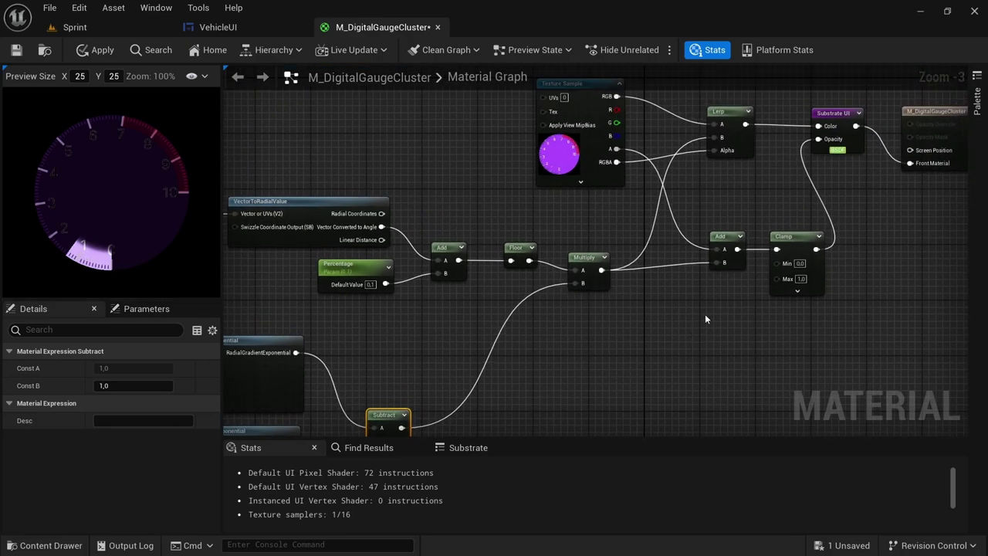
pyautogui.scroll(-3, 753, 295)
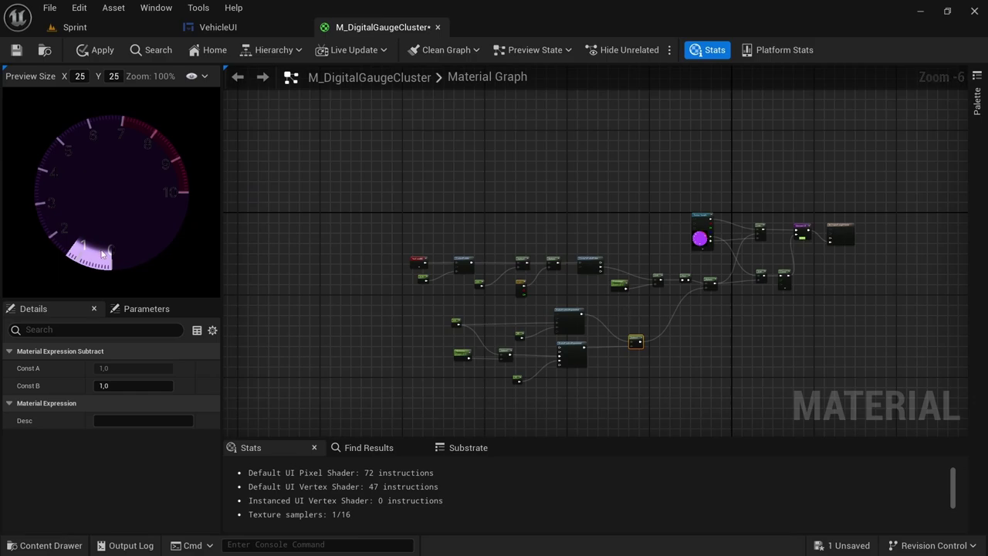
pyautogui.scroll(3, 782, 245)
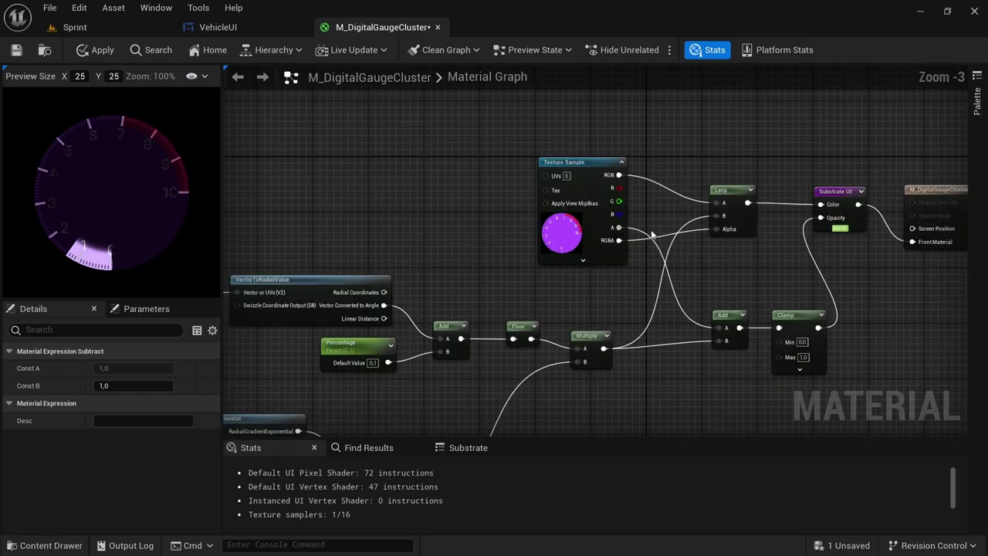
pyautogui.scroll(-1, 568, 224)
pyautogui.moveTo(568, 124); pyautogui.dragTo(802, 246)
pyautogui.moveTo(694, 195); pyautogui.dragTo(694, 134)
pyautogui.scroll(1, 585, 223)
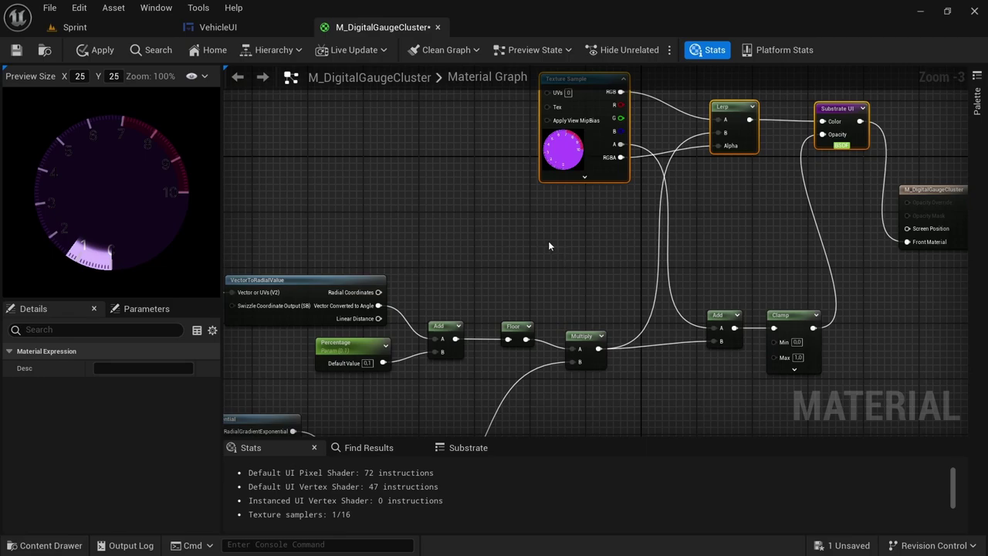
# Multiply a black Constant 3Vector by the ring mask and route the result toward Lerp B
pyautogui.click(505, 235)
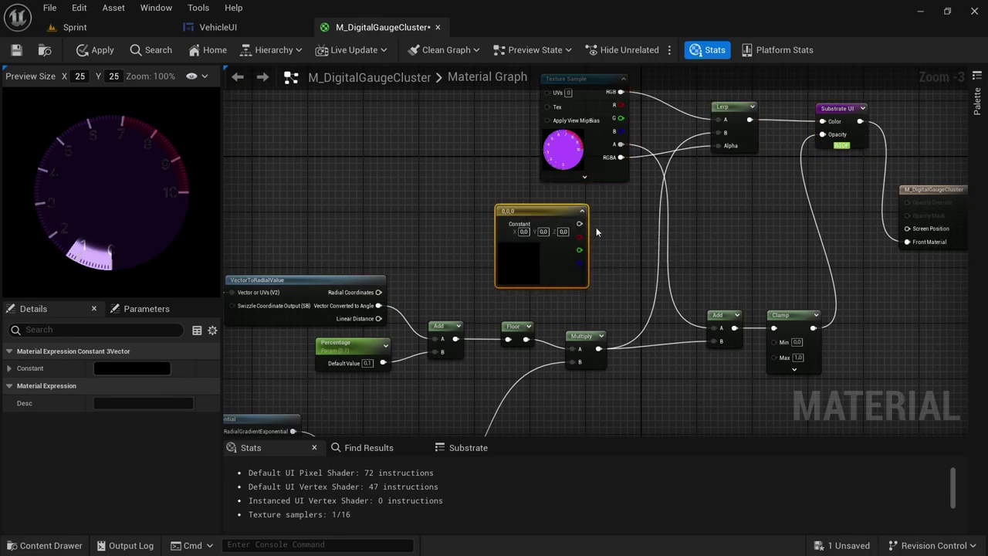
pyautogui.scroll(1, 626, 234)
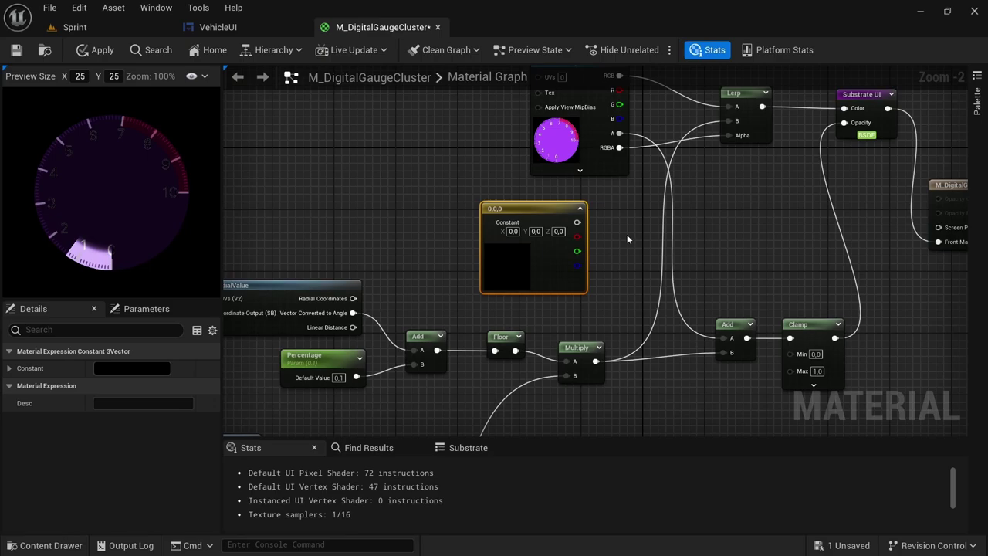
pyautogui.moveTo(577, 222); pyautogui.dragTo(643, 225)
pyautogui.write('mult')
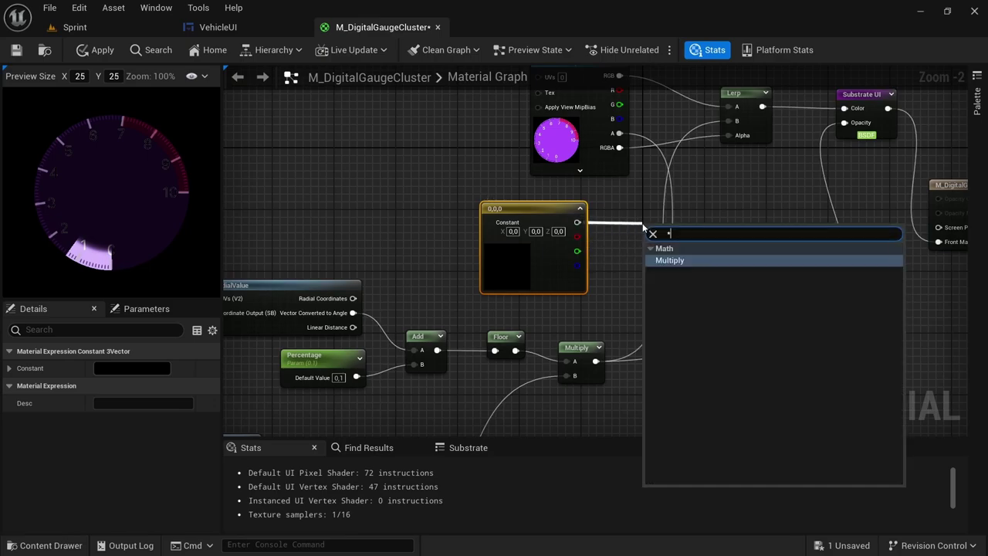
pyautogui.press('Return')
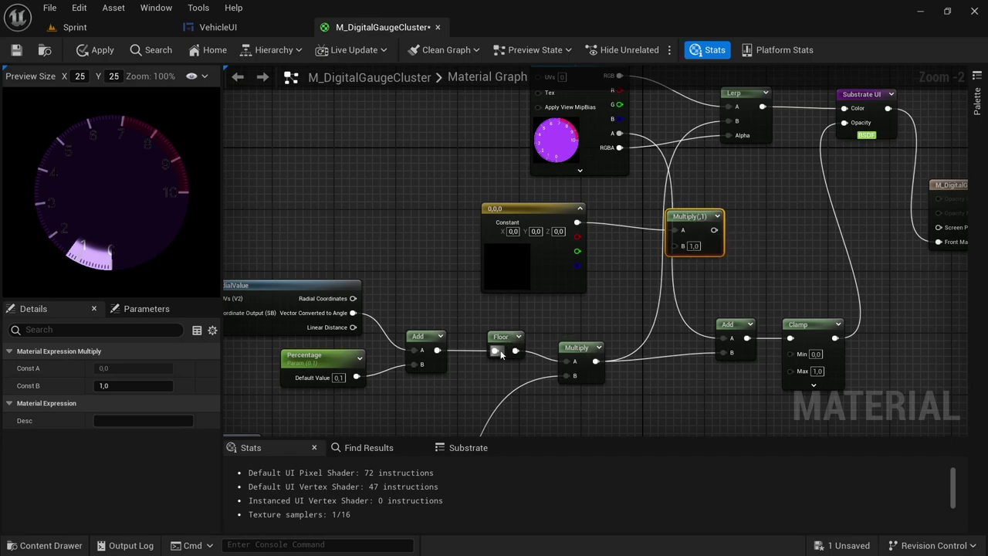
pyautogui.moveTo(594, 361); pyautogui.dragTo(674, 247)
pyautogui.moveTo(606, 240); pyautogui.dragTo(623, 132)
# Connect the Multiply to Lerp B and make the Constant 3Vector a light periwinkle blue
pyautogui.click(408, 276)
pyautogui.doubleClick(408, 275)
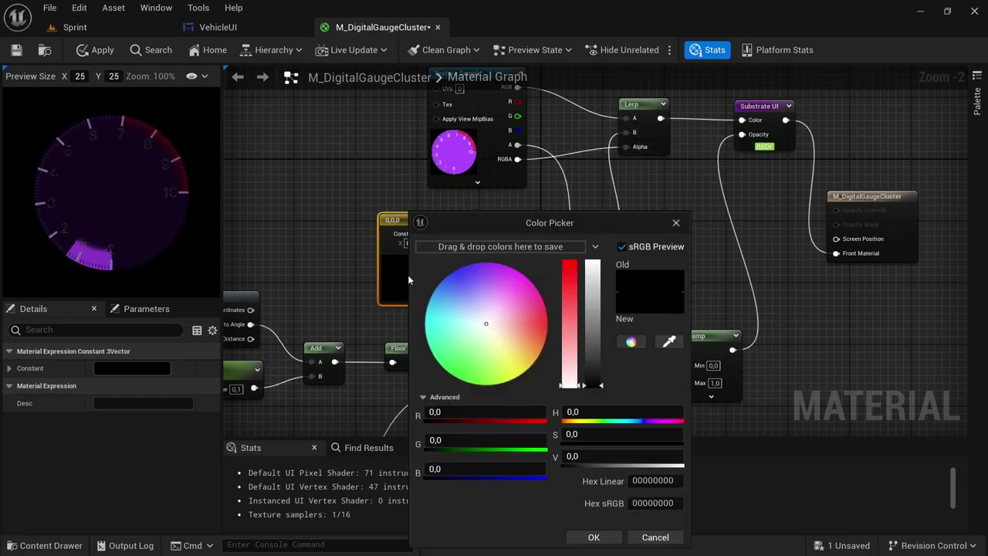
pyautogui.moveTo(487, 326); pyautogui.dragTo(551, 317)
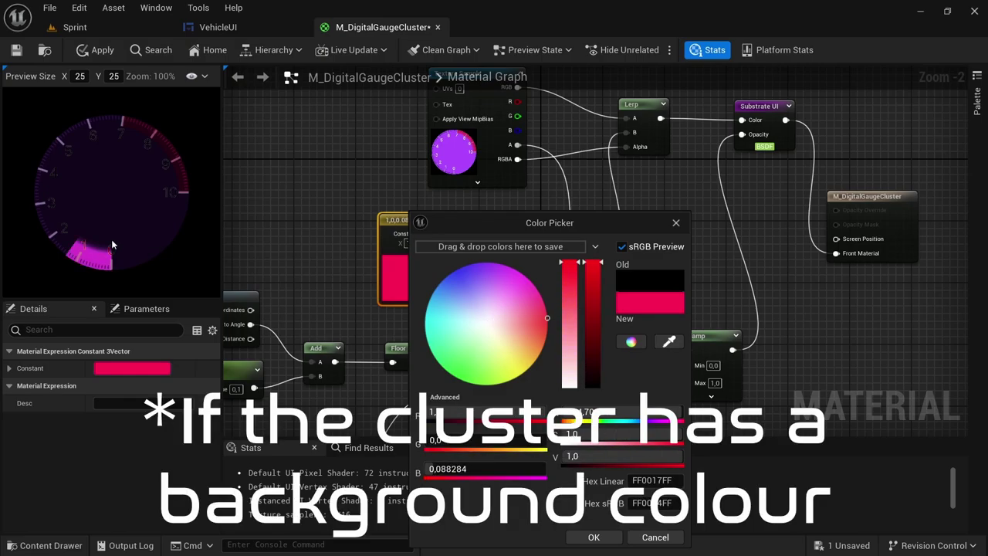
pyautogui.moveTo(601, 268); pyautogui.dragTo(599, 369)
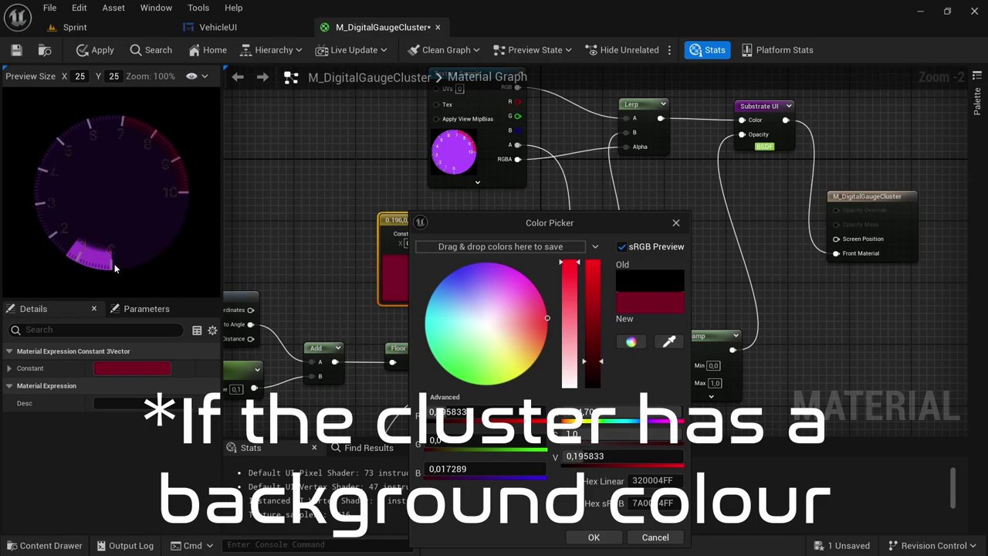
pyautogui.click(595, 265)
pyautogui.moveTo(546, 318); pyautogui.dragTo(455, 282)
# Confirm the blue colour, then apply and save M_DigitalGaugeCluster
pyautogui.press('Return')
pyautogui.scroll(-4, 787, 268)
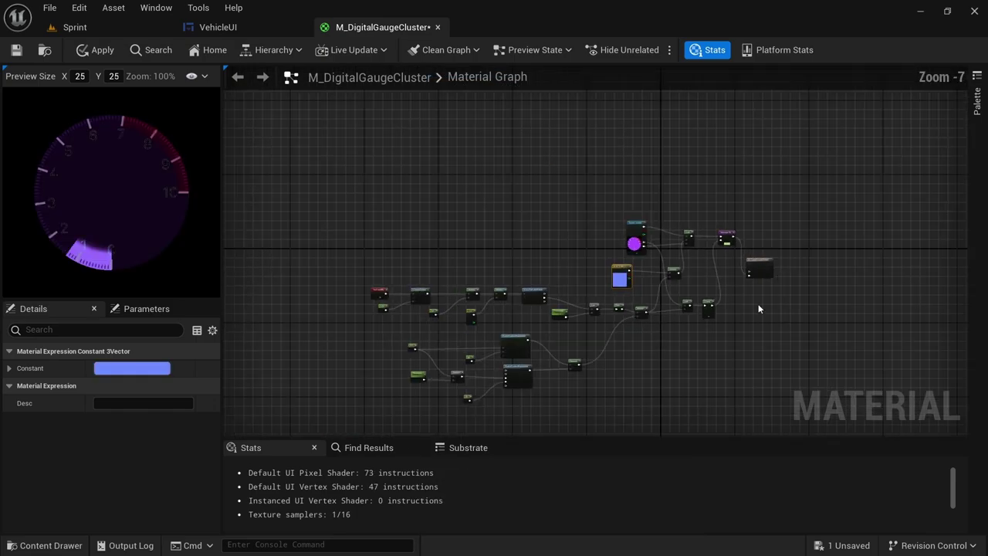
pyautogui.click(97, 49)
pyautogui.click(16, 50)
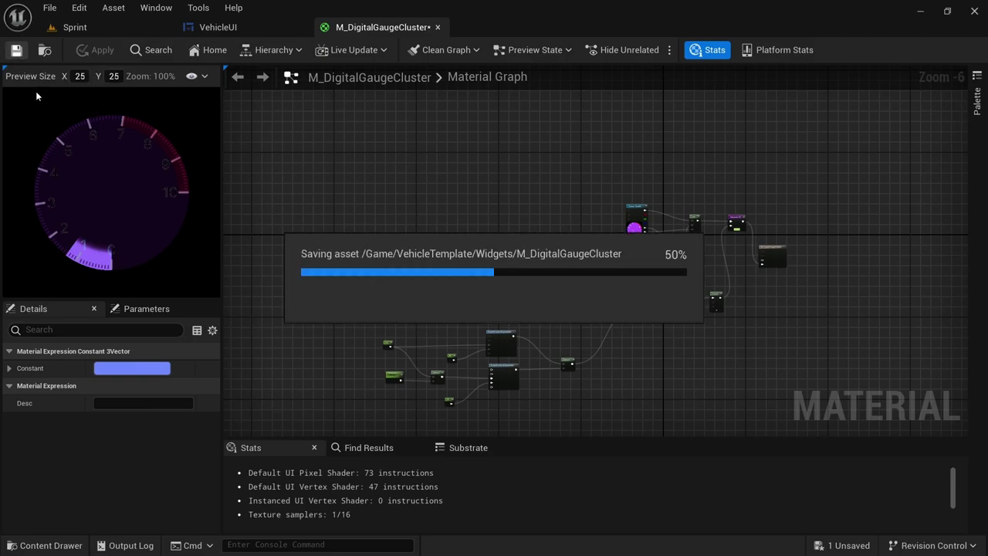
# Switch through the VehicleUI tab to the Sprint level editor
pyautogui.click(234, 29)
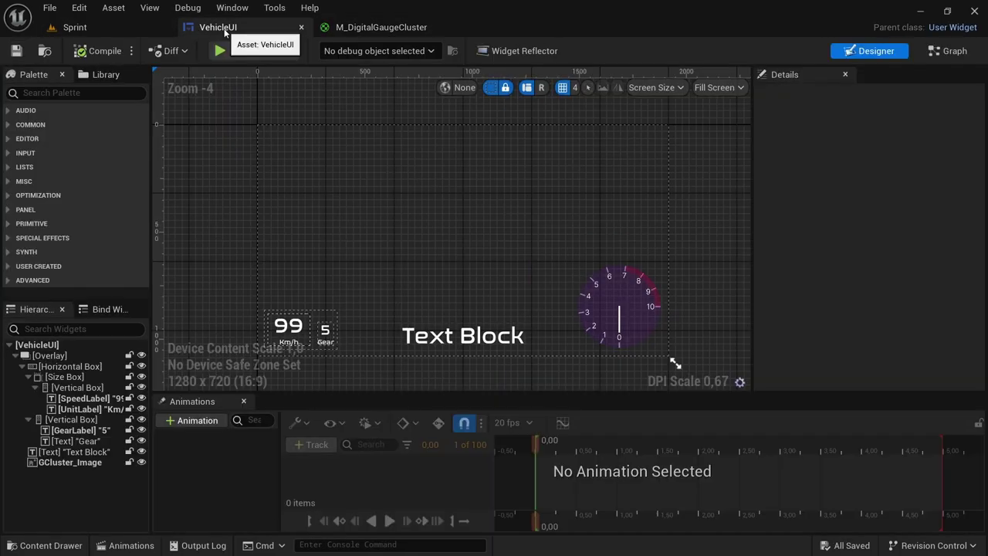
pyautogui.scroll(1, 642, 327)
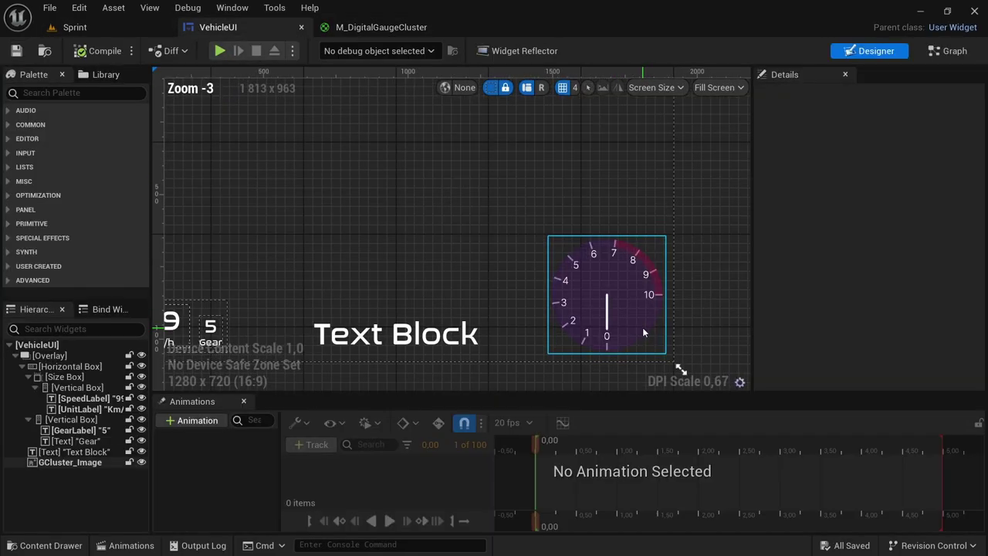
pyautogui.click(75, 27)
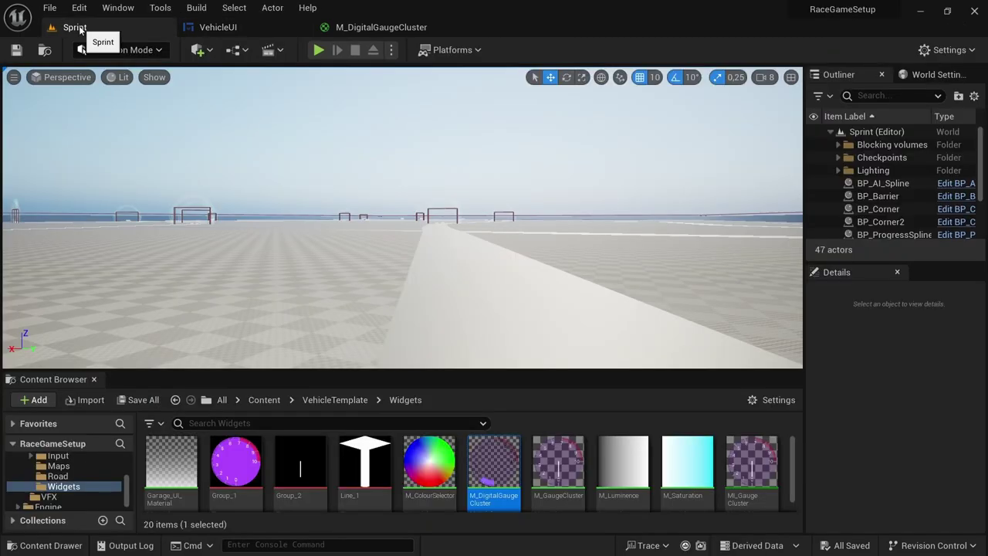
# Create MI_DigitalGaugeCluster from M_DigitalGaugeCluster in the Widgets folder and save all
pyautogui.rightClick(493, 480)
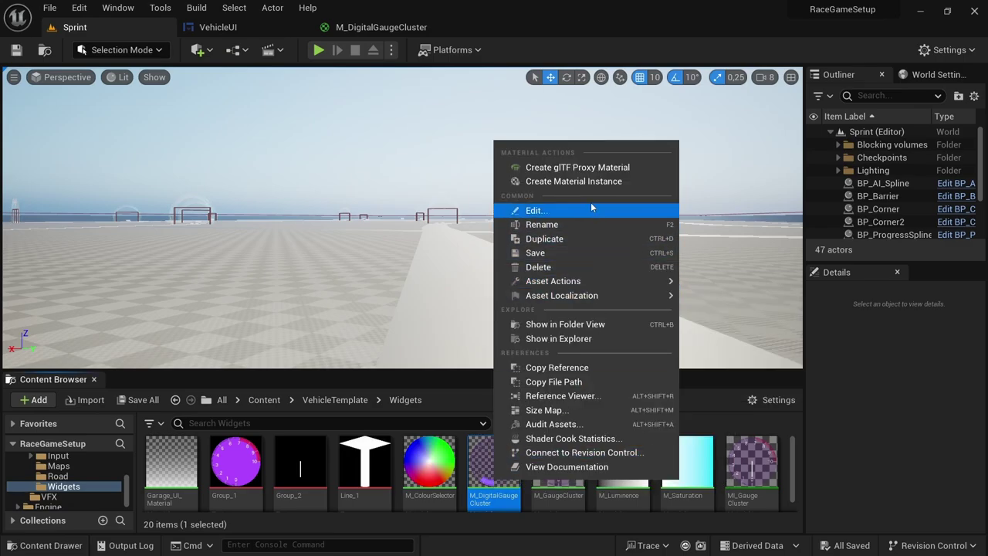
pyautogui.click(602, 185)
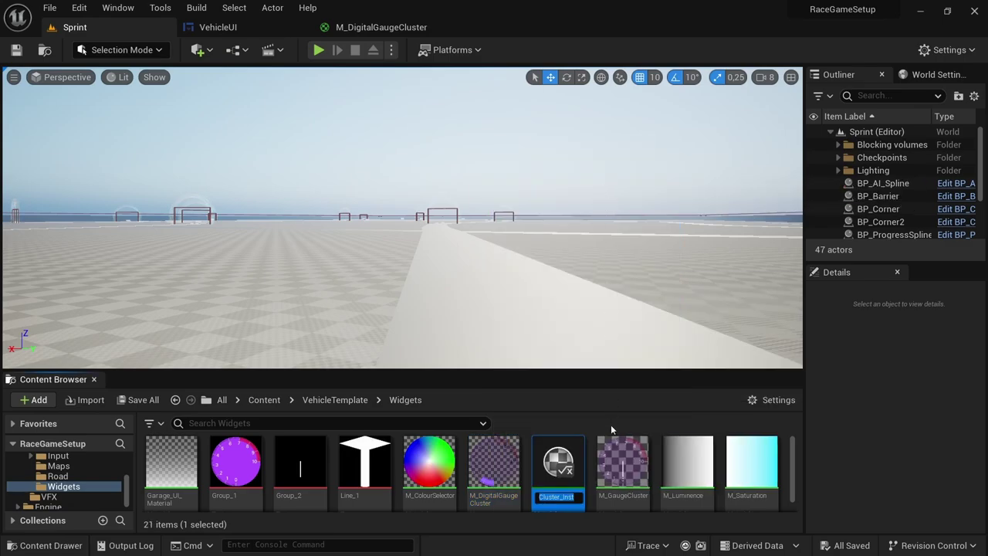
pyautogui.press('BackSpace')
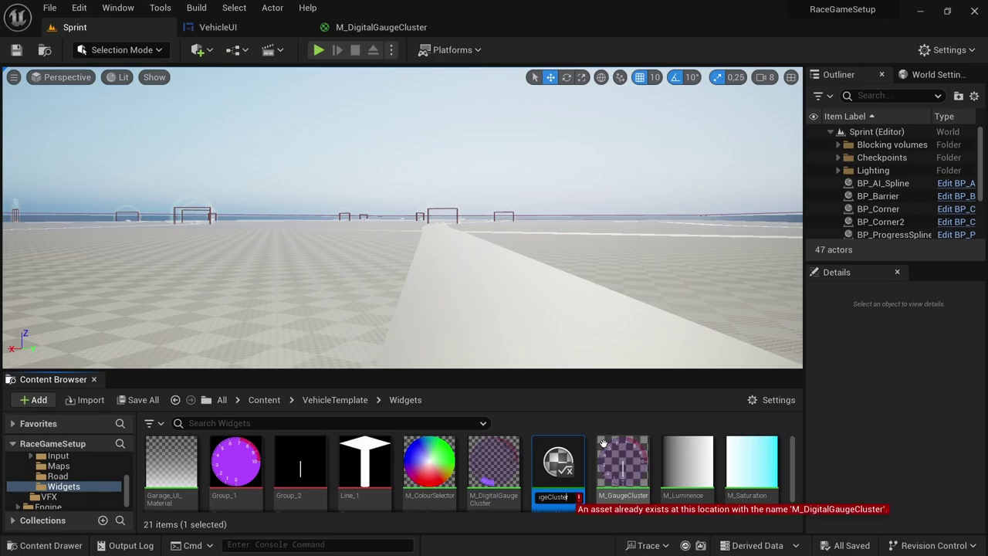
pyautogui.press('Right')
pyautogui.write('I')
pyautogui.press('Return')
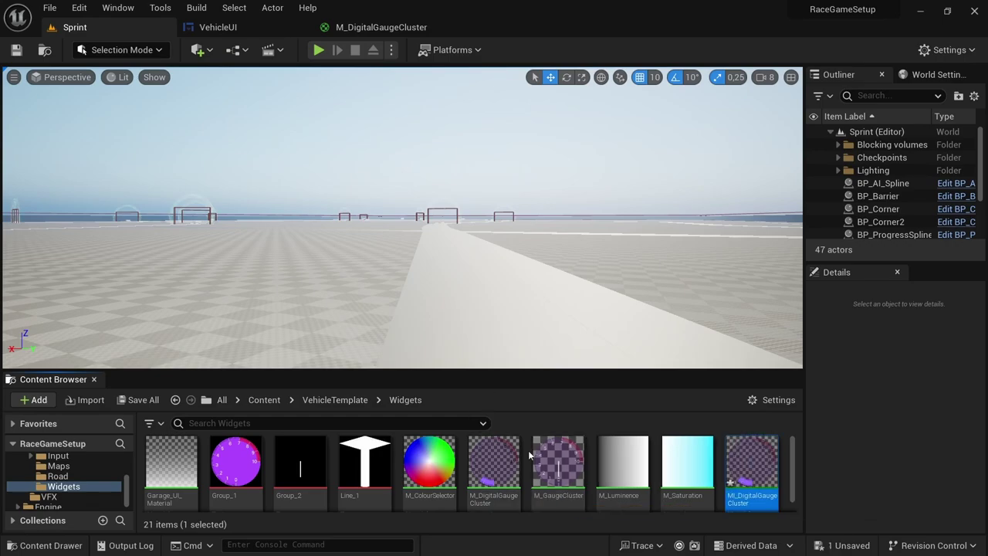
pyautogui.click(139, 400)
pyautogui.click(605, 431)
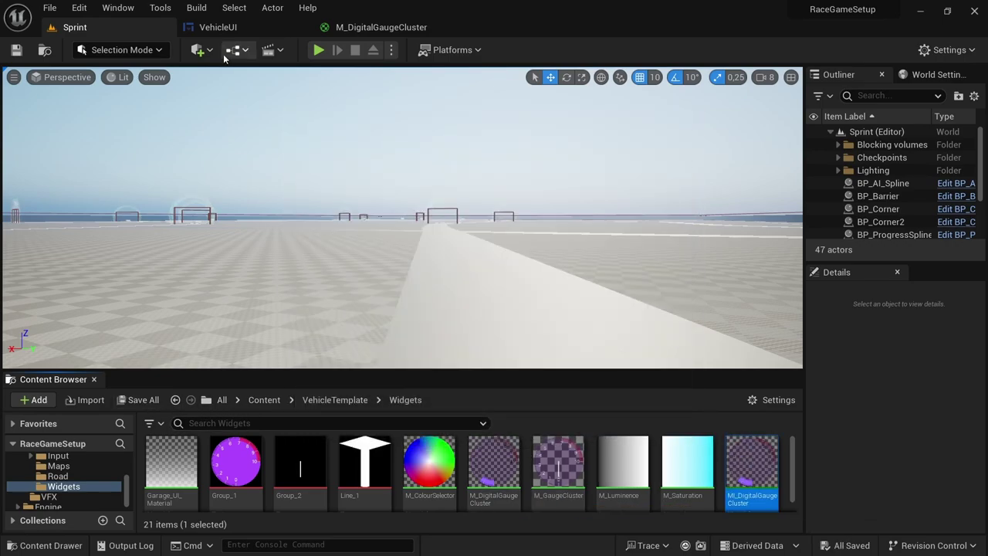
# In VehicleUI, set GCluster_Image's brush image to the M_DigitalGaugeCluster material
pyautogui.click(224, 28)
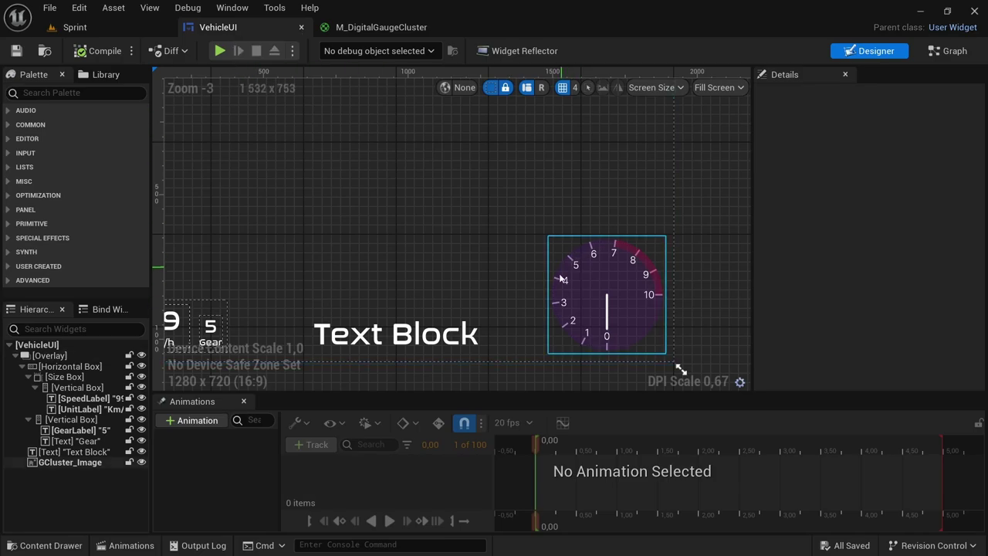
pyautogui.click(628, 290)
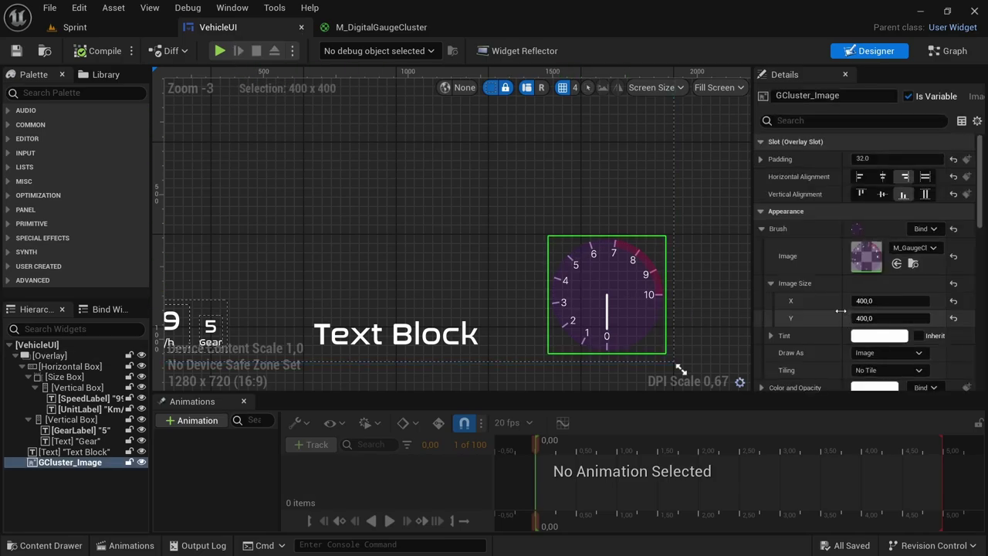
pyautogui.click(915, 248)
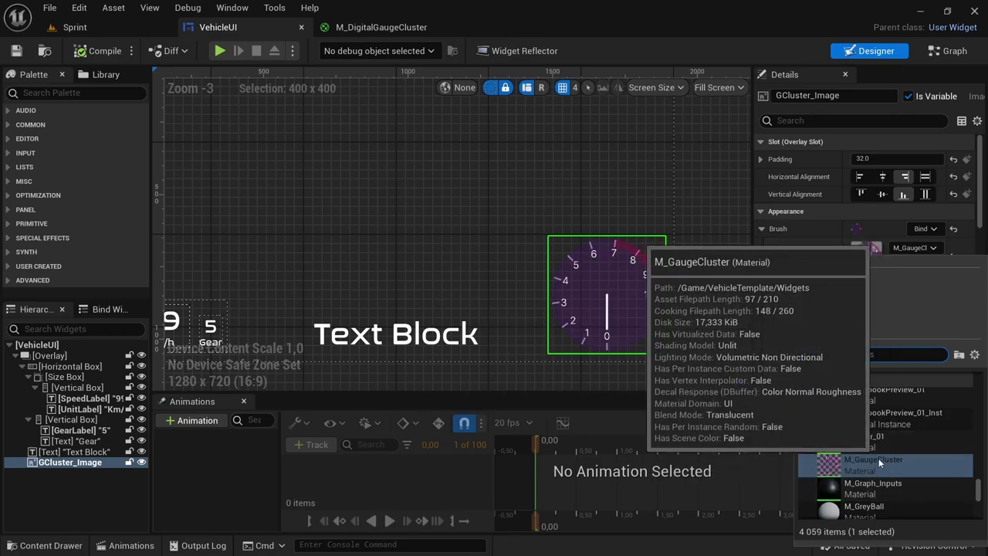
pyautogui.write('Digi')
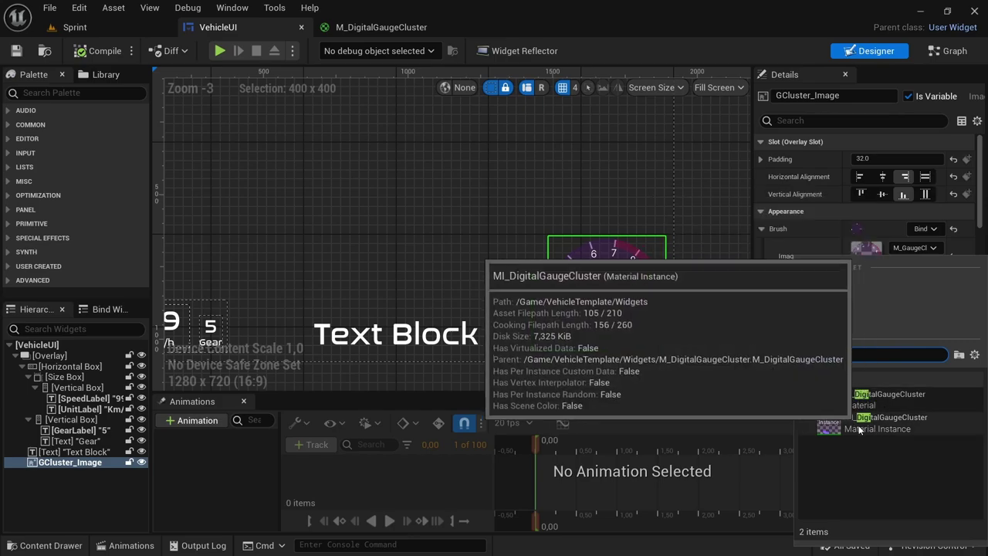
pyautogui.click(872, 397)
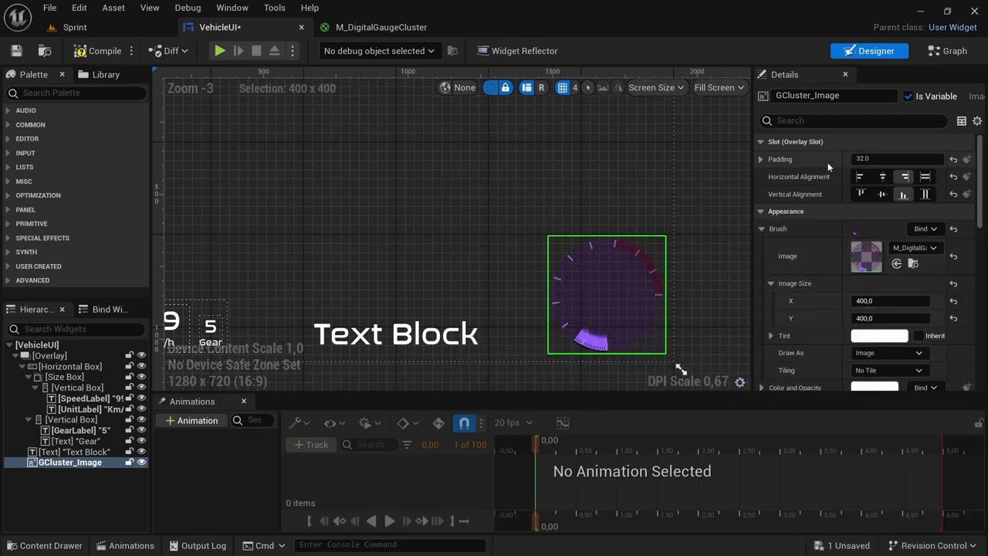
# Add a new function named DigiGaugeCluster to the VehicleUI blueprint and open its graph
pyautogui.click(948, 50)
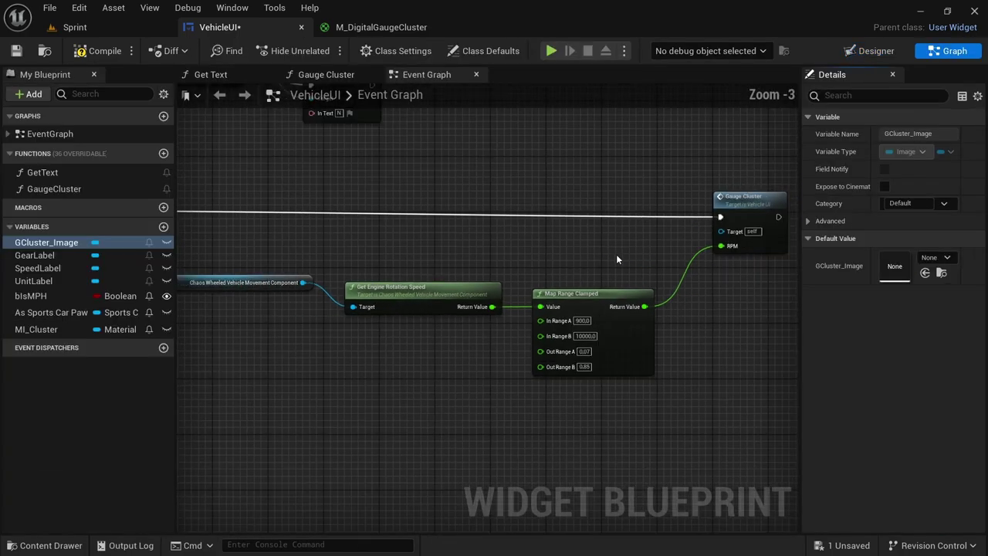
pyautogui.scroll(-3, 384, 311)
pyautogui.scroll(1, 518, 269)
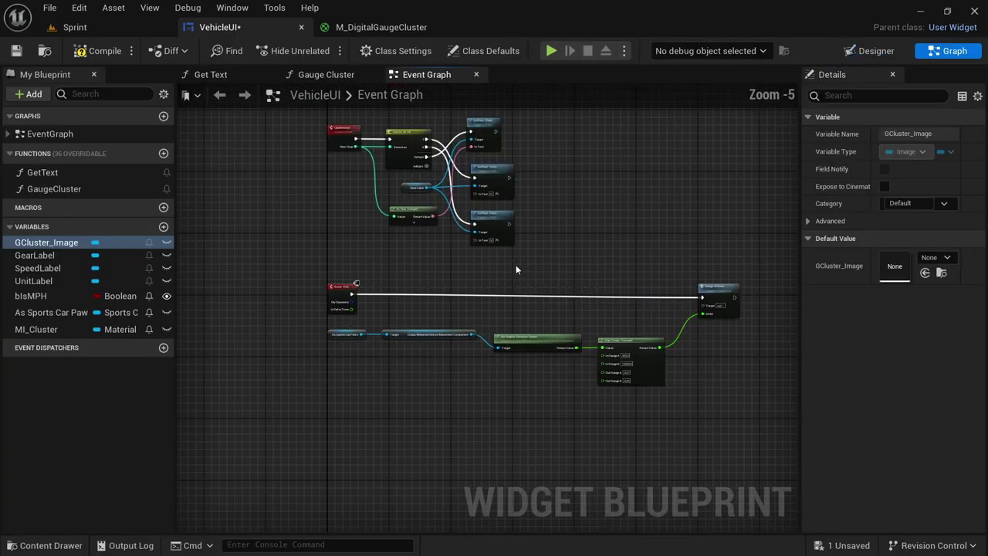
pyautogui.click(164, 153)
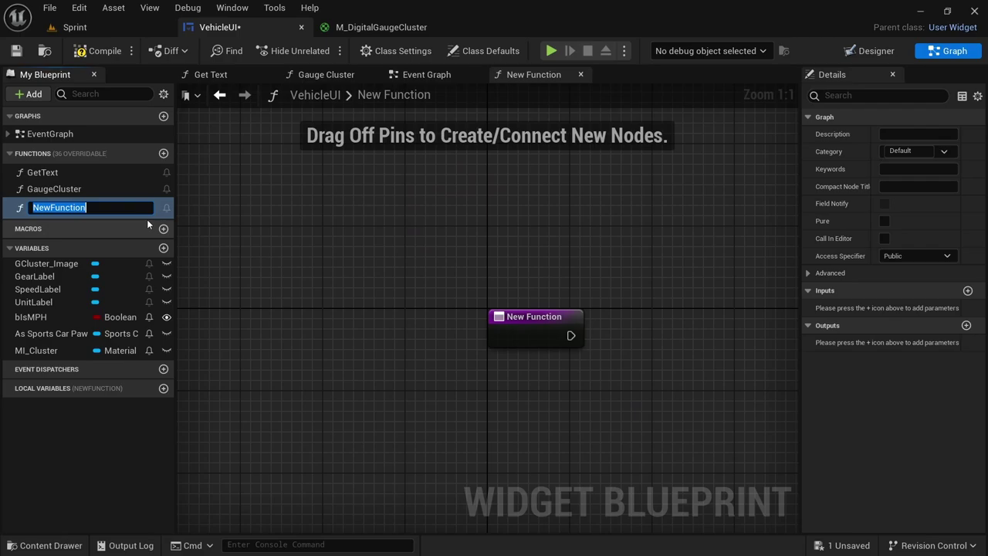
pyautogui.write('Digi')
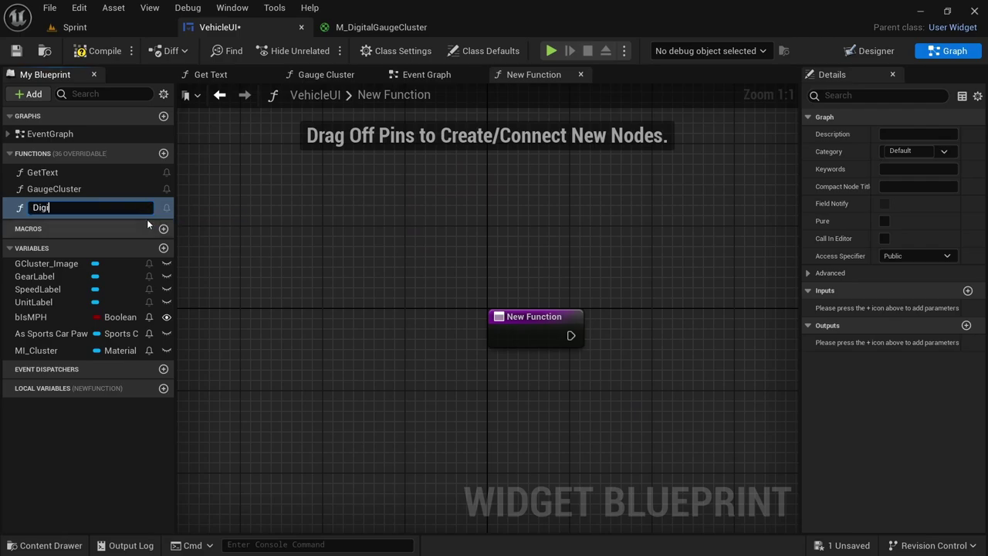
pyautogui.write('GaugeCluster')
pyautogui.press('Return')
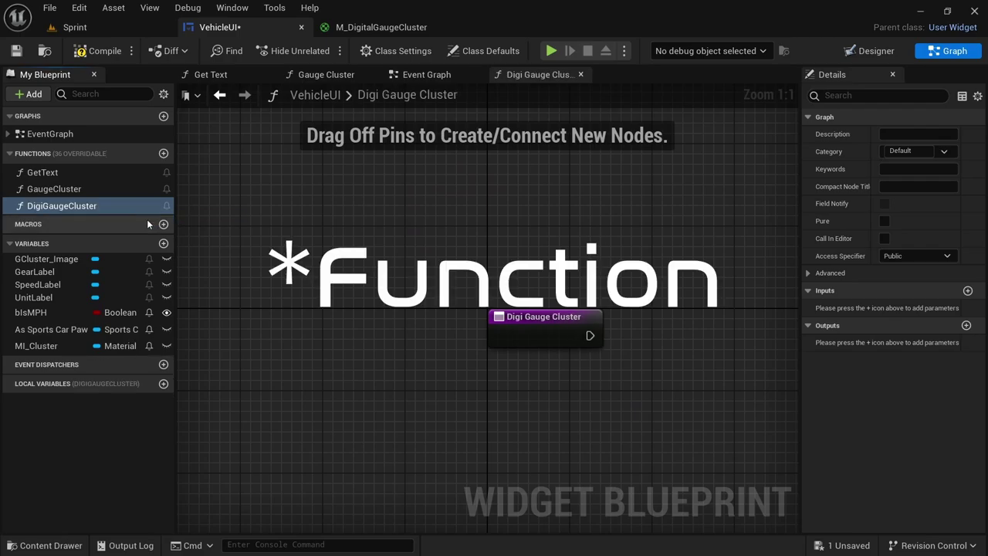
pyautogui.click(319, 78)
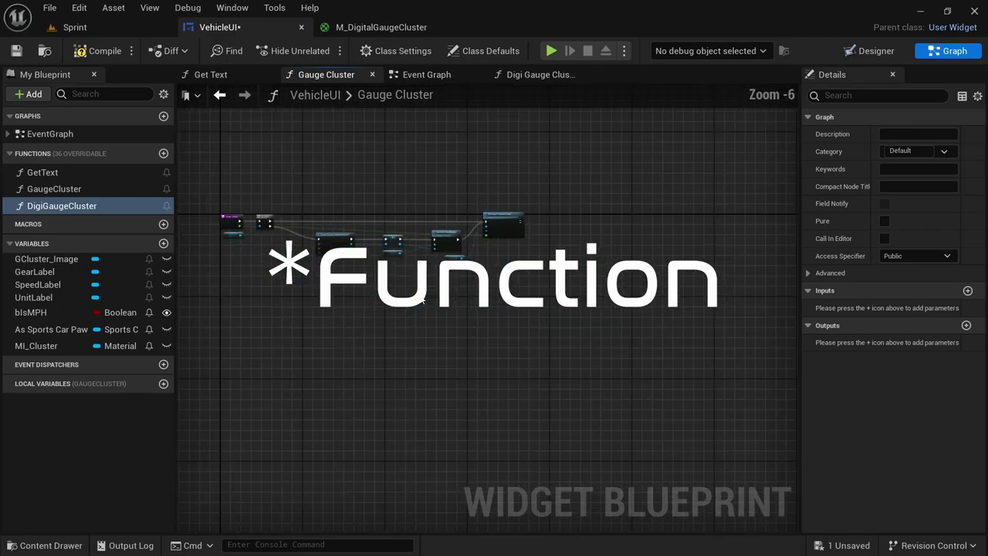
pyautogui.scroll(2, 235, 255)
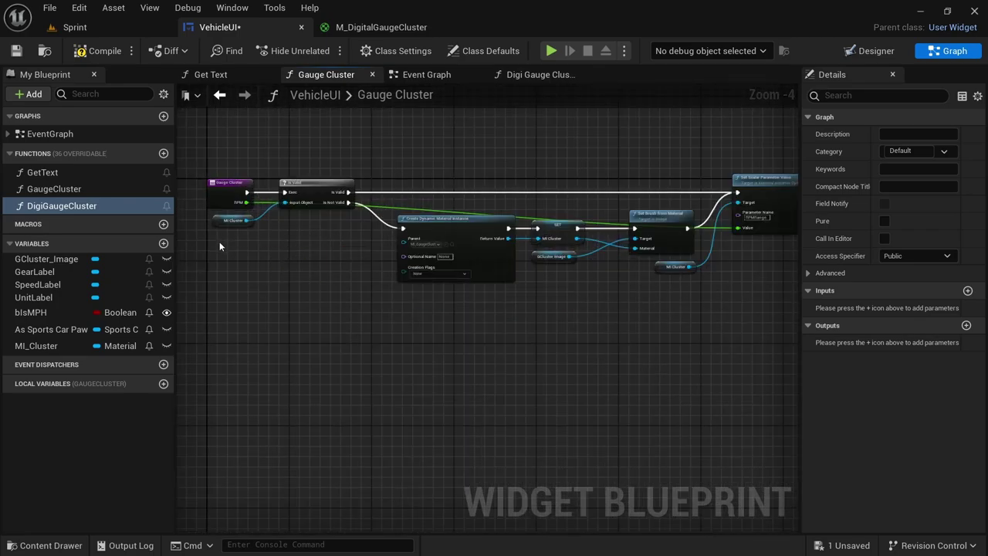
pyautogui.click(540, 75)
# Paste the copied Gauge Cluster nodes into the DigiGaugeCluster graph
pyautogui.moveTo(473, 249); pyautogui.dragTo(292, 172, button='right')
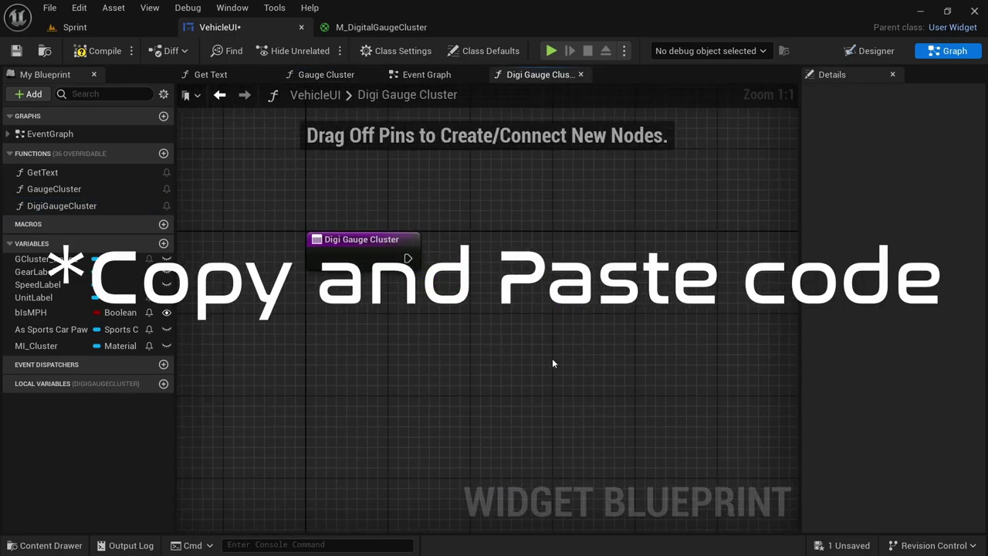
pyautogui.hotkey('ctrl', 'v')
pyautogui.scroll(-3, 417, 370)
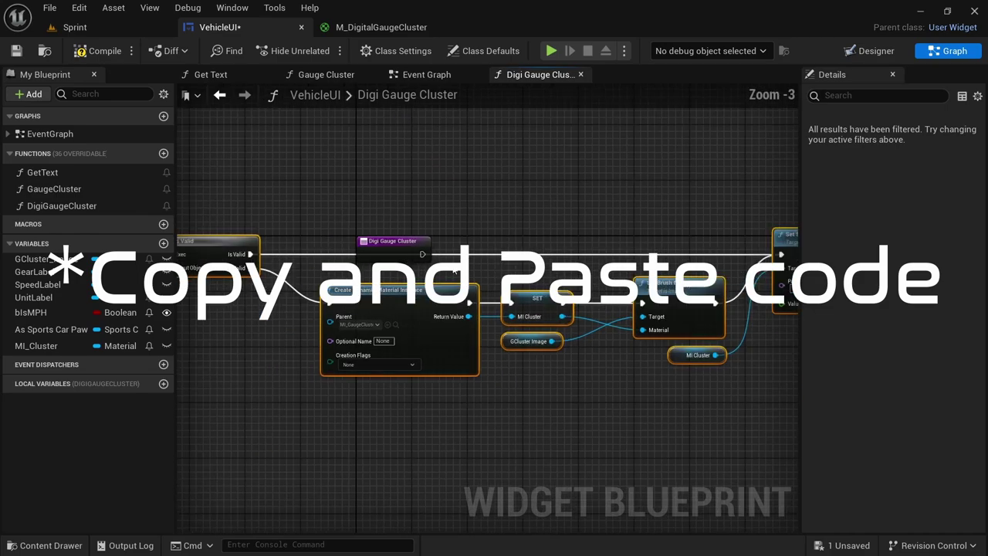
pyautogui.click(333, 75)
pyautogui.click(533, 75)
# Give the function a float input named RPM
pyautogui.click(393, 242)
pyautogui.click(967, 324)
pyautogui.write('RPM')
pyautogui.press('Return')
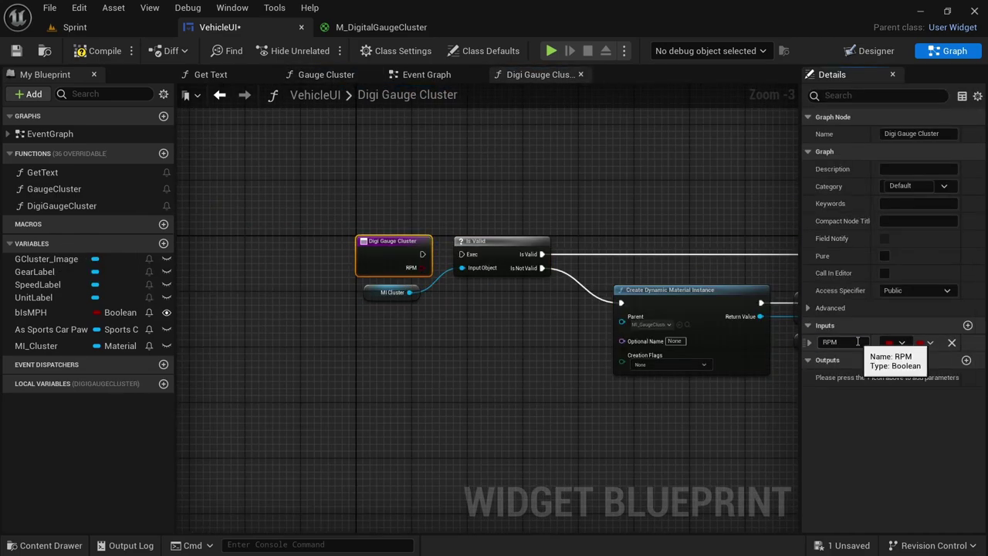
pyautogui.click(888, 343)
pyautogui.click(825, 148)
# Wire the entry execution into Is Valid and RPM into the scalar parameter value
pyautogui.moveTo(422, 254); pyautogui.dragTo(461, 254)
pyautogui.scroll(-3, 314, 208)
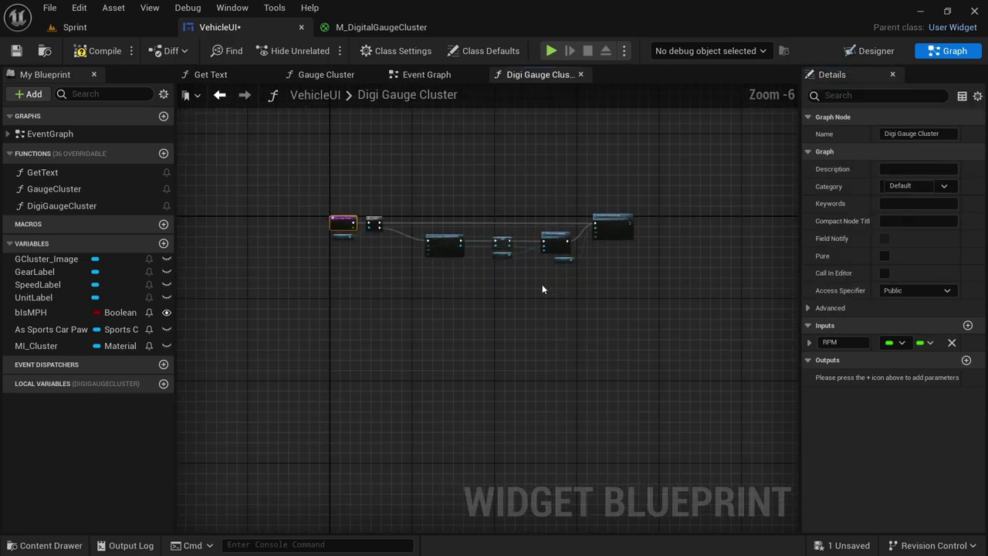
pyautogui.scroll(1, 542, 288)
pyautogui.moveTo(265, 202); pyautogui.dragTo(637, 226)
# Delete the MI Cluster reference node
pyautogui.scroll(5, 219, 216)
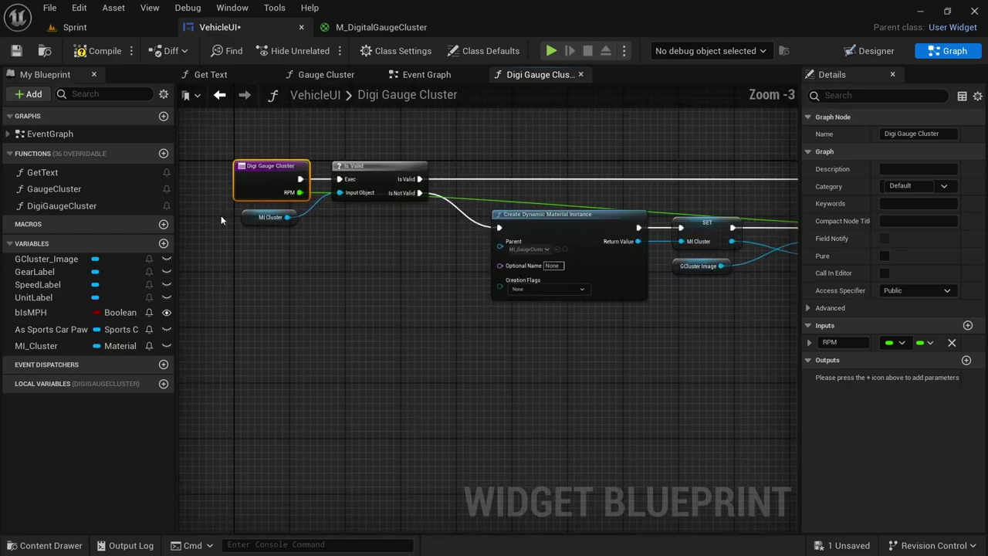
pyautogui.click(294, 217)
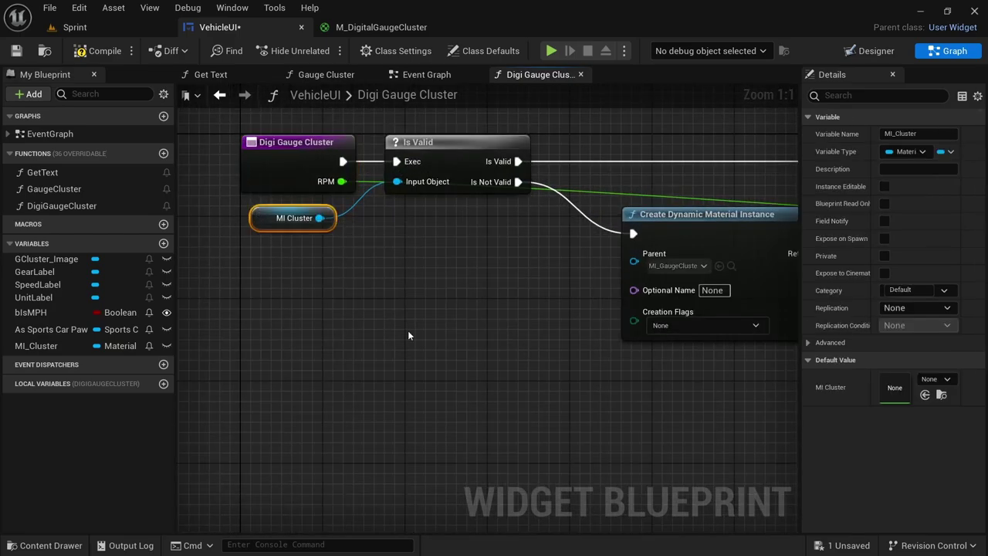
pyautogui.press('Delete')
pyautogui.scroll(-2, 216, 335)
pyautogui.scroll(-1, 572, 328)
pyautogui.click(572, 328)
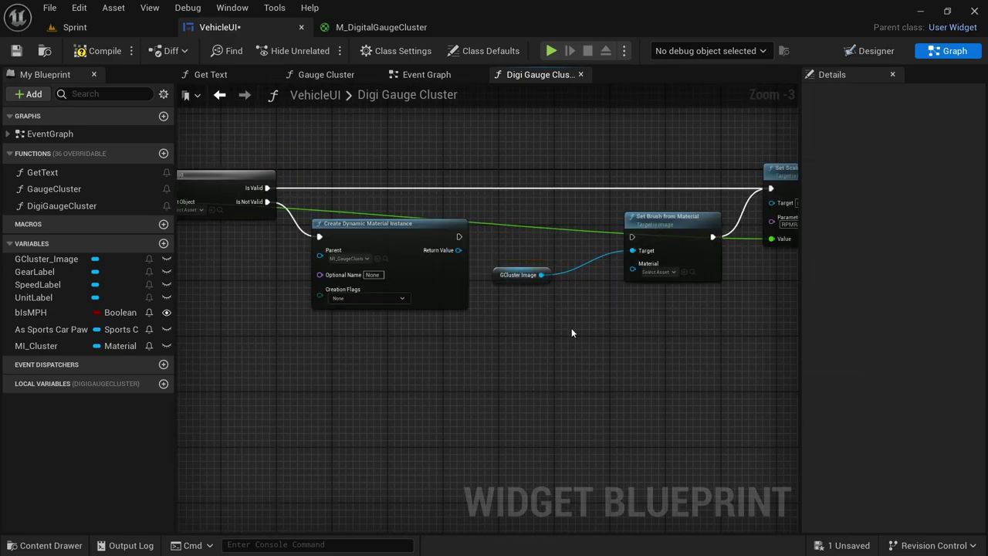
# Set the material instance's parent to MI_DigitalGaugeCluster and drag from its return value
pyautogui.scroll(-2, 575, 324)
pyautogui.scroll(4, 448, 294)
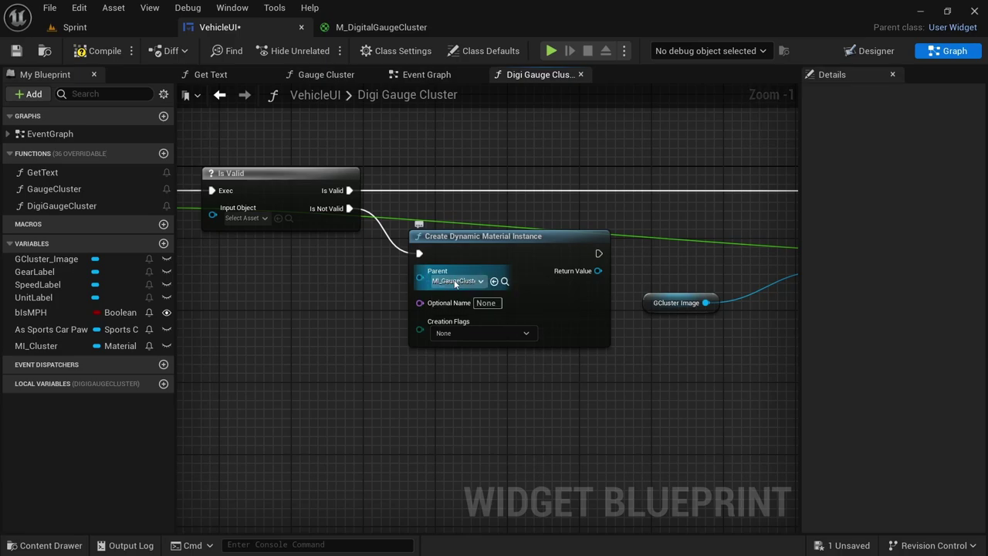
pyautogui.click(457, 280)
pyautogui.write('digi')
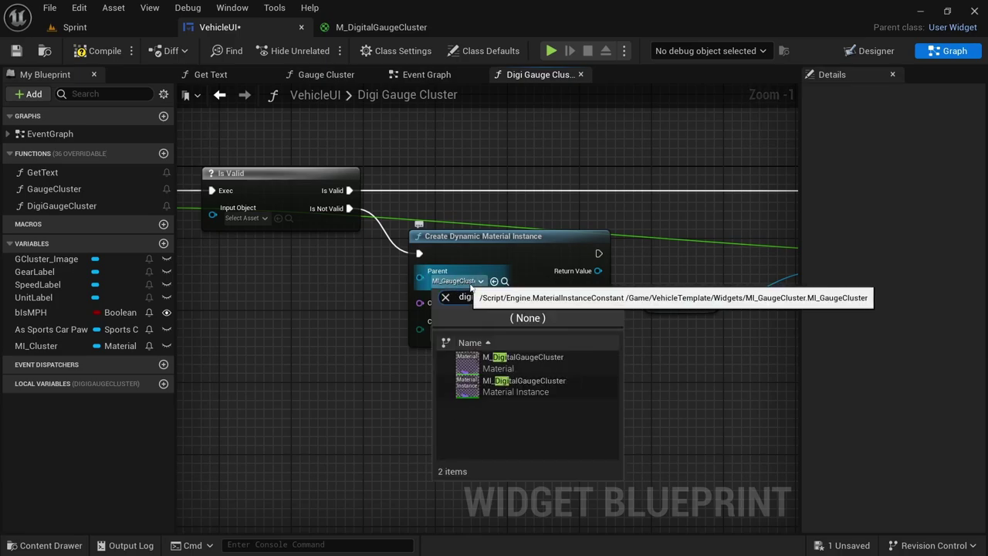
pyautogui.click(514, 386)
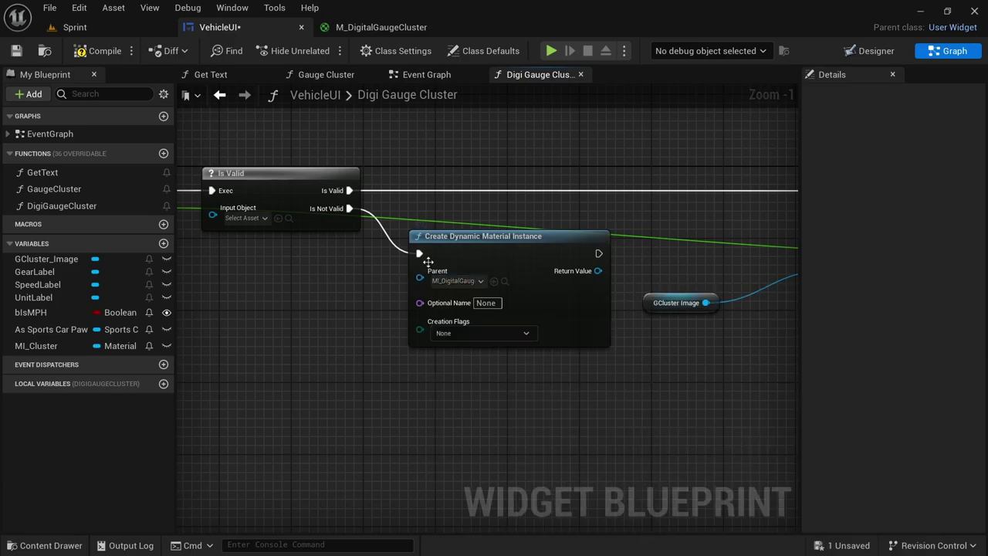
pyautogui.moveTo(600, 307); pyautogui.dragTo(439, 285, button='right')
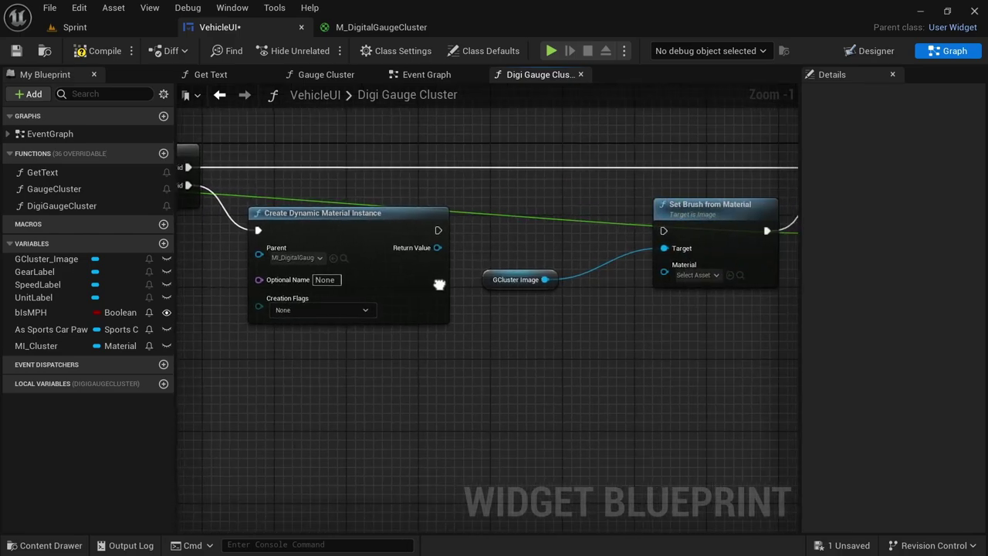
pyautogui.moveTo(437, 247); pyautogui.dragTo(487, 234)
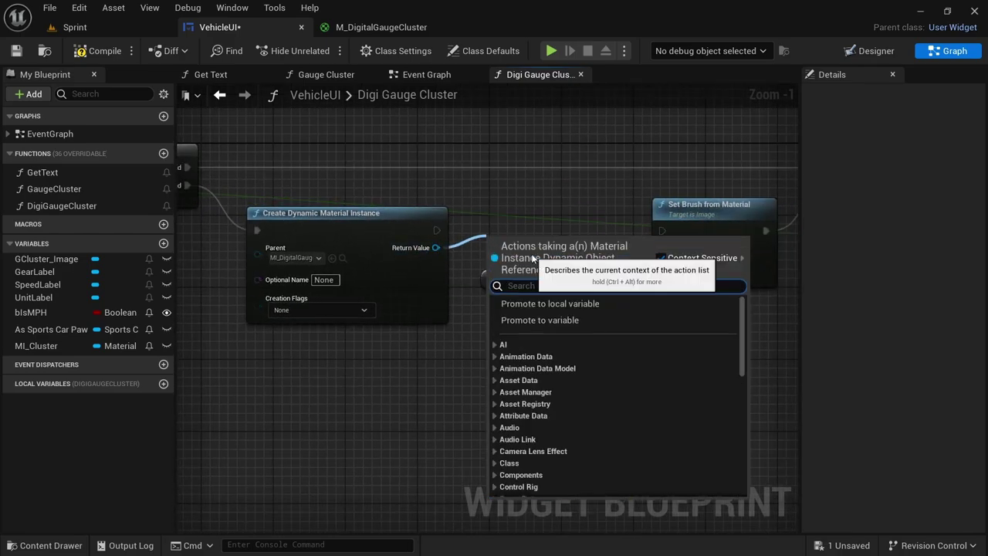
# Promote the return value to a DigiCluster variable feeding Set Brush from Material and Is Valid
pyautogui.click(543, 321)
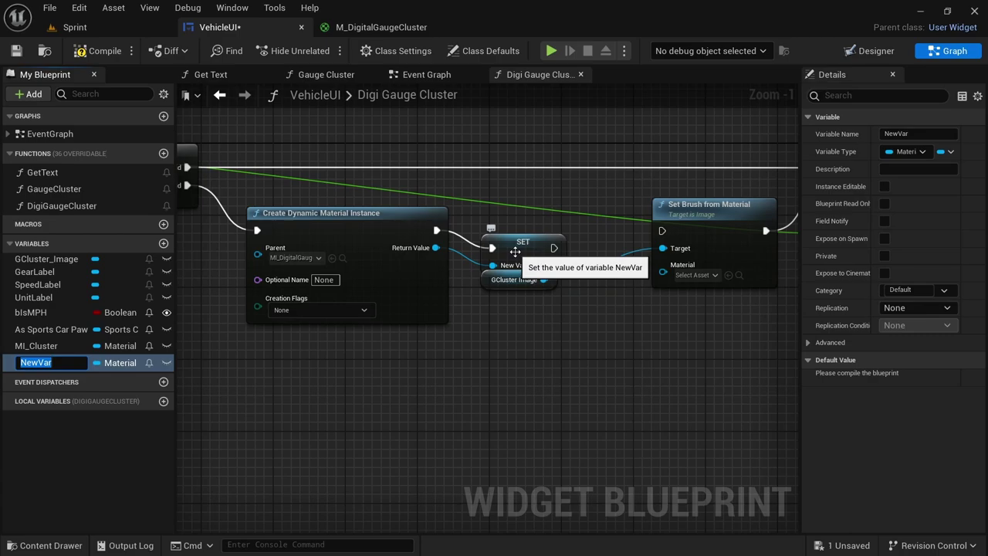
pyautogui.write('DigiCluster')
pyautogui.press('Return')
pyautogui.moveTo(563, 230); pyautogui.dragTo(664, 240)
pyautogui.moveTo(561, 247); pyautogui.dragTo(662, 275)
pyautogui.scroll(-3, 571, 338)
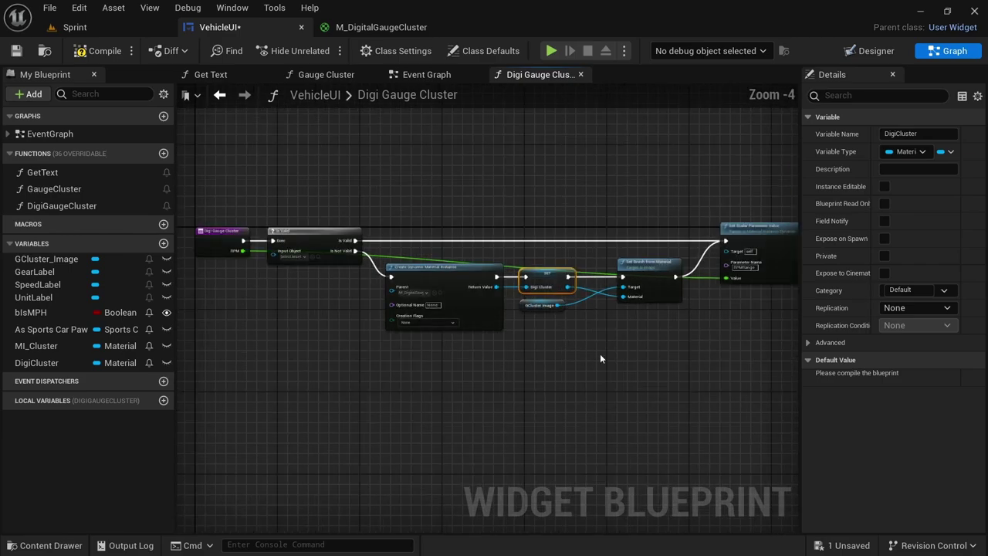
pyautogui.moveTo(36, 363); pyautogui.dragTo(415, 264)
pyautogui.scroll(4, 685, 290)
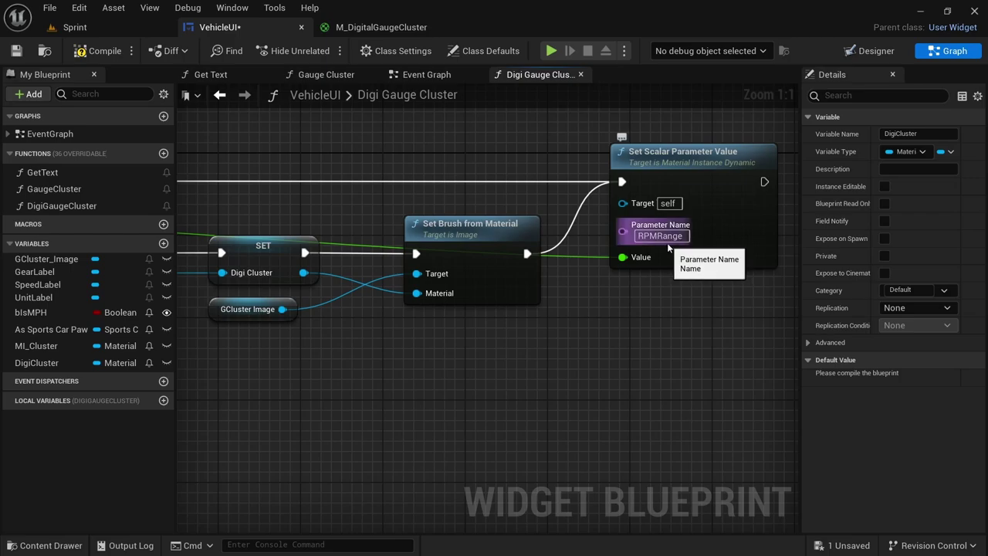
# Check the material's Percentage parameter name, then compile VehicleUI, which fails
pyautogui.click(386, 27)
pyautogui.scroll(6, 553, 332)
pyautogui.click(220, 27)
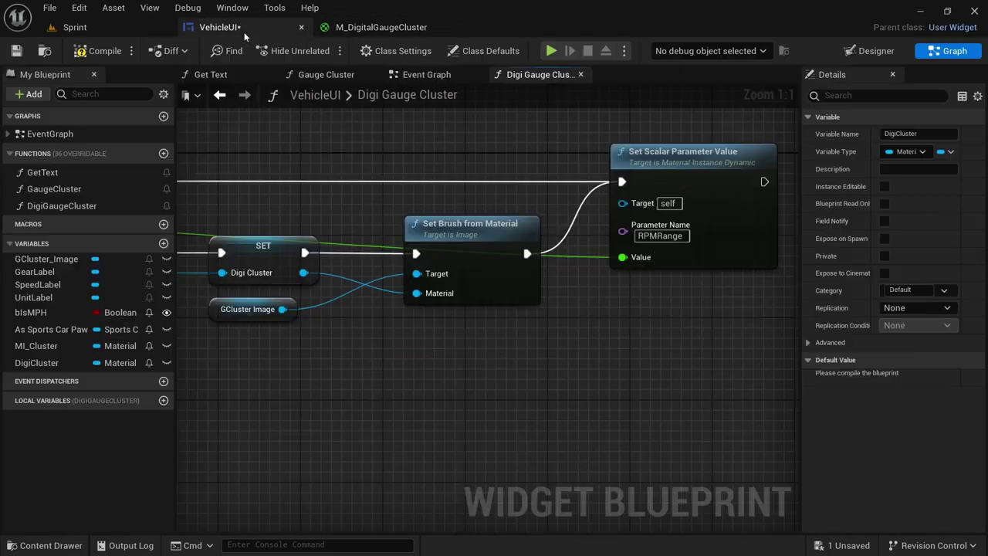
pyautogui.press('F7')
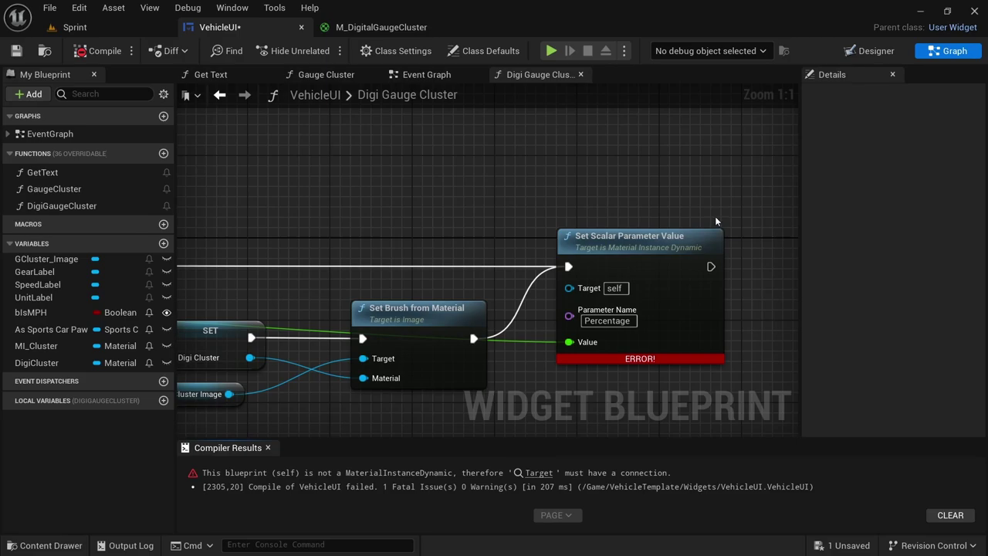
# Wire a DigiCluster get node into Set Scalar Parameter Value's Target and recompile
pyautogui.scroll(-3, 715, 193)
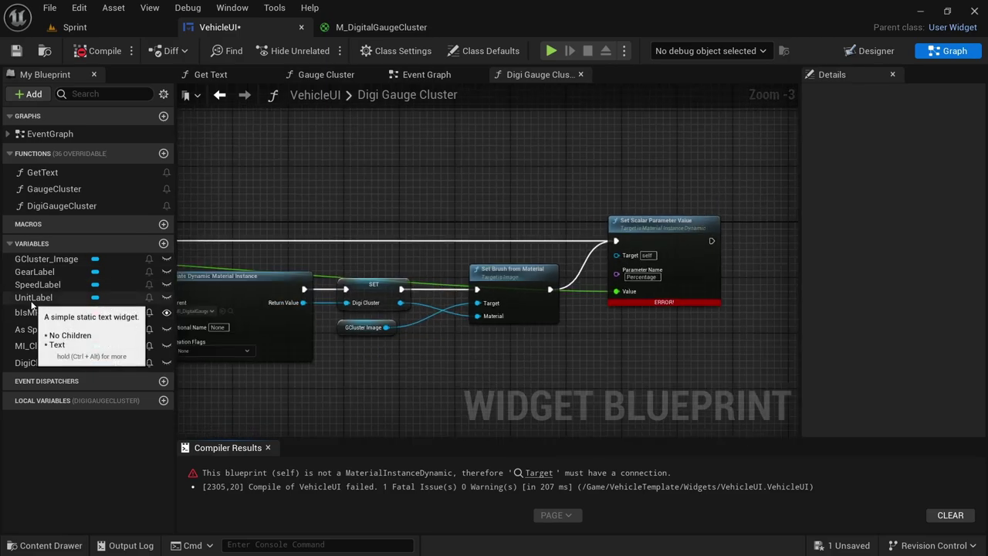
pyautogui.moveTo(34, 363); pyautogui.dragTo(616, 255)
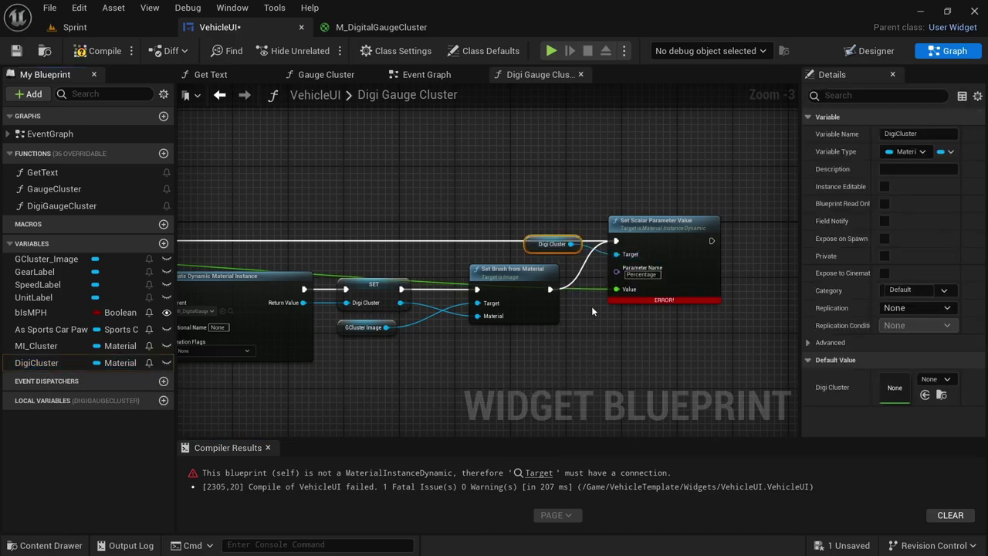
pyautogui.click(91, 52)
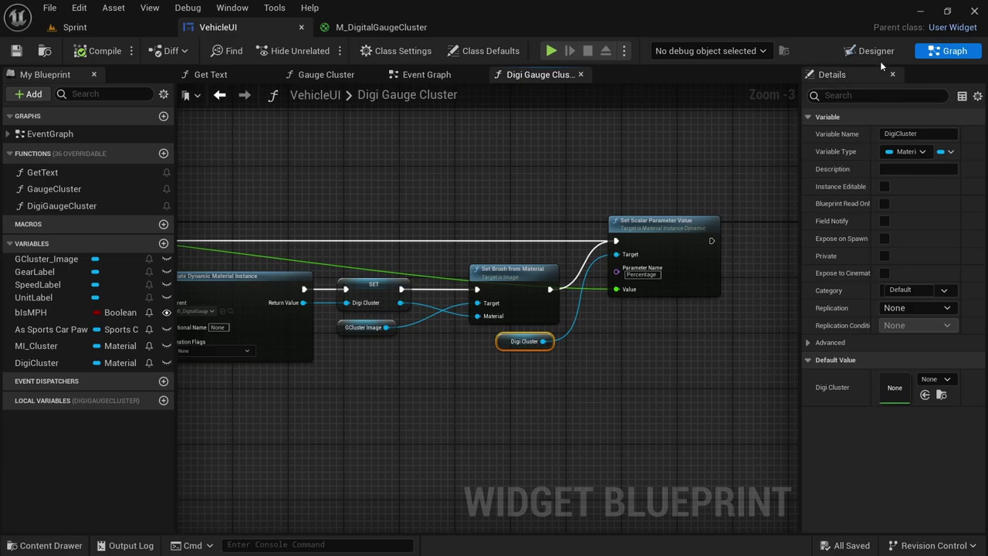
# In the Event Graph, add a Digi Gauge Cluster call fed by the mapped RPM
pyautogui.click(413, 75)
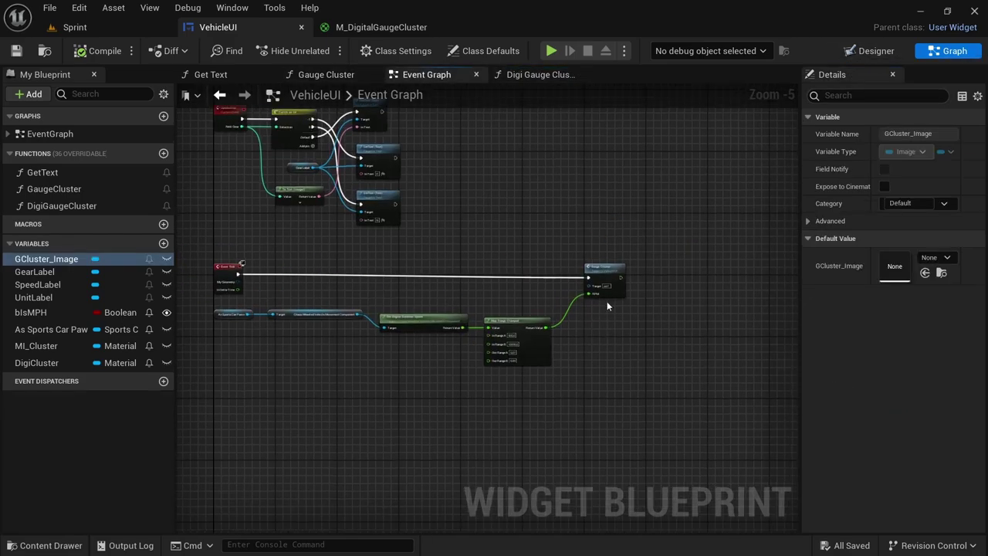
pyautogui.scroll(3, 621, 251)
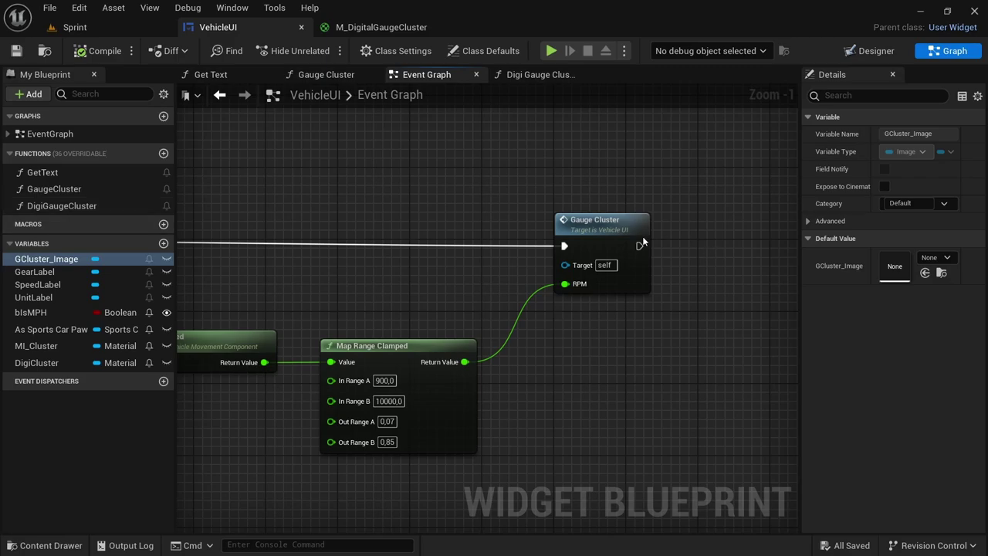
pyautogui.moveTo(78, 205); pyautogui.dragTo(677, 234)
pyautogui.moveTo(465, 363); pyautogui.dragTo(684, 295)
pyautogui.scroll(-3, 532, 347)
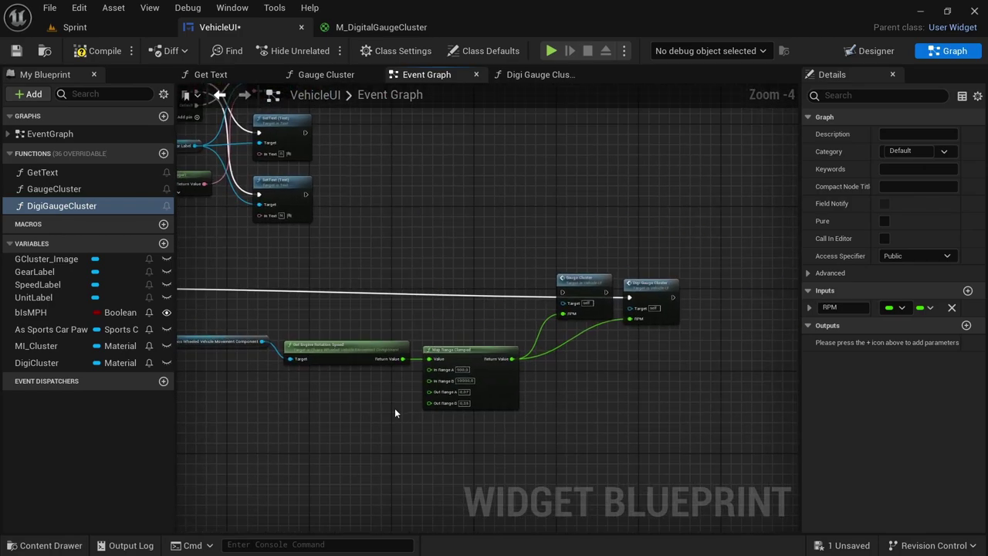
pyautogui.scroll(3, 510, 401)
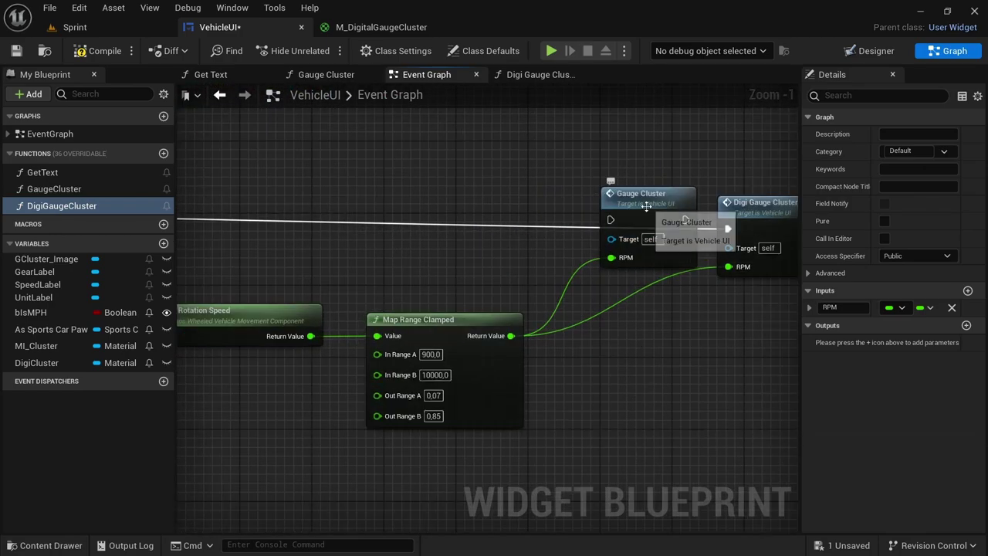
# Disconnect the mapped RPM from Gauge Cluster, then compile and save VehicleUI
pyautogui.moveTo(647, 206); pyautogui.dragTo(635, 116)
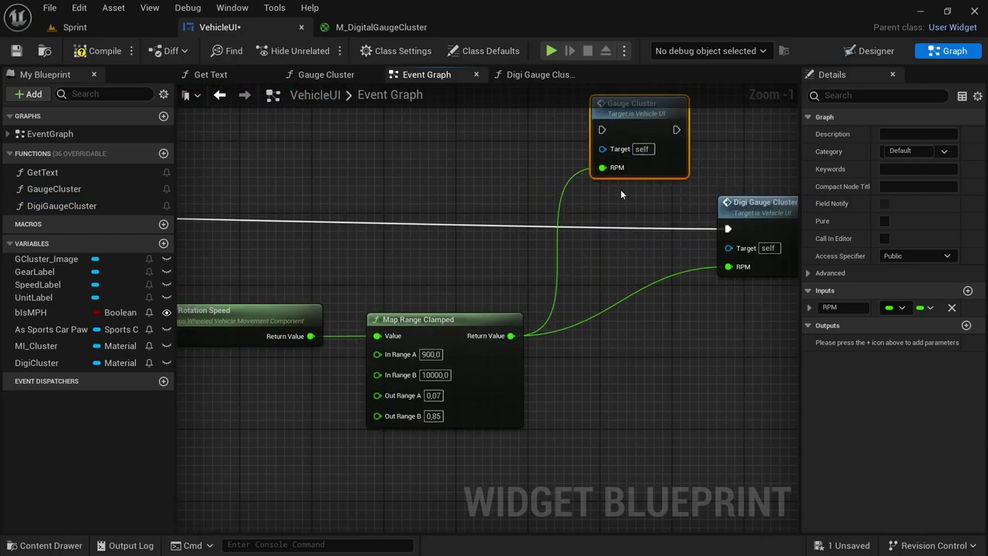
pyautogui.keyDown('alt'); pyautogui.click(559, 265); pyautogui.keyUp('alt')
pyautogui.scroll(-1, 469, 235)
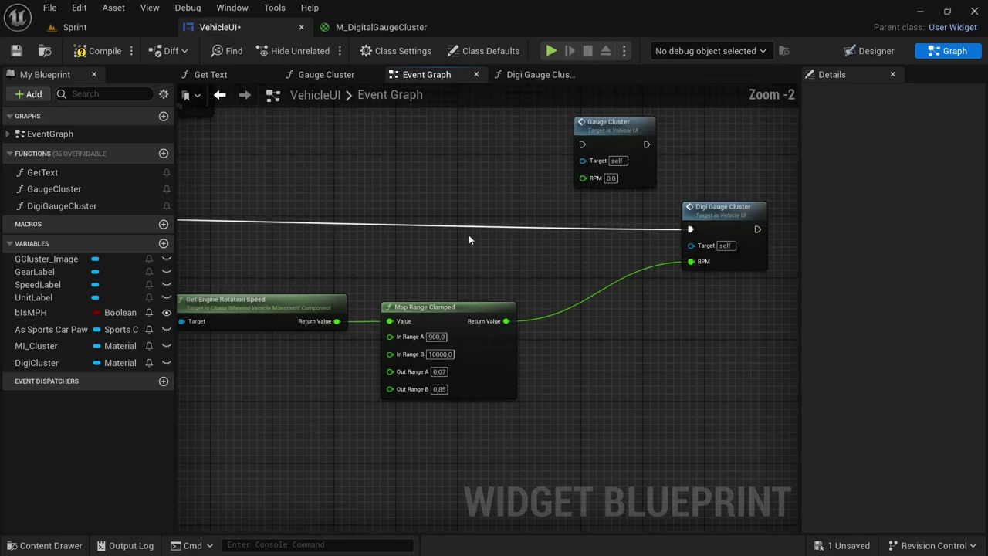
pyautogui.scroll(1, 507, 322)
pyautogui.click(91, 51)
pyautogui.click(17, 51)
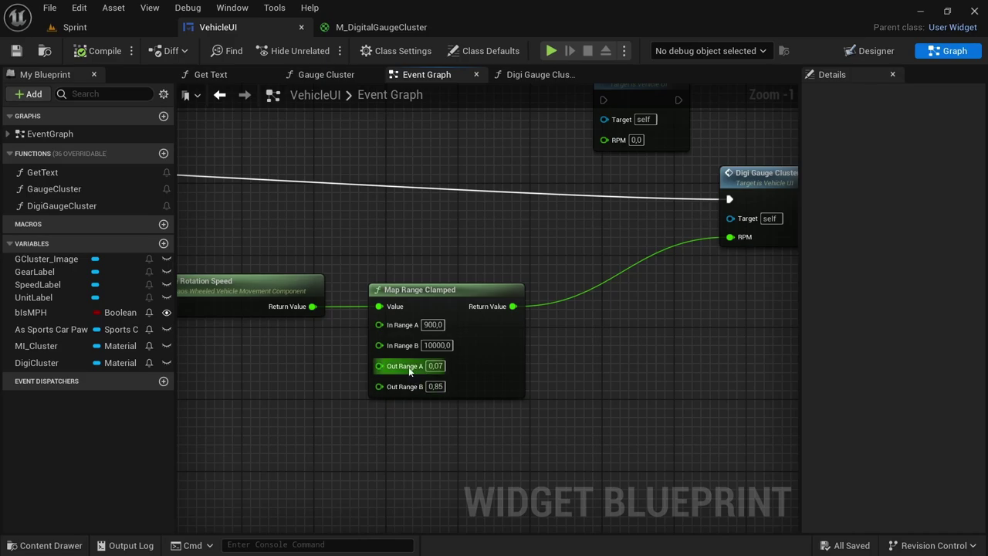
# Play-test the Sprint level, driving forward and reversing to watch the segmented RPM gauge respond
pyautogui.click(75, 27)
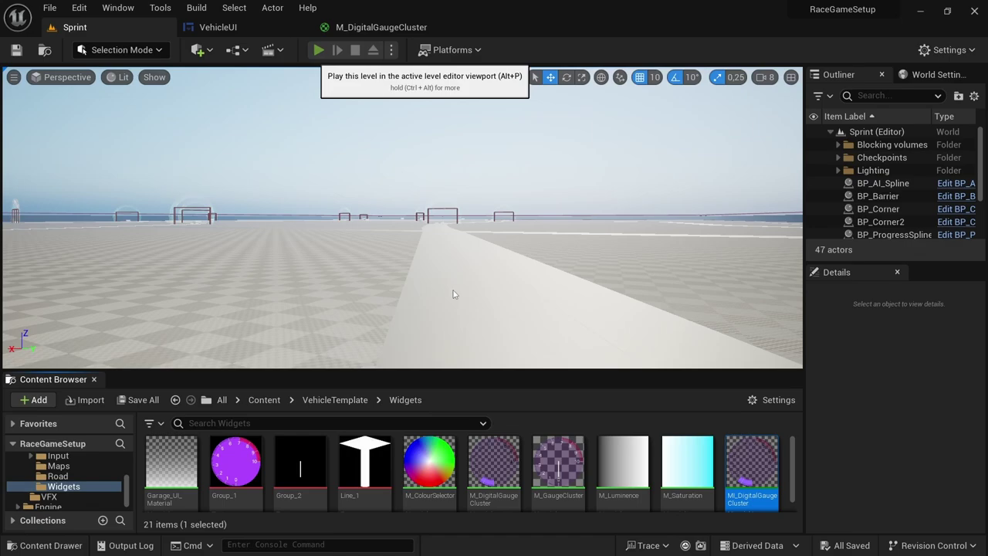
pyautogui.hotkey('alt', 'p')
pyautogui.press('w')
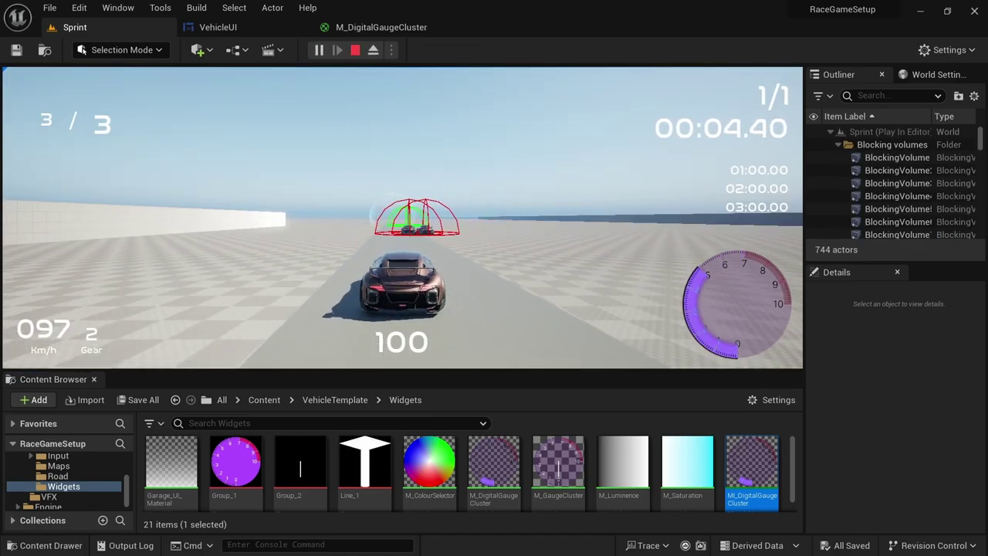
pyautogui.press('s')
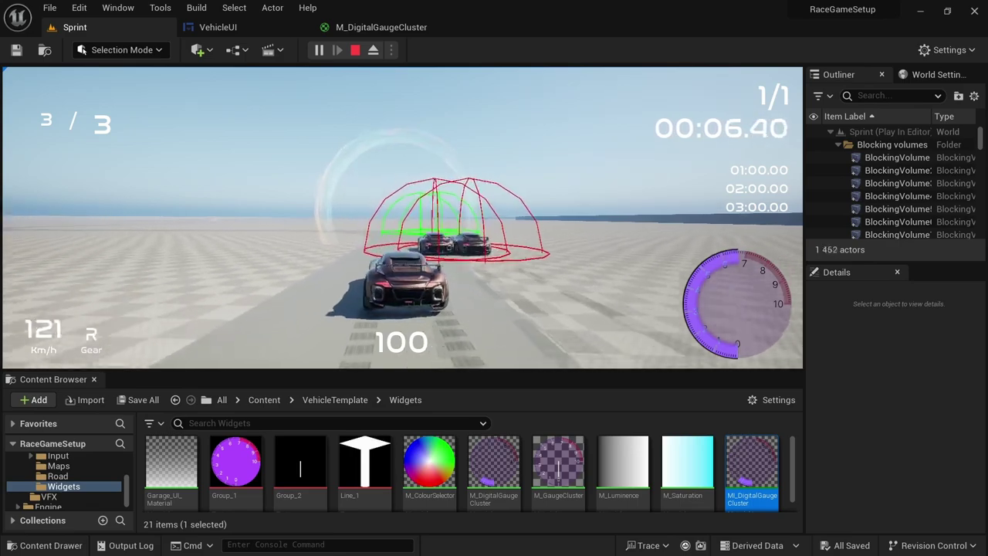
pyautogui.press('w')
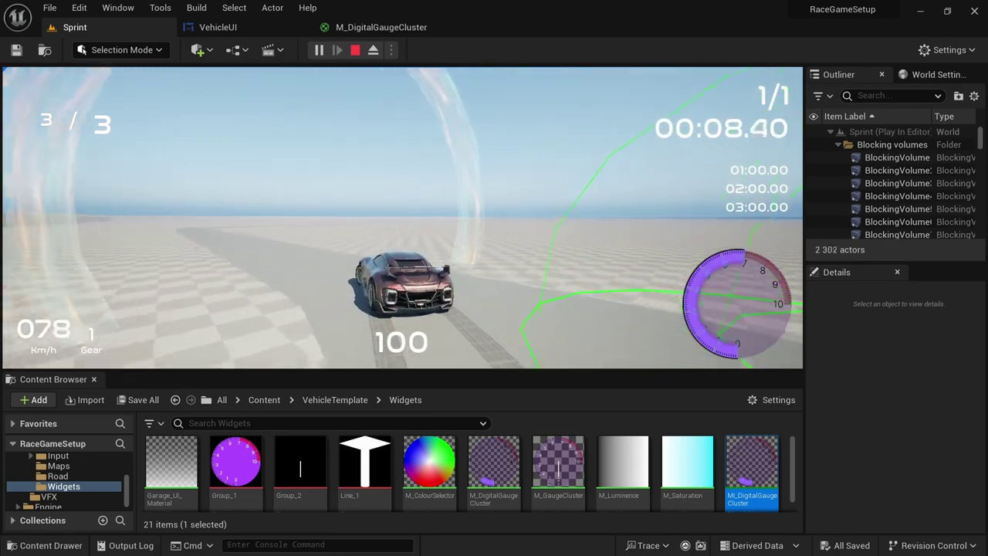
pyautogui.press('s')
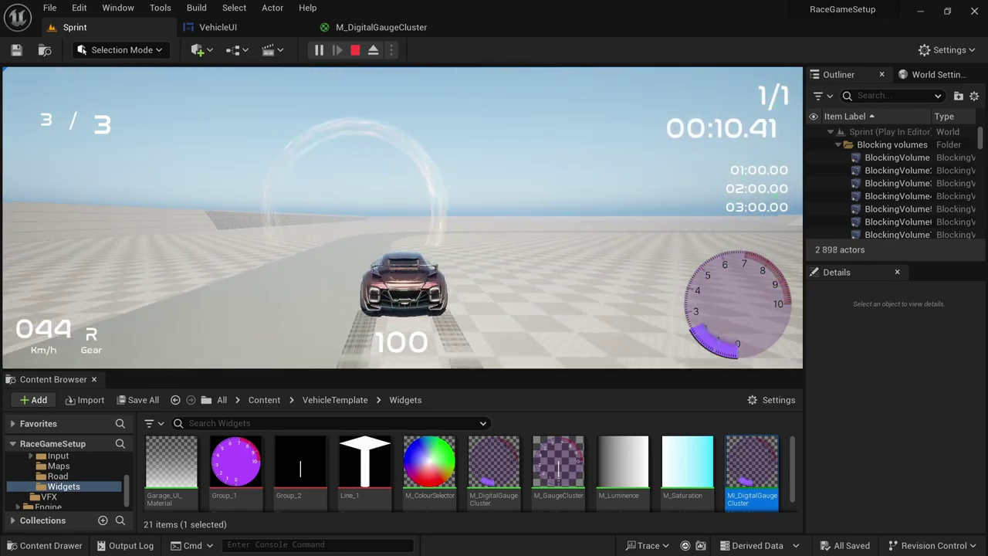
pyautogui.press('Escape')
pyautogui.click(396, 28)
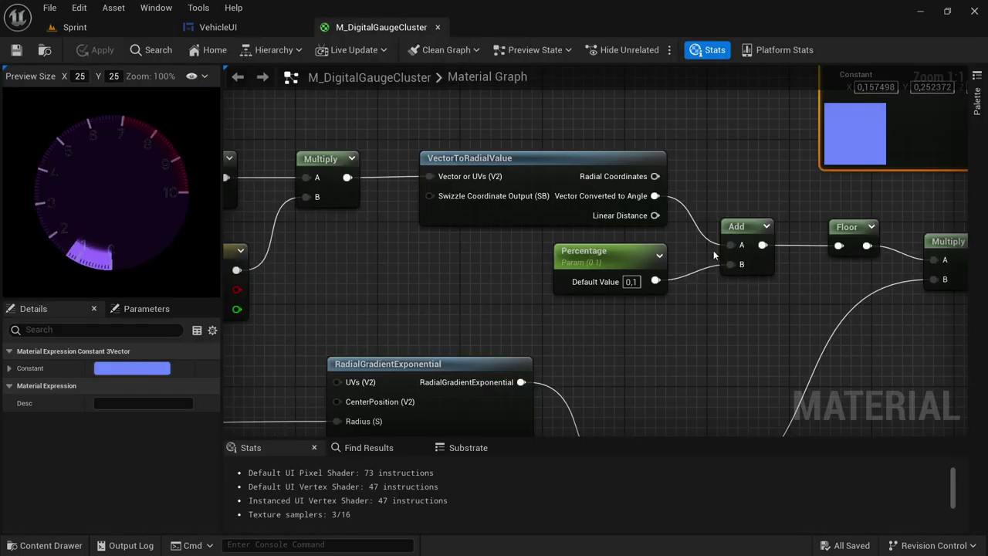
# Pan around the M_DigitalGaugeCluster material graph to inspect its node network
pyautogui.scroll(-3, 714, 254)
pyautogui.moveTo(643, 344); pyautogui.dragTo(788, 179, button='right')
pyautogui.scroll(2, 357, 278)
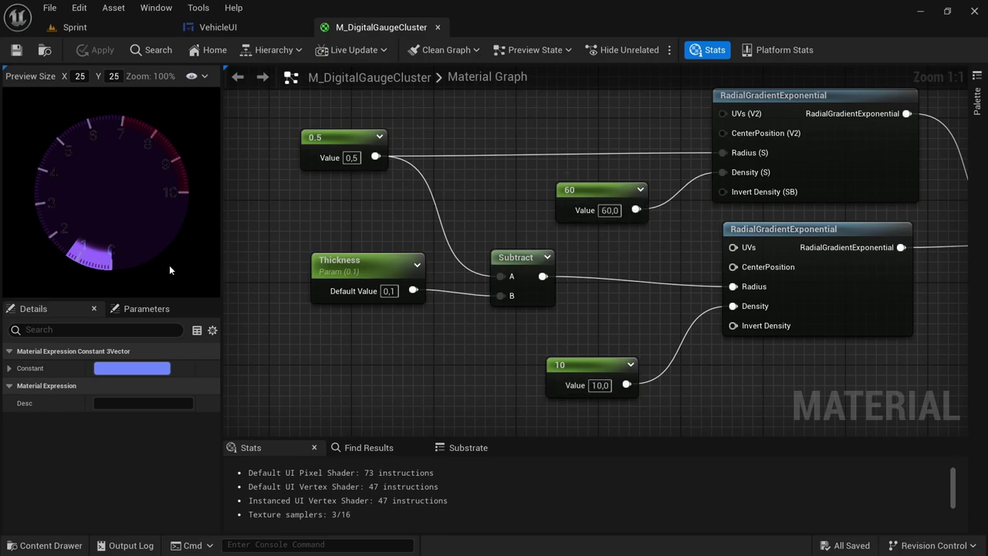
pyautogui.scroll(-5, 708, 314)
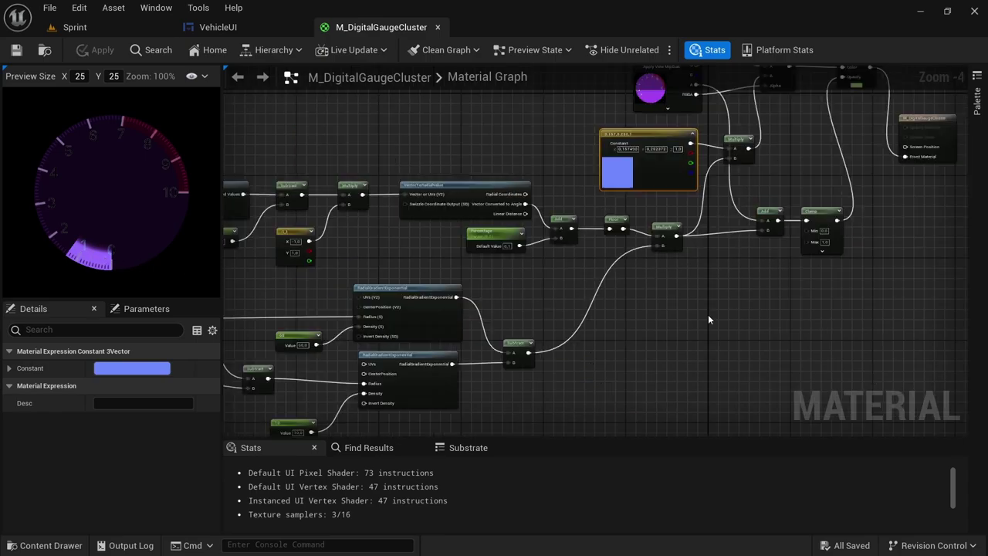
pyautogui.moveTo(708, 314); pyautogui.dragTo(573, 393, button='right')
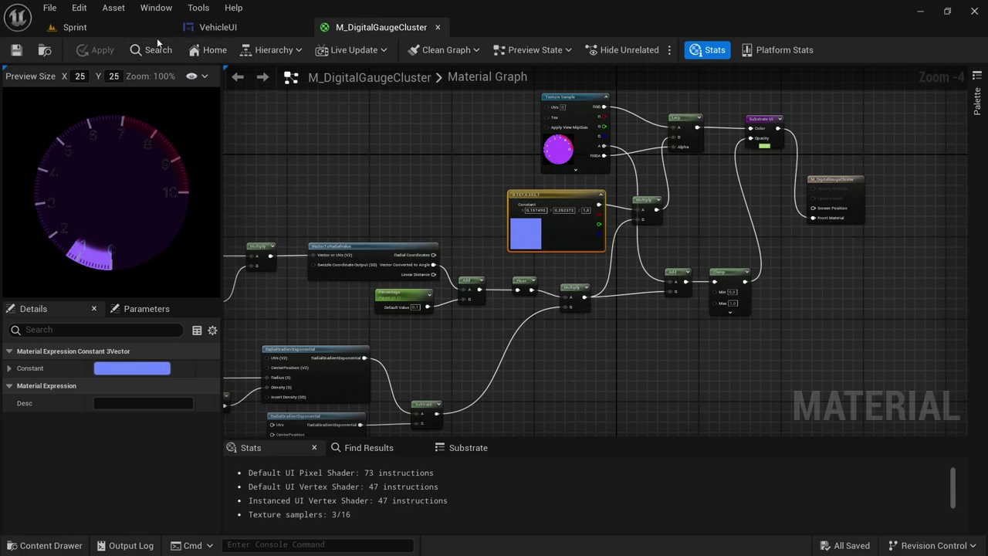
# Check the VehicleUI Designer layout, then return to the Sprint level editor
pyautogui.click(219, 28)
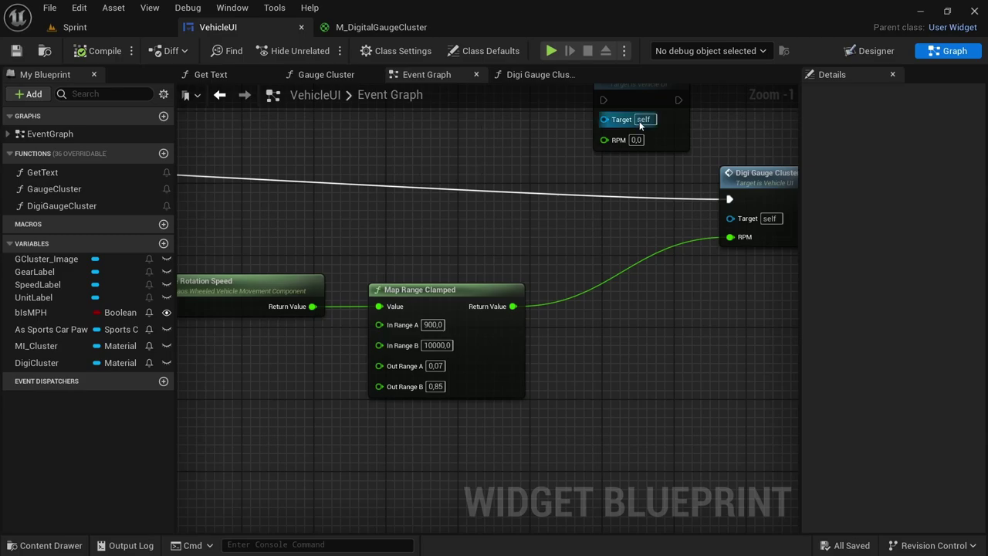
pyautogui.click(876, 50)
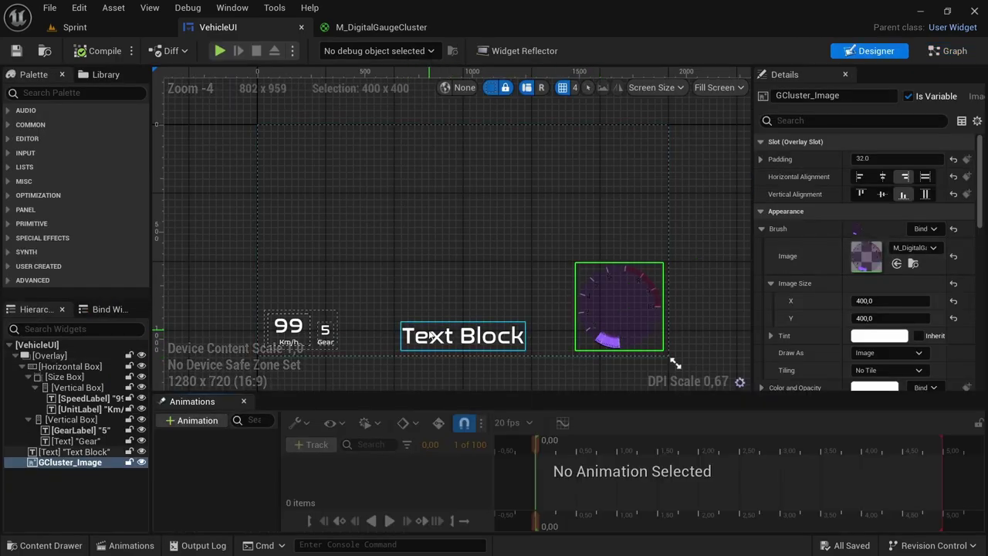
pyautogui.click(381, 27)
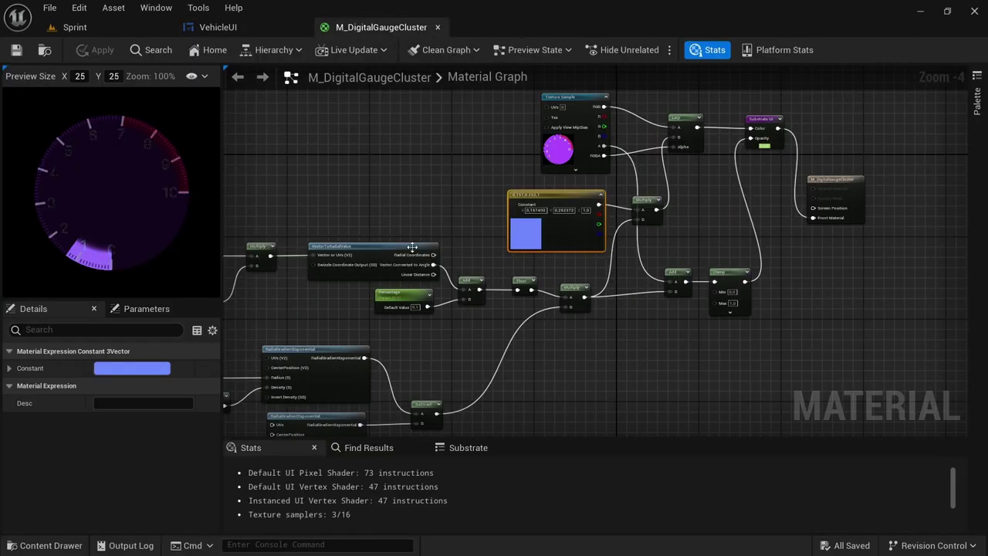
pyautogui.click(88, 28)
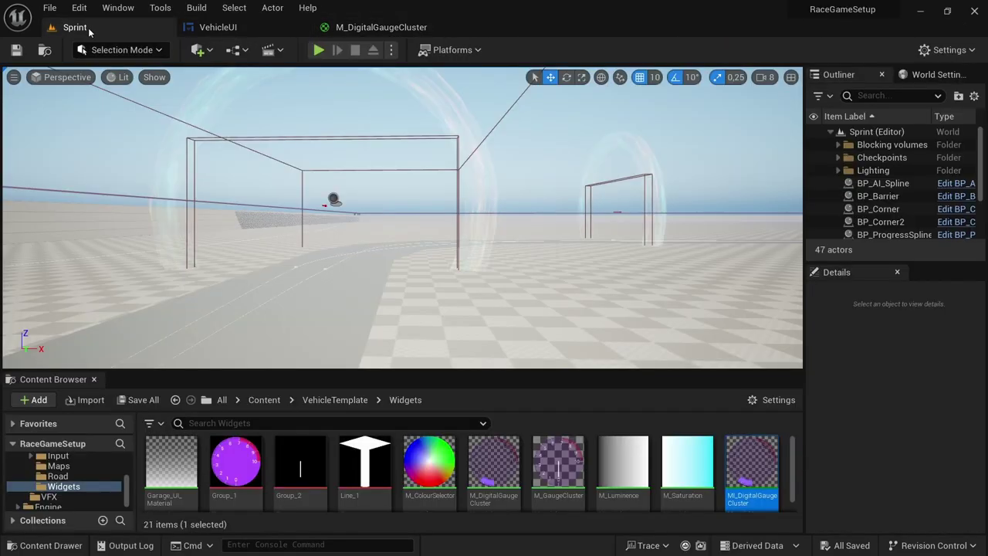
# Duplicate M_DigitalGaugeCluster as M_BoostGauge and open the copy's material graph
pyautogui.click(496, 463)
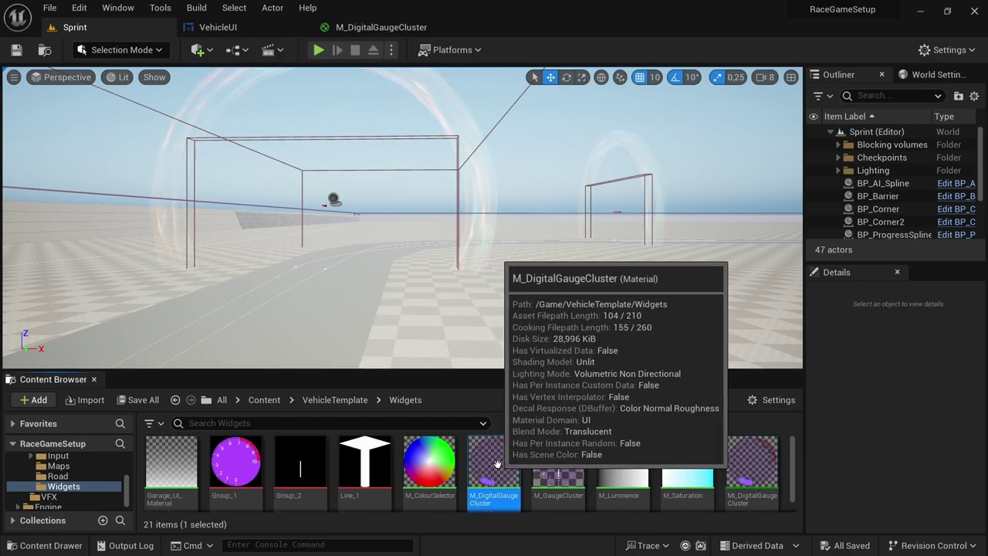
pyautogui.hotkey('ctrl', 'd')
pyautogui.press('BackSpace')
pyautogui.press('BackSpace')
pyautogui.press('BackSpace')
pyautogui.press('BackSpace')
pyautogui.press('BackSpace')
pyautogui.press('BackSpace')
pyautogui.press('BackSpace')
pyautogui.press('BackSpace')
pyautogui.press('BackSpace')
pyautogui.press('BackSpace')
pyautogui.press('BackSpace')
pyautogui.press('BackSpace')
pyautogui.press('BackSpace')
pyautogui.press('BackSpace')
pyautogui.press('BackSpace')
pyautogui.press('BackSpace')
pyautogui.press('BackSpace')
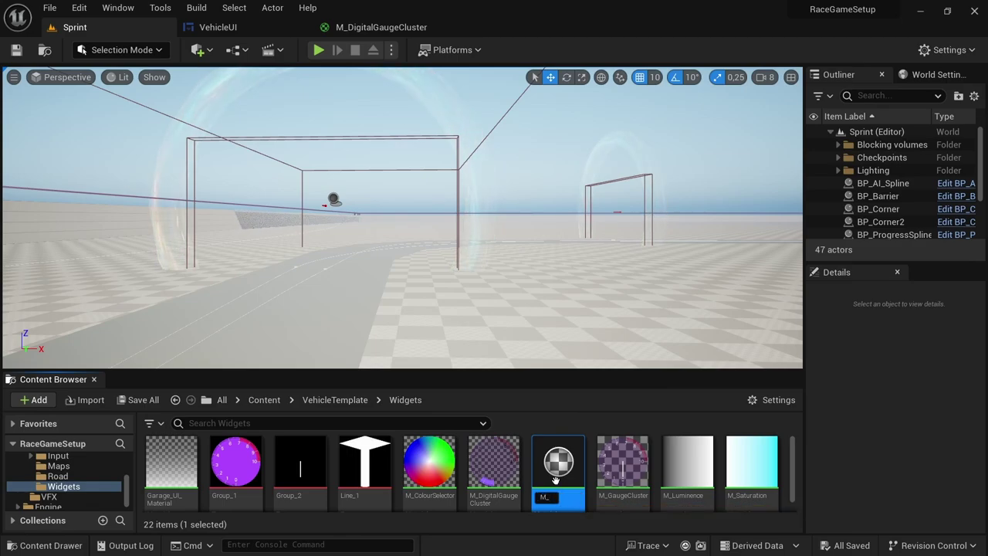
pyautogui.write('BoostGauge')
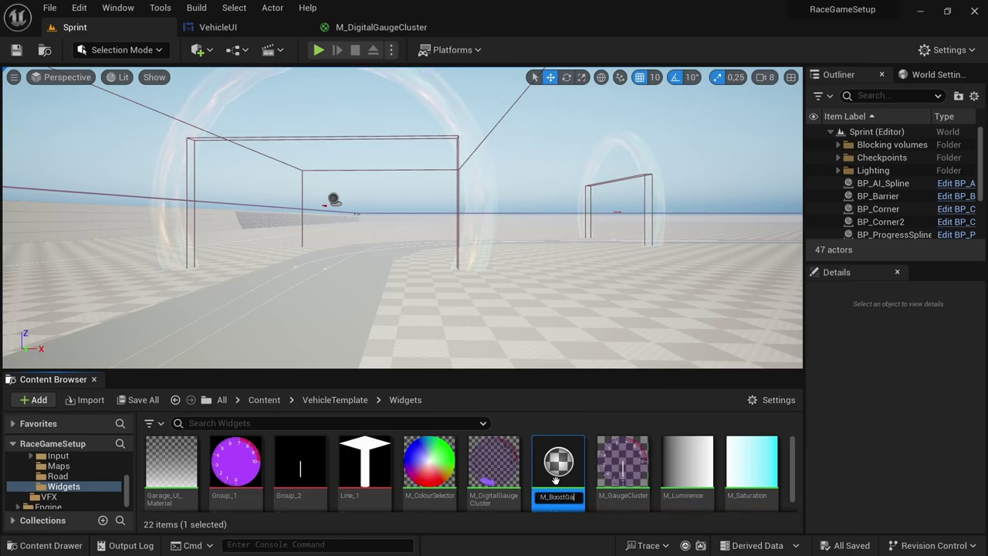
pyautogui.press('Return')
pyautogui.doubleClick(439, 471)
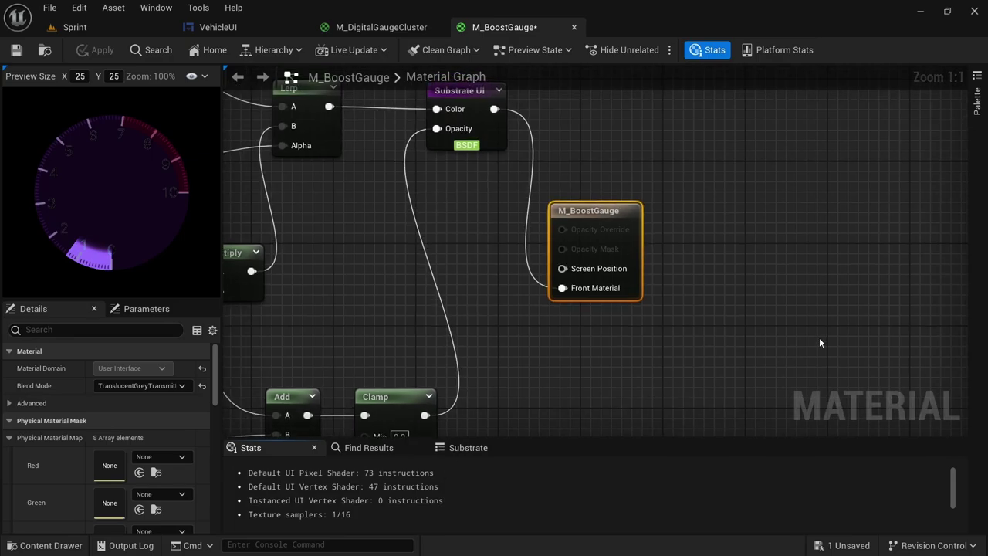
# Delete the Texture Sample and Lerp nodes and wire the Multiply result into Substrate UI Color
pyautogui.scroll(-5, 746, 334)
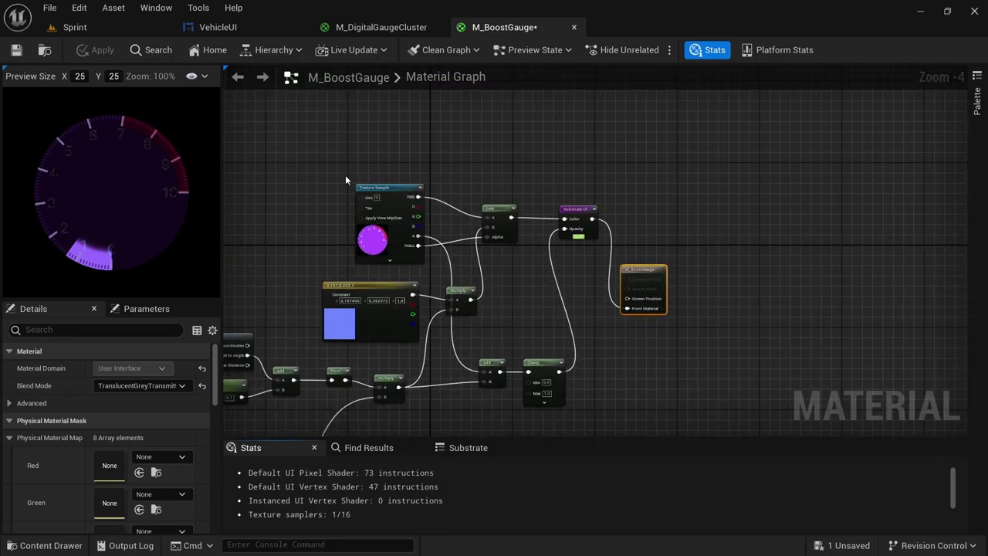
pyautogui.moveTo(325, 139); pyautogui.dragTo(527, 250)
pyautogui.press('Delete')
pyautogui.moveTo(470, 300); pyautogui.dragTo(564, 219)
pyautogui.scroll(-3, 544, 202)
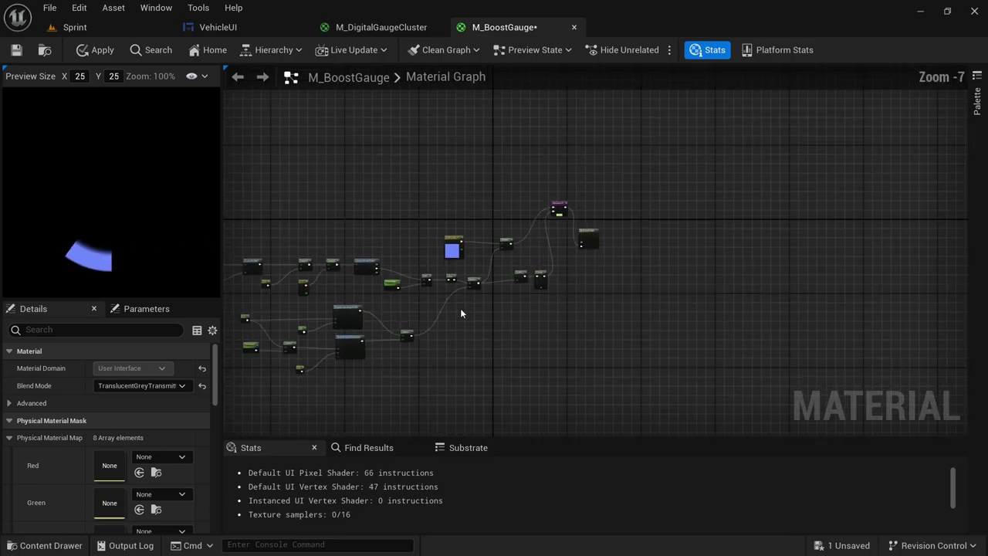
pyautogui.moveTo(603, 264); pyautogui.dragTo(603, 264)
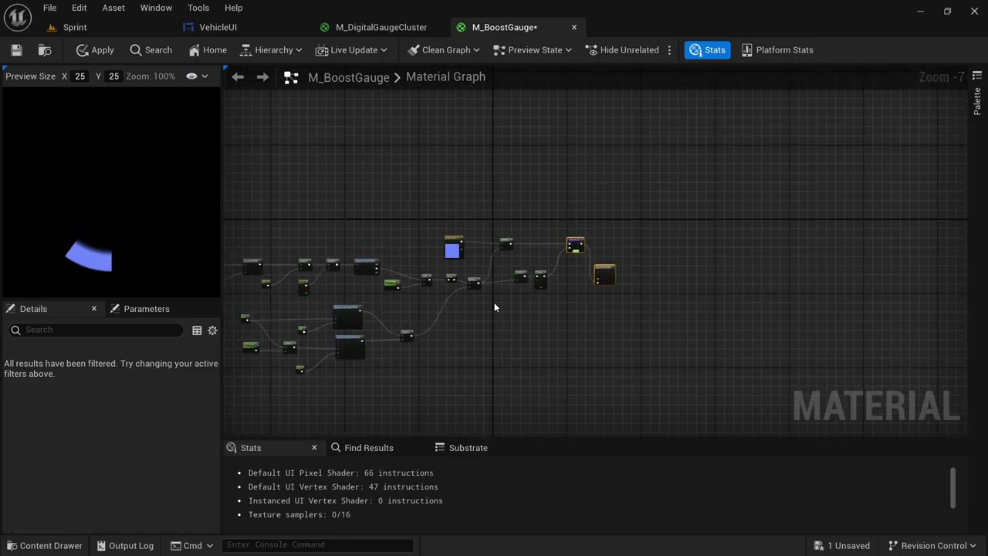
pyautogui.scroll(2, 580, 319)
pyautogui.scroll(3, 451, 337)
pyautogui.moveTo(508, 333); pyautogui.dragTo(509, 262, button='right')
pyautogui.scroll(2, 523, 218)
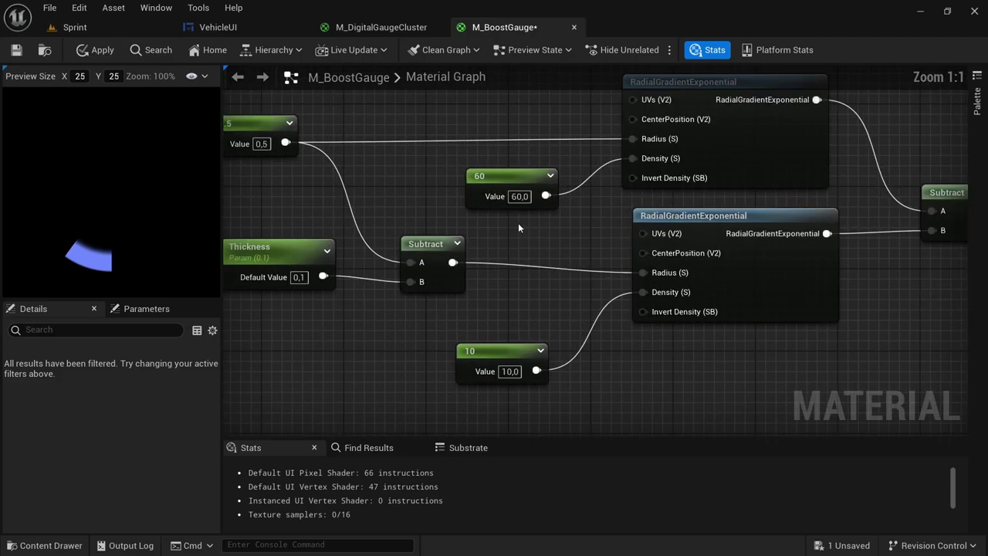
# Set Thickness default to 0,03 and the density constant from 10 to 60, then apply and save
pyautogui.click(303, 277)
pyautogui.press('BackSpace')
pyautogui.write('0,03')
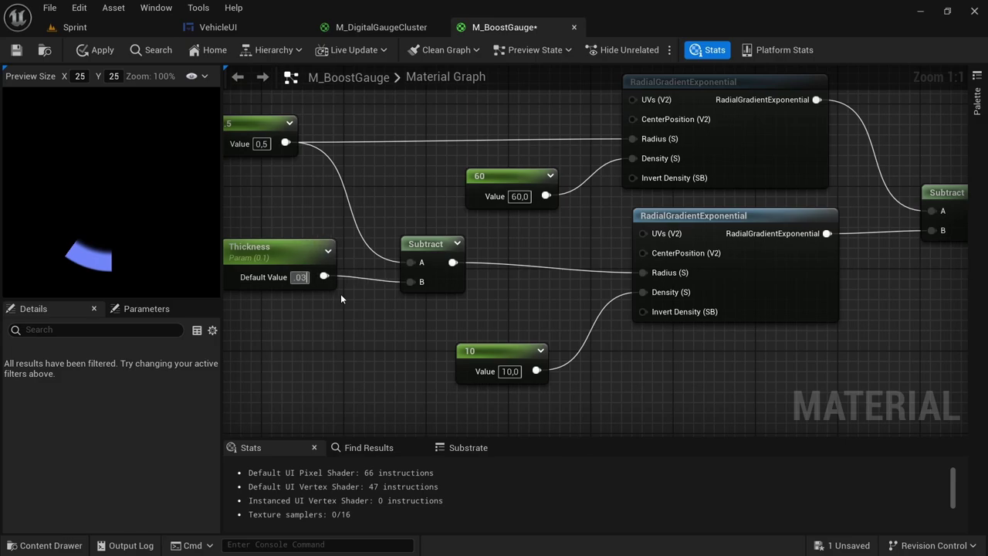
pyautogui.press('Return')
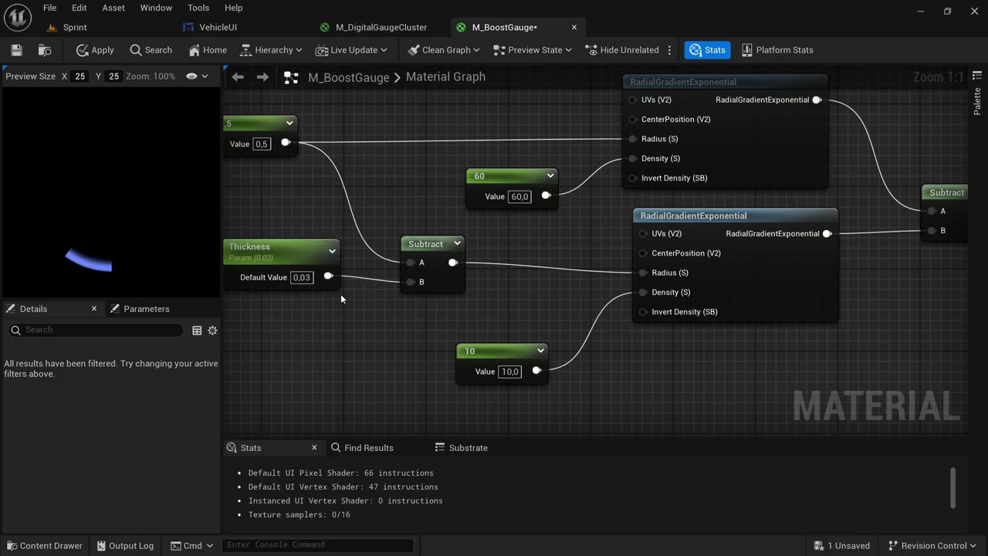
pyautogui.click(510, 371)
pyautogui.write('60')
pyautogui.press('Return')
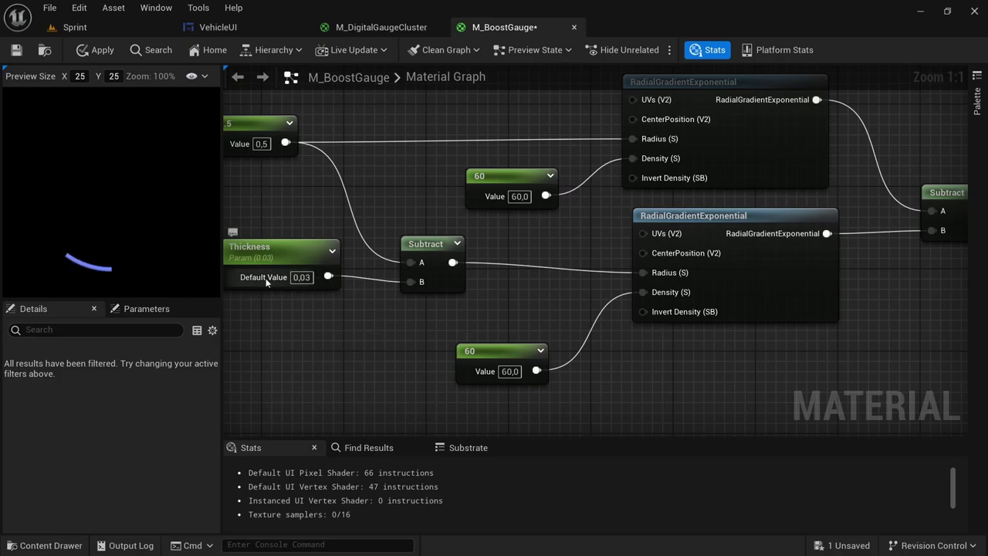
pyautogui.scroll(-1, 436, 354)
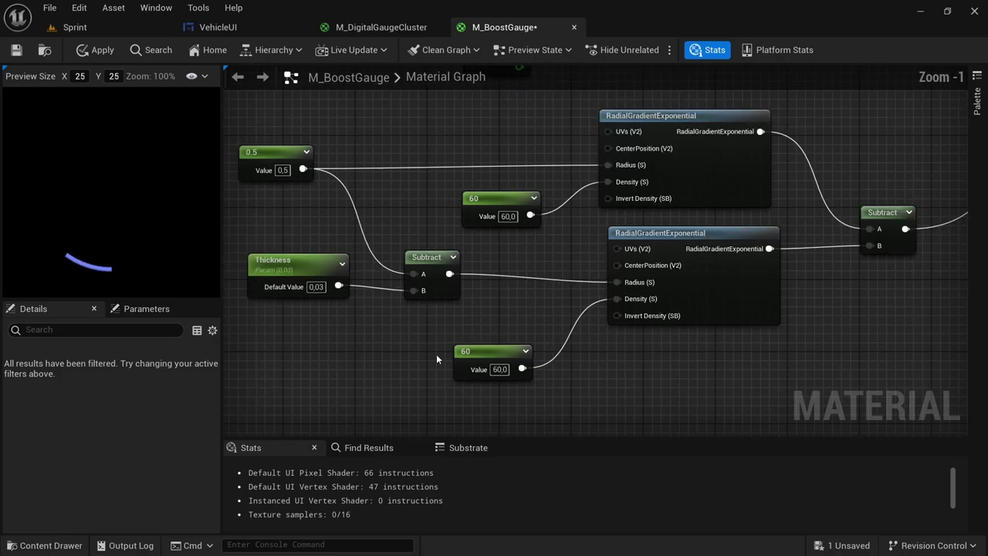
pyautogui.click(100, 53)
pyautogui.click(19, 53)
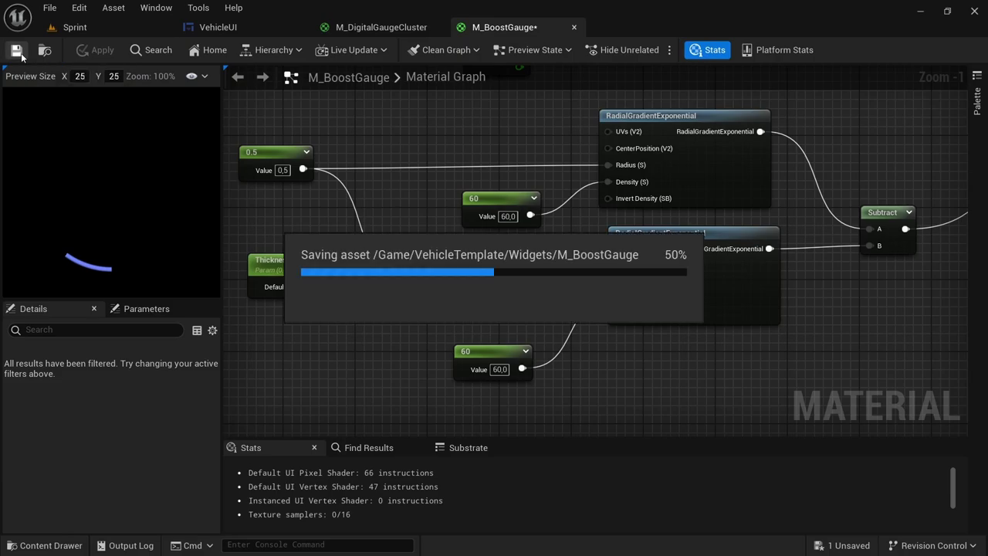
# Add an Image widget to VehicleUI and rename it BoostGauge
pyautogui.click(245, 31)
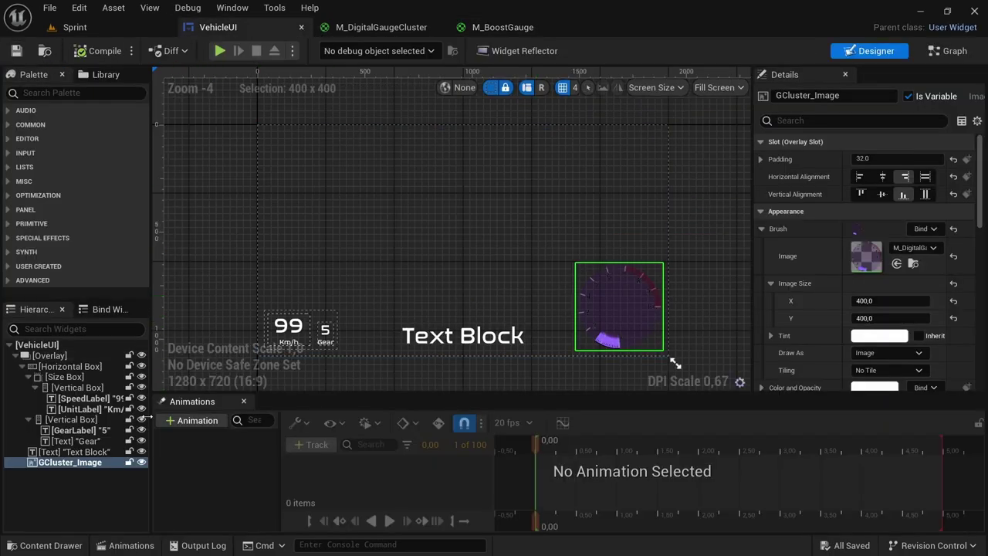
pyautogui.click(58, 93)
pyautogui.write('image')
pyautogui.doubleClick(52, 124)
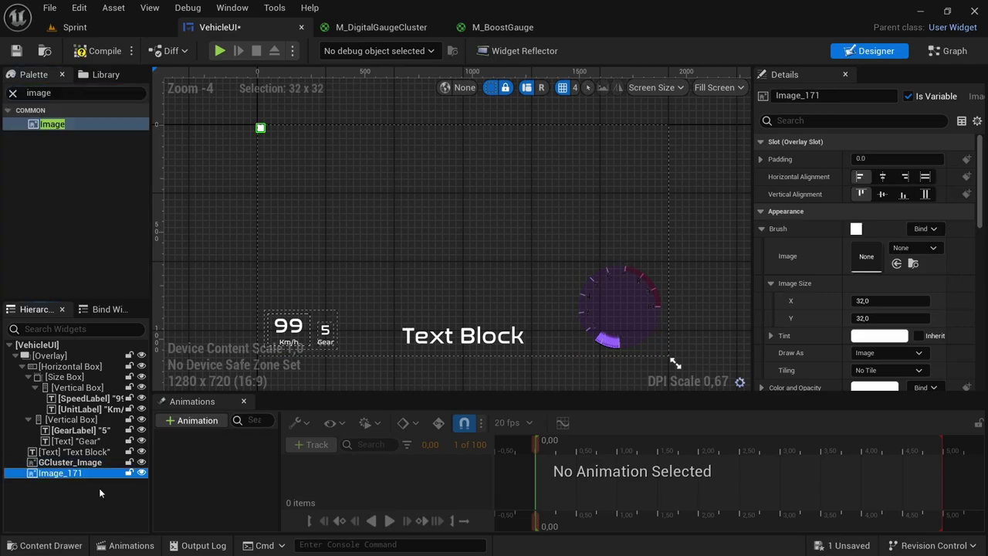
pyautogui.click(836, 96)
pyautogui.write('BoostGauge')
pyautogui.press('Return')
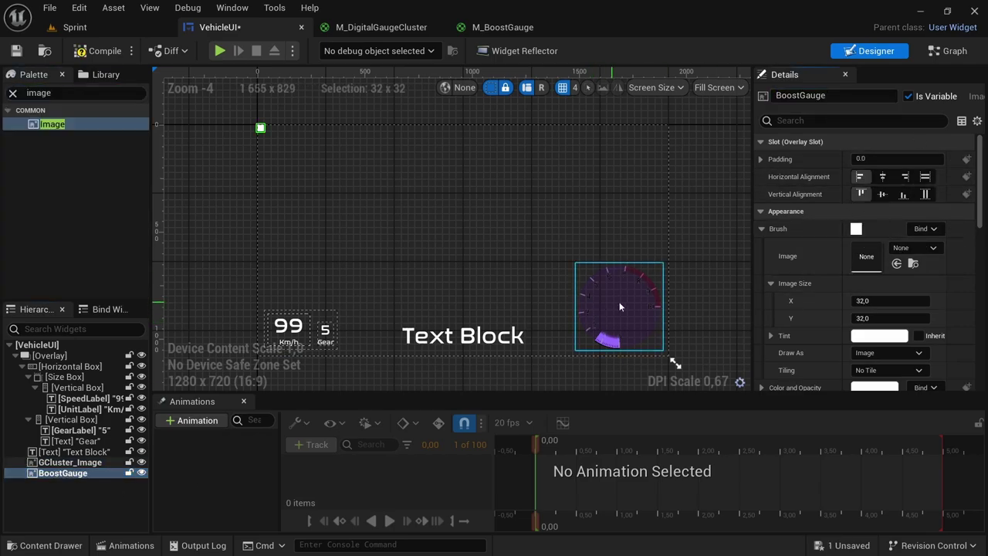
# Align the BoostGauge image to the bottom-right of the overlay
pyautogui.click(903, 194)
pyautogui.click(905, 177)
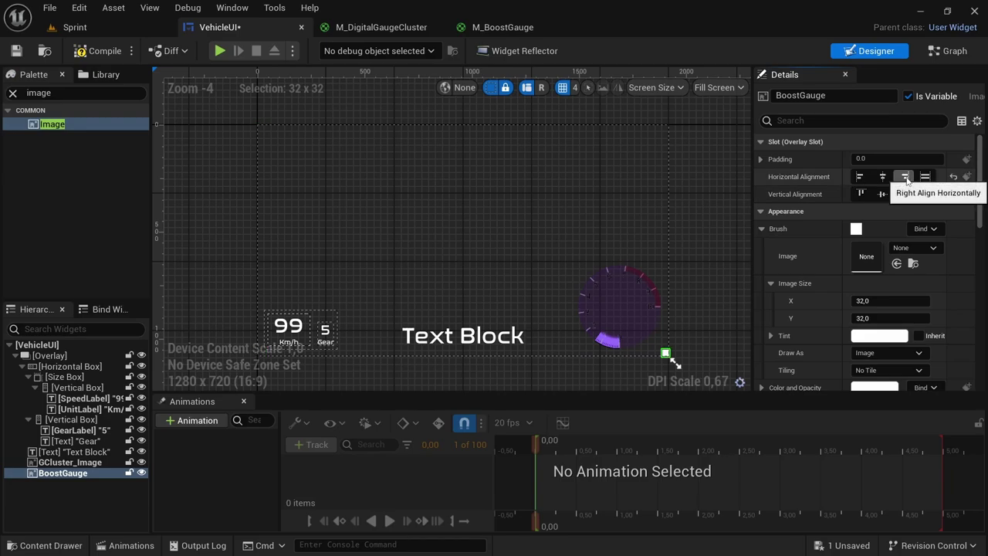
pyautogui.click(914, 248)
pyautogui.click(503, 28)
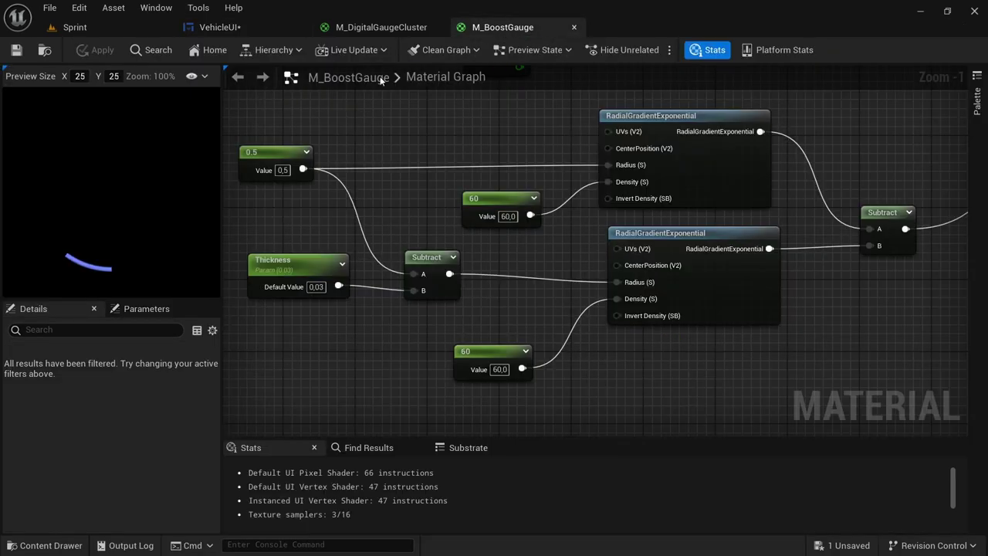
# Create a material instance of M_BoostGauge named MI_BoostGauge in the Widgets folder
pyautogui.click(84, 33)
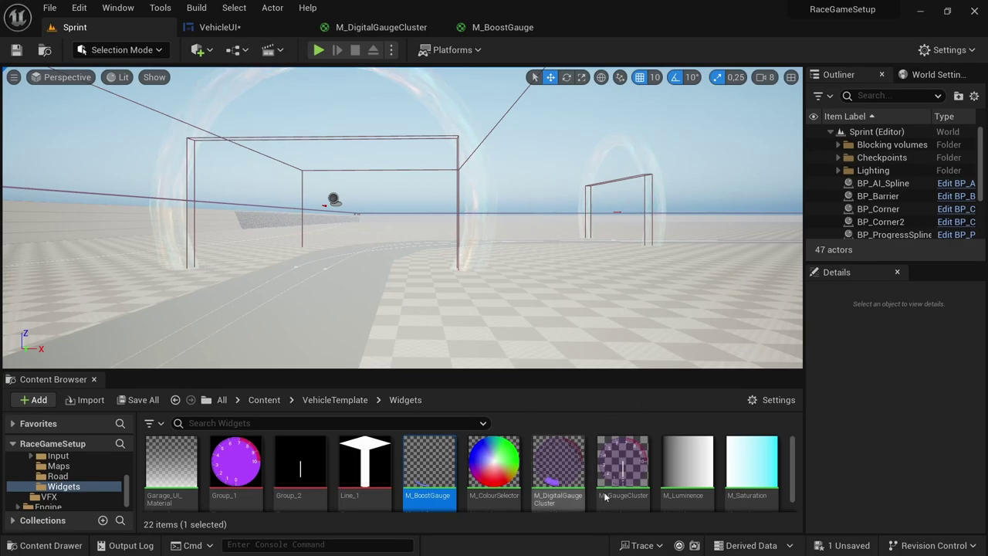
pyautogui.rightClick(434, 472)
pyautogui.click(545, 176)
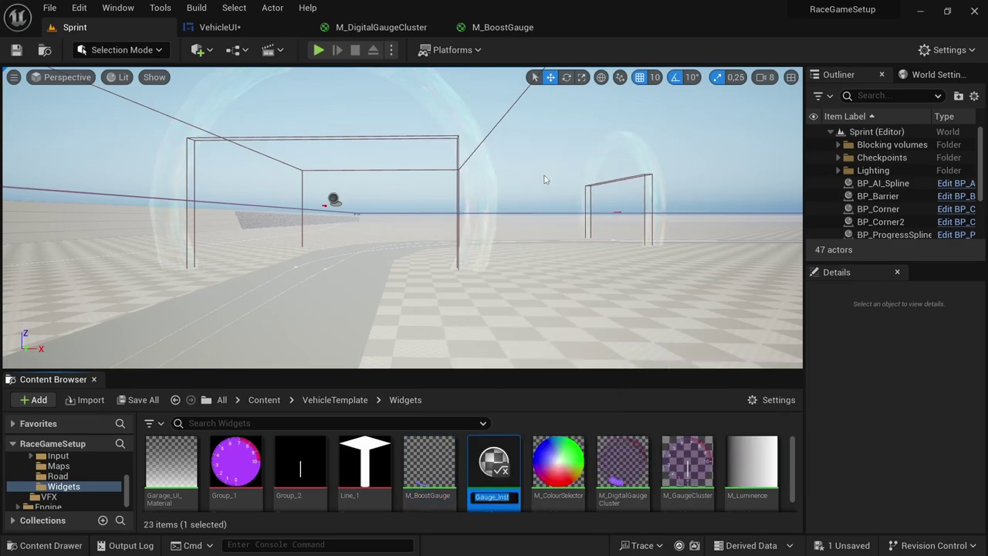
pyautogui.press('BackSpace')
pyautogui.press('Home')
pyautogui.press('Right')
pyautogui.write('I')
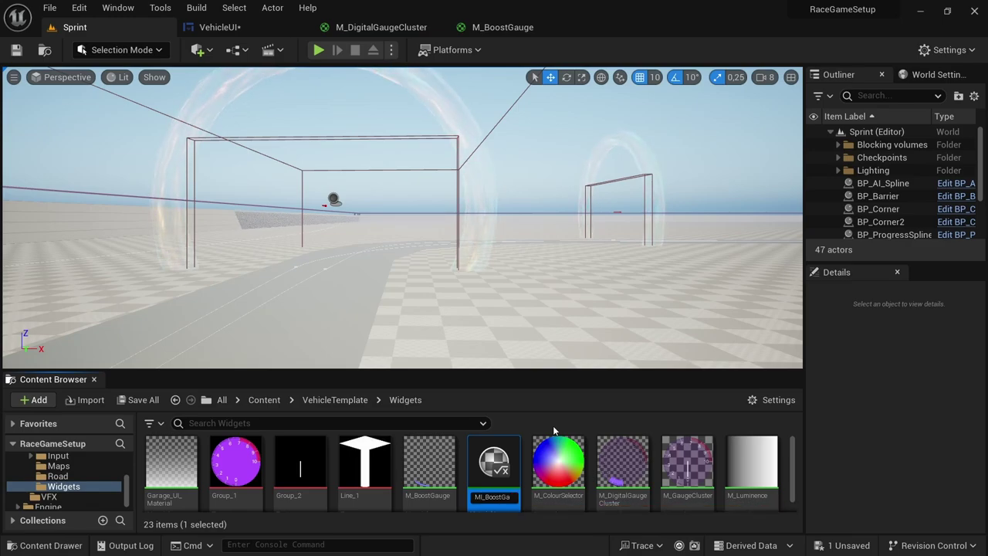
pyautogui.press('Return')
# Save MI_BoostGauge and VehicleUI through Save Selected
pyautogui.click(124, 400)
pyautogui.click(581, 429)
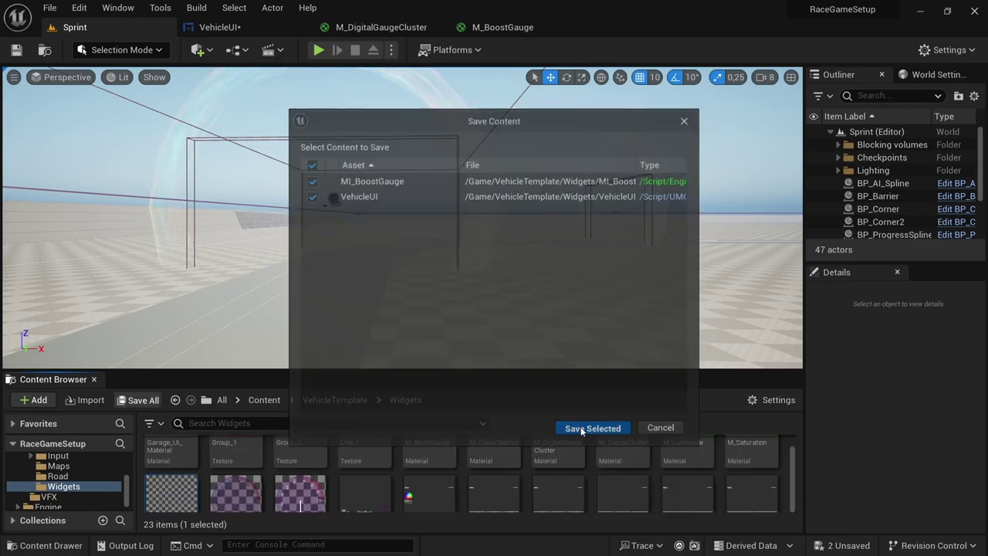
pyautogui.click(220, 27)
# Give the BoostGauge image the M_BoostGauge brush at an image size of 450 × 450
pyautogui.click(77, 473)
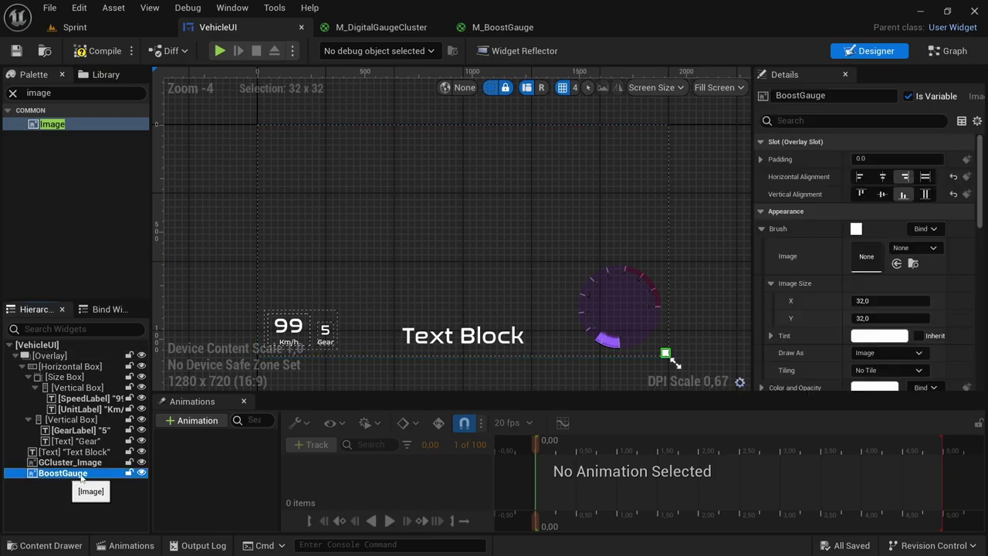
pyautogui.click(915, 247)
pyautogui.write('boost')
pyautogui.click(887, 382)
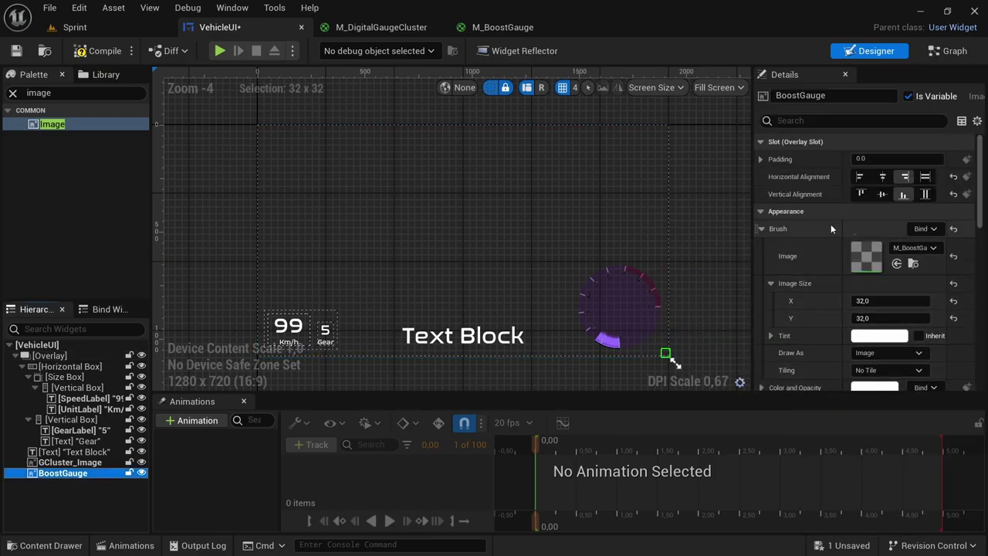
pyautogui.click(874, 301)
pyautogui.write('450')
pyautogui.press('Return')
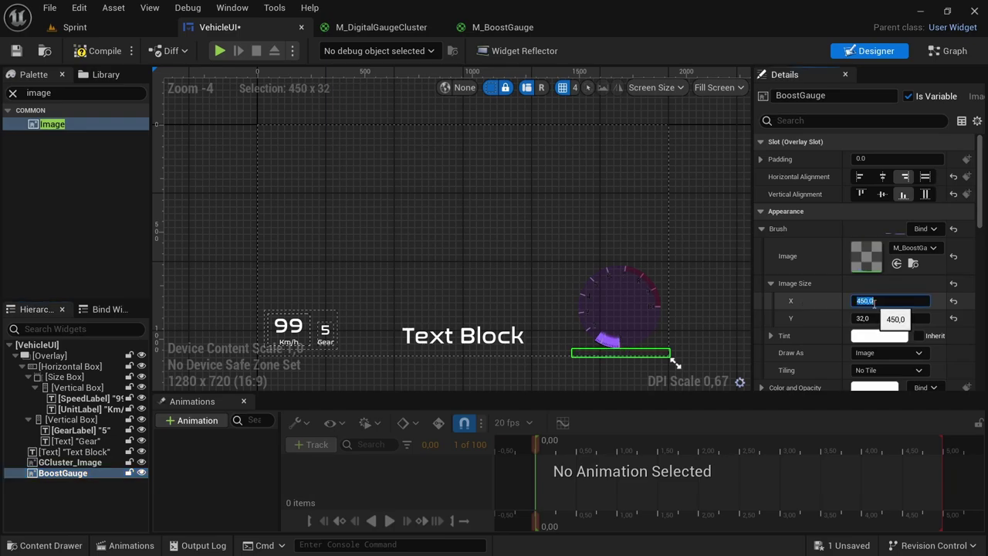
pyautogui.click(877, 318)
pyautogui.write('450')
pyautogui.press('Return')
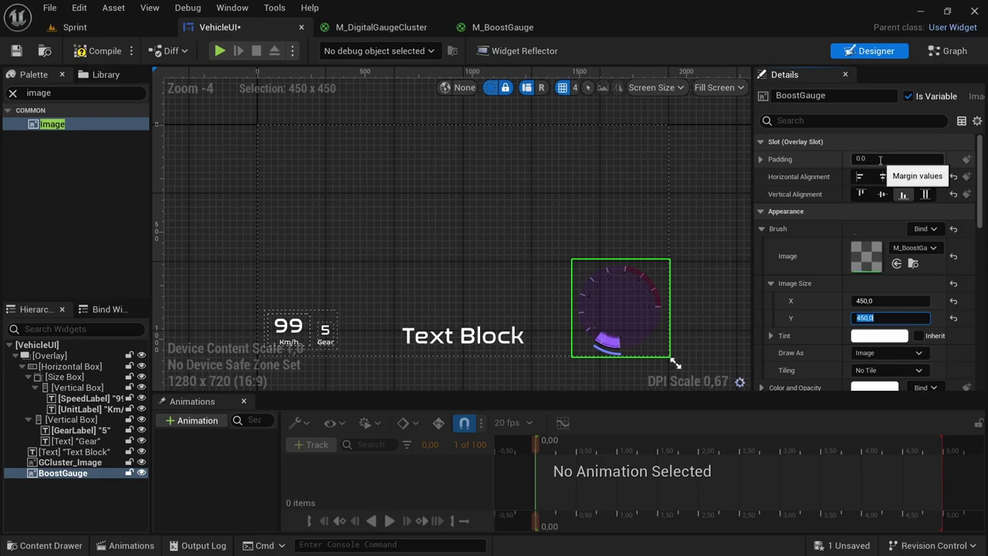
# Adjust the BoostGauge padding through 36, 32 and 24, settling on 10
pyautogui.press('Return')
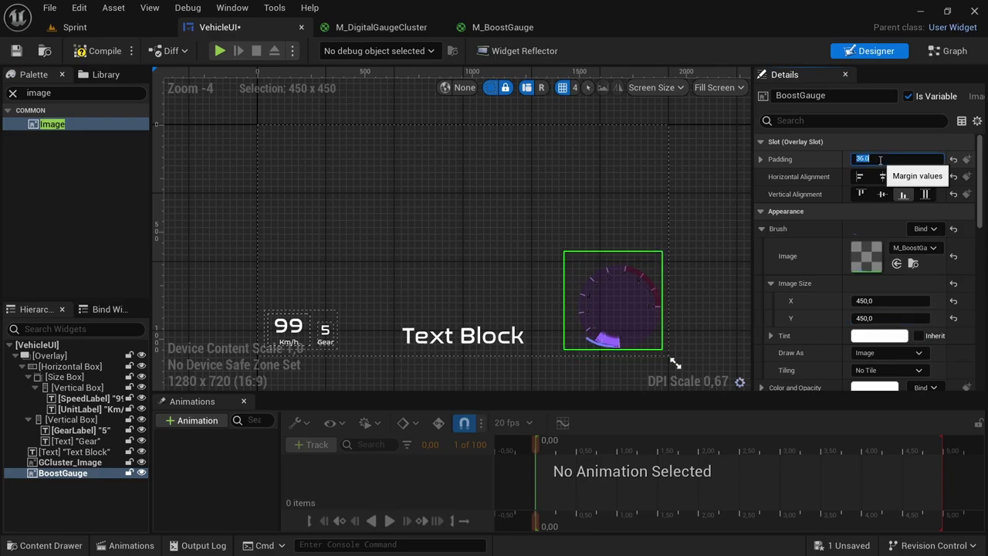
pyautogui.write('32')
pyautogui.press('Return')
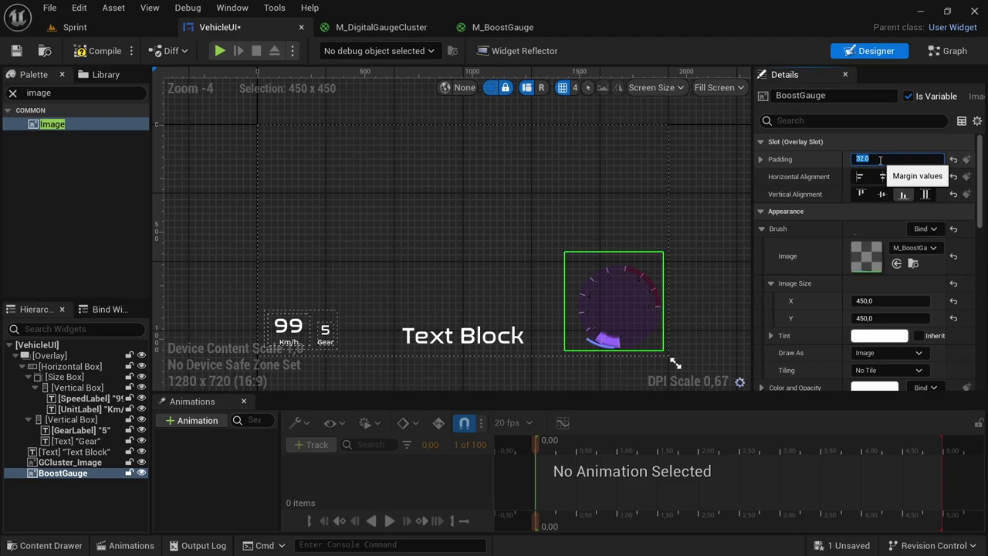
pyautogui.press('Return')
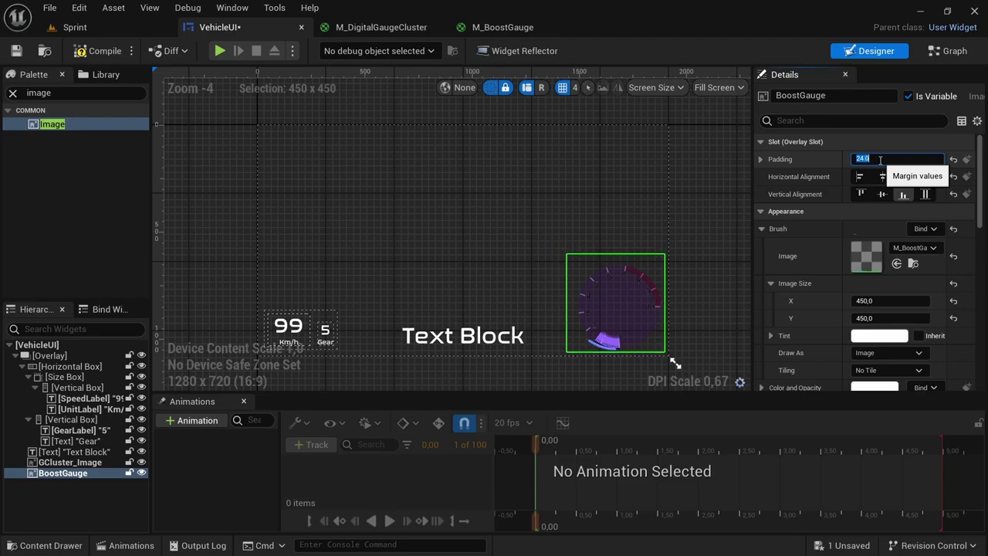
pyautogui.write('10')
pyautogui.press('Return')
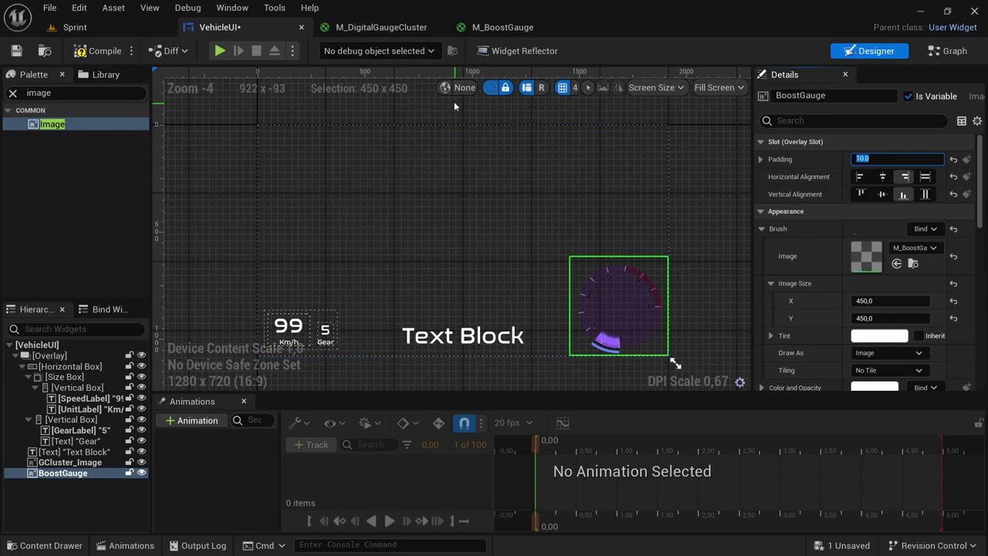
# Raise M_BoostGauge's Percentage default to 0,75 for a three-quarter blue arc in VehicleUI
pyautogui.click(510, 29)
pyautogui.moveTo(473, 152); pyautogui.dragTo(491, 301, button='right')
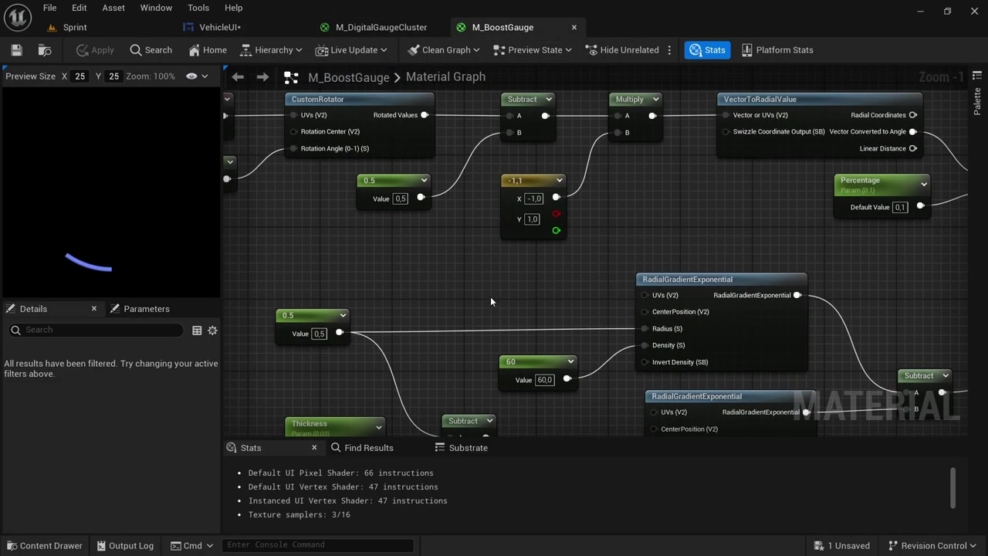
pyautogui.moveTo(421, 256); pyautogui.dragTo(589, 258, button='right')
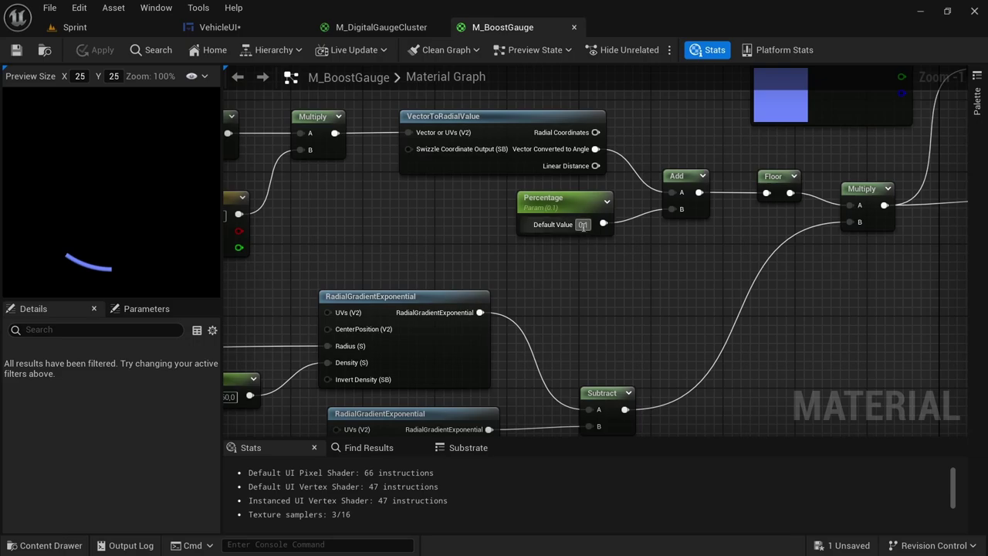
pyautogui.moveTo(584, 224); pyautogui.dragTo(584, 225)
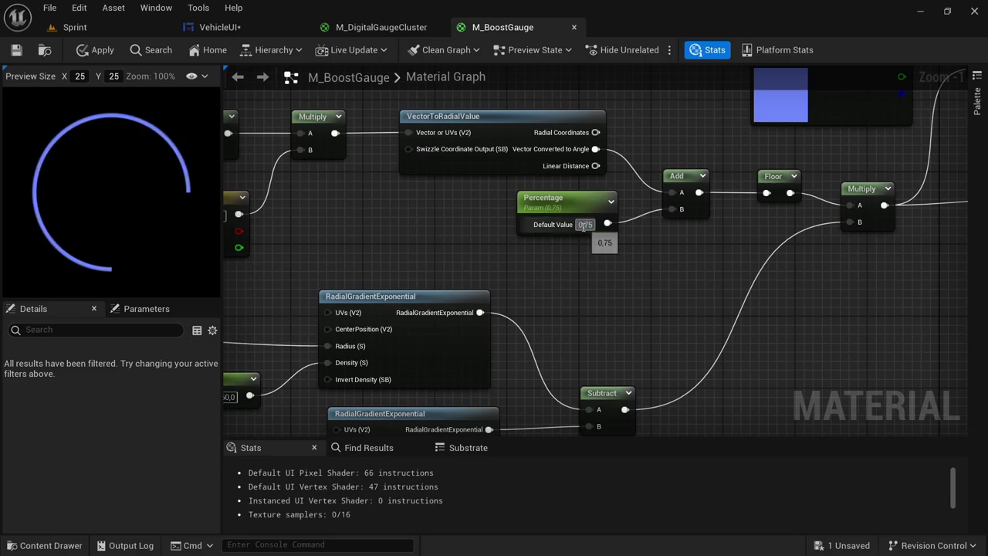
pyautogui.click(211, 27)
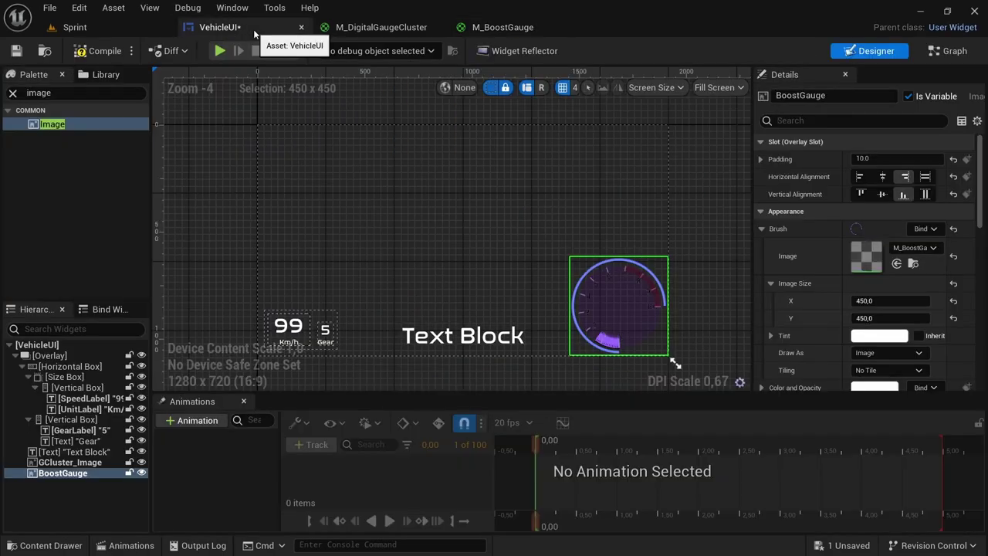